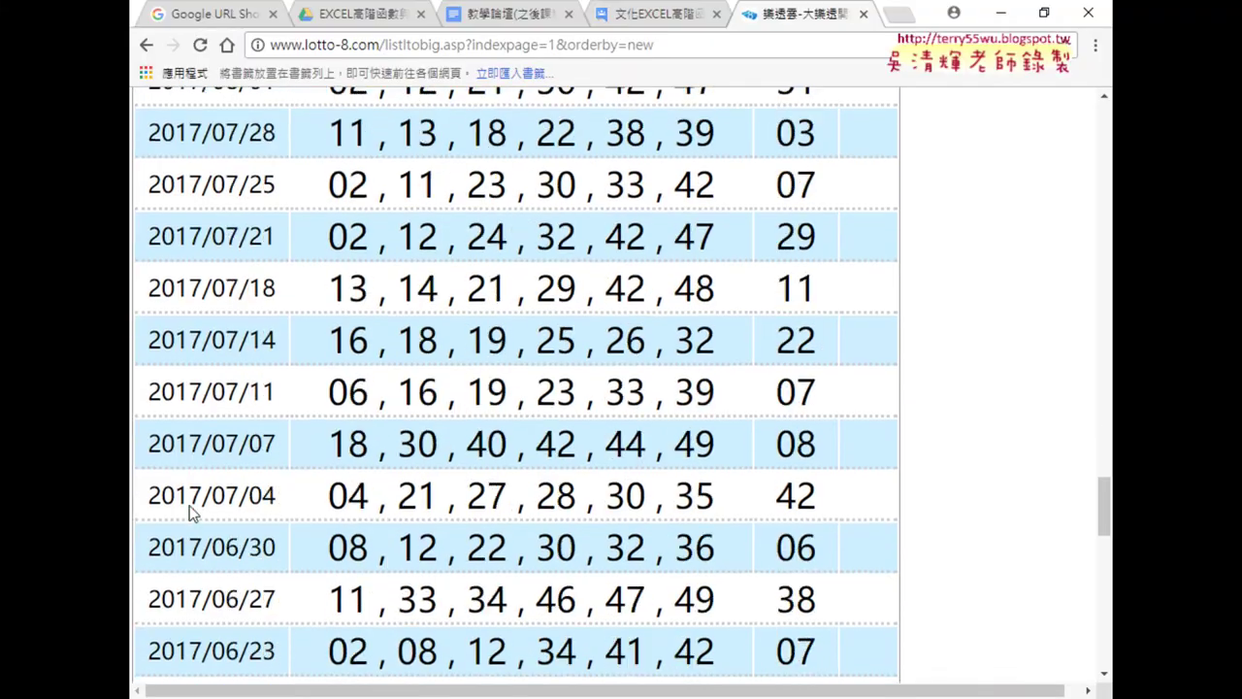
Scroll the lotto-8.com draw results down to the page links at the bottom.
{"action": "scroll", "coordinate": [190, 514], "scroll_direction": "down", "scroll_amount": 8}
{"action": "scroll", "coordinate": [190, 514], "scroll_direction": "down", "scroll_amount": 6}
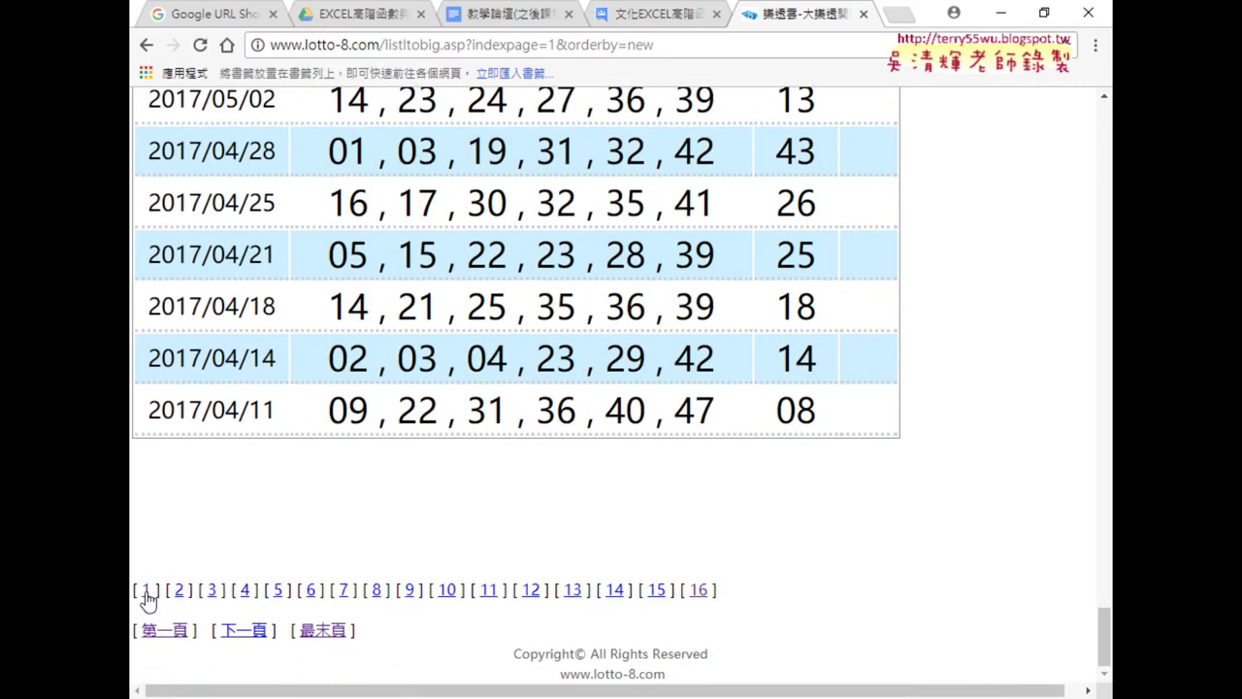
Open results page 2 and highlight the 2 in its indexpage=2 address.
{"action": "left_click_drag", "start_coordinate": [750, 592], "coordinate": [132, 588]}
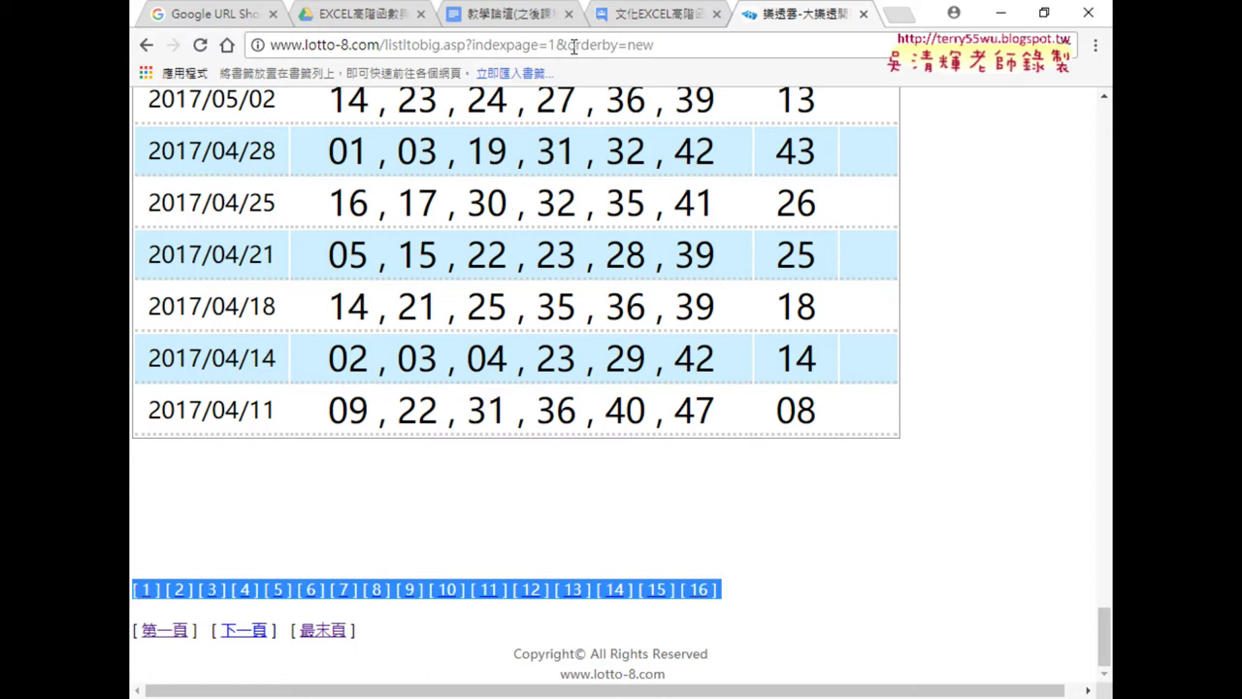
{"action": "left_click", "coordinate": [180, 589]}
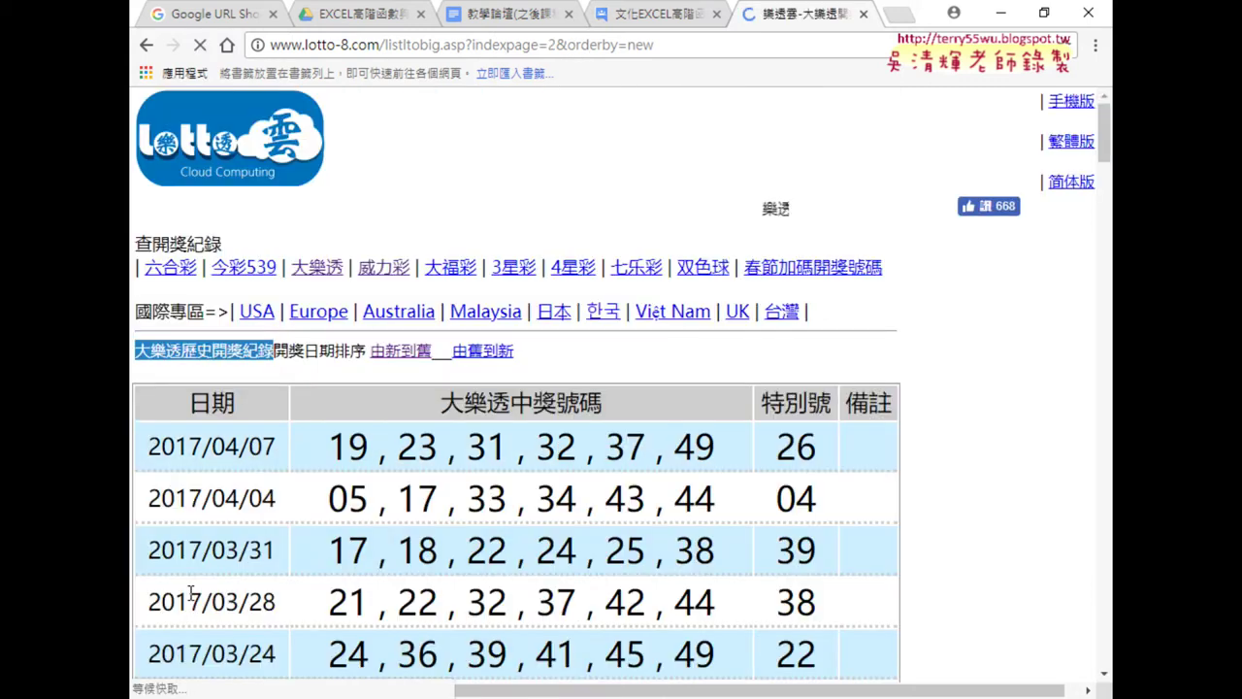
{"action": "double_click", "coordinate": [553, 44]}
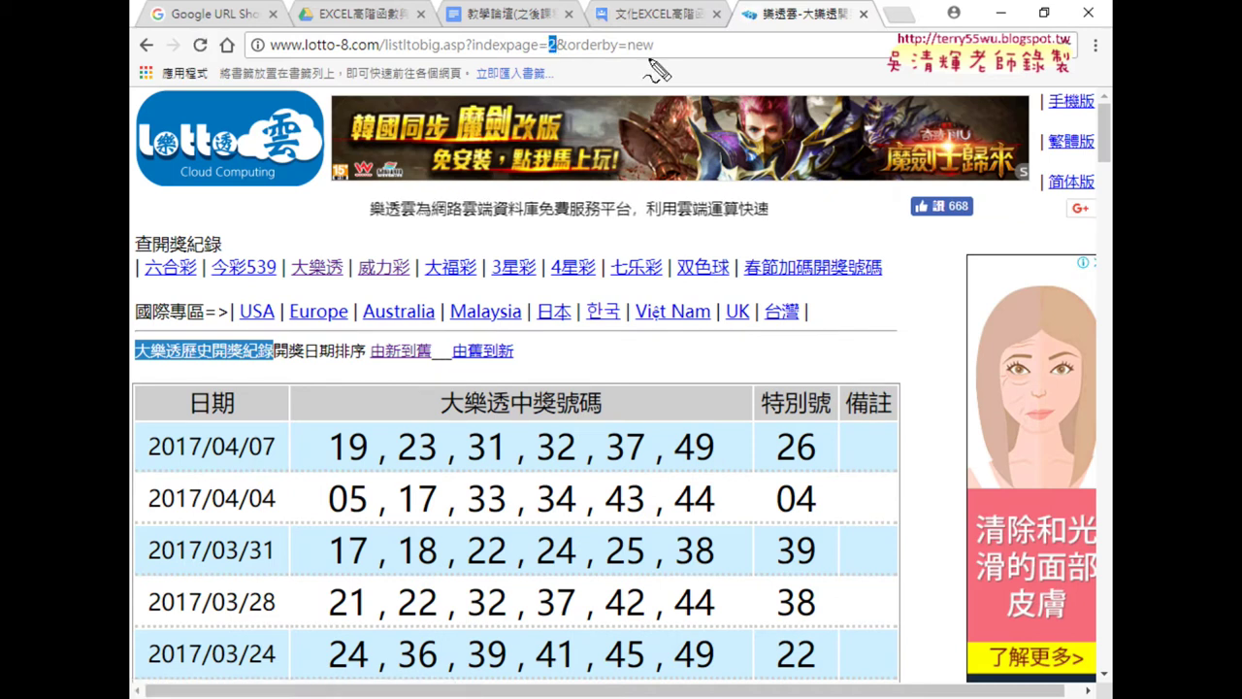
Annotate the address in red, circling the page number with an arrow, then clear the annotations.
{"action": "left_click_drag", "start_coordinate": [265, 56], "coordinate": [680, 56]}
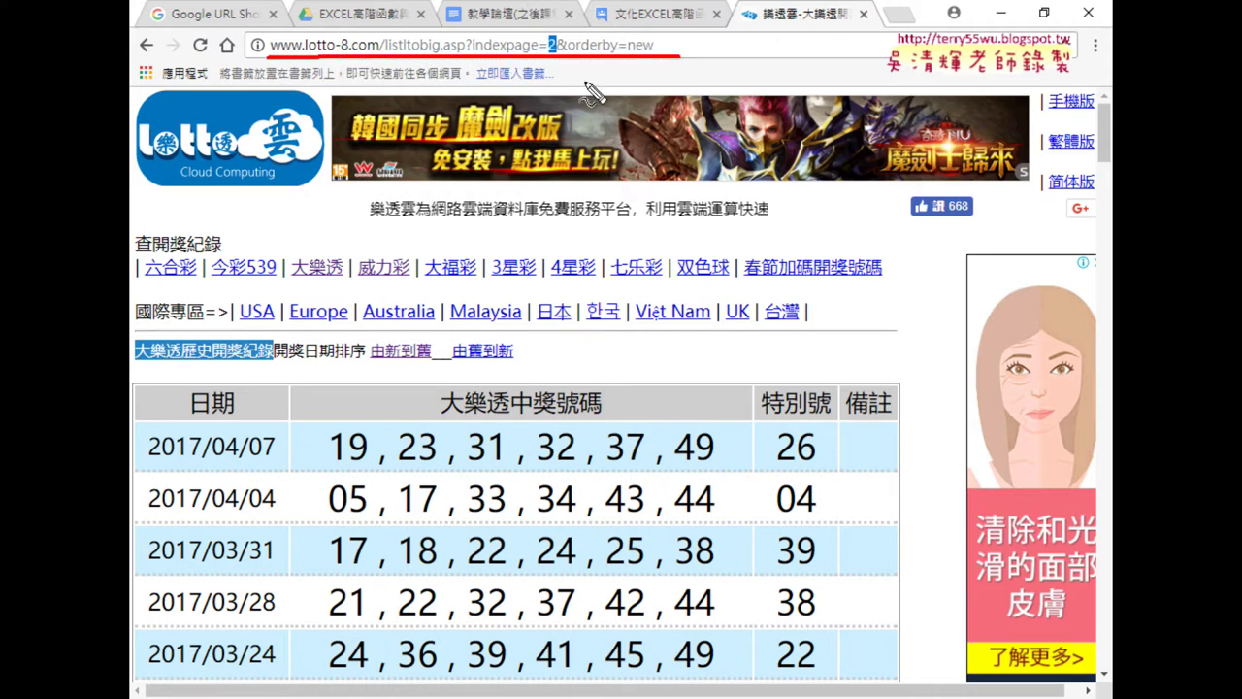
{"action": "left_click_drag", "start_coordinate": [549, 33], "coordinate": [555, 58]}
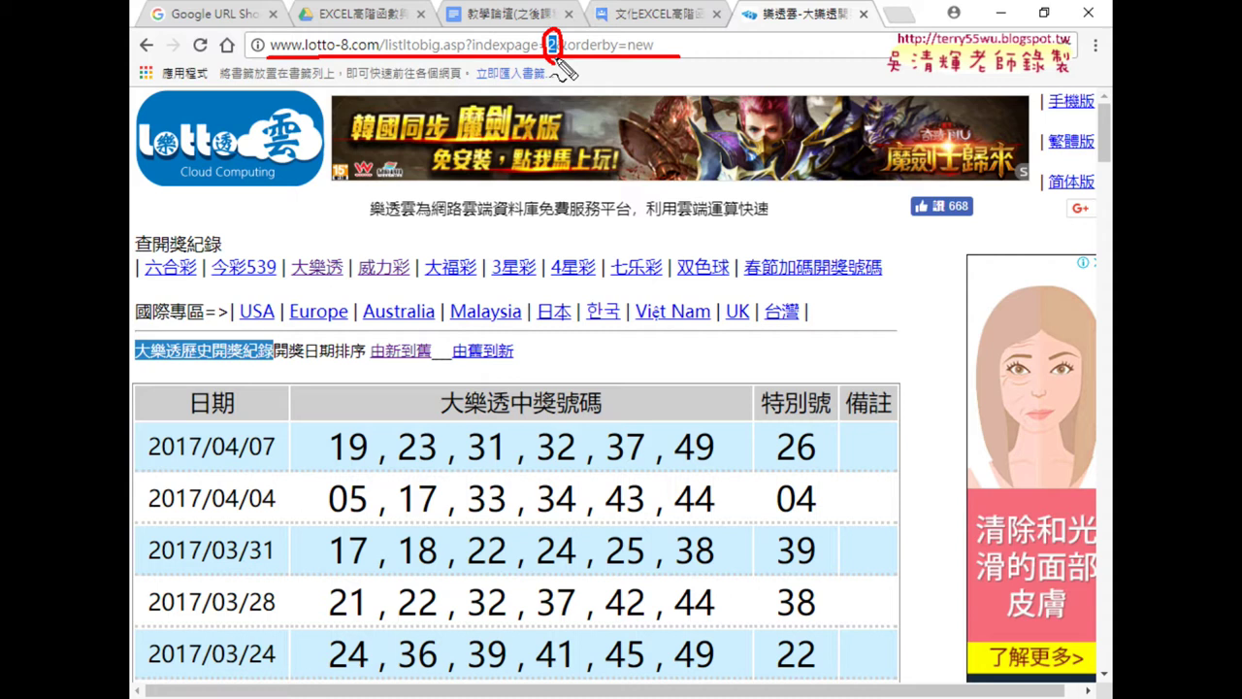
{"action": "left_click_drag", "start_coordinate": [558, 68], "coordinate": [591, 199]}
{"action": "left_click_drag", "start_coordinate": [557, 92], "coordinate": [580, 87]}
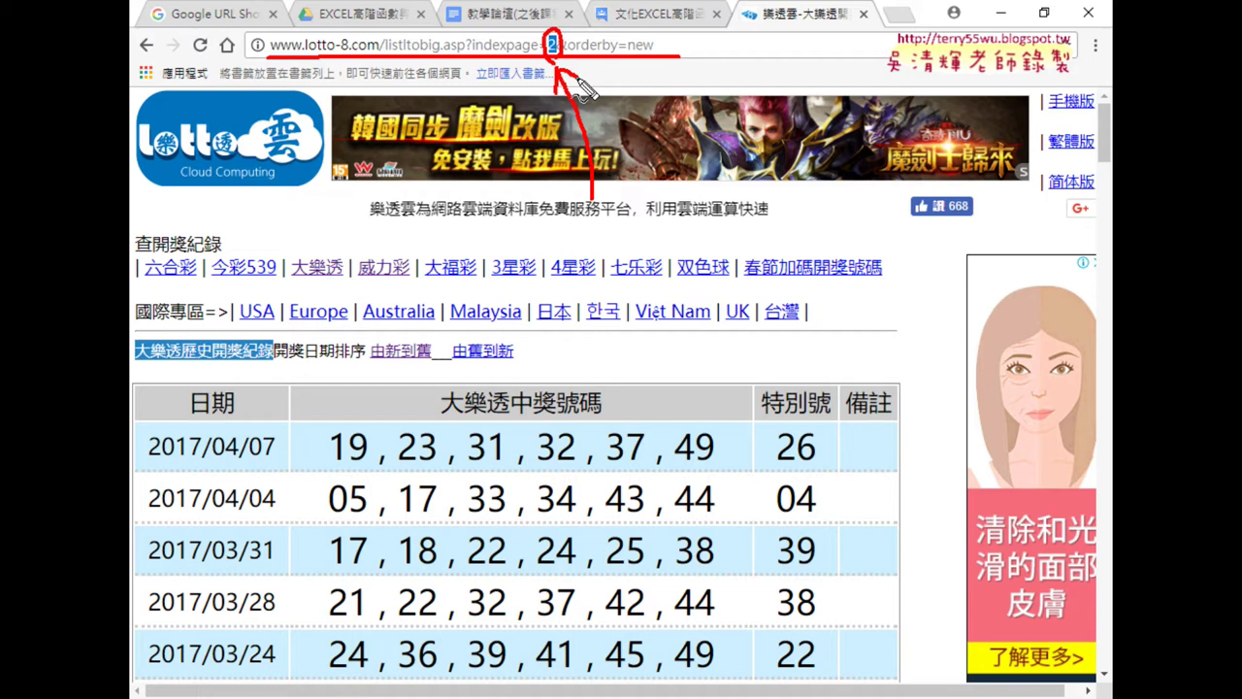
{"action": "key", "text": "Escape"}
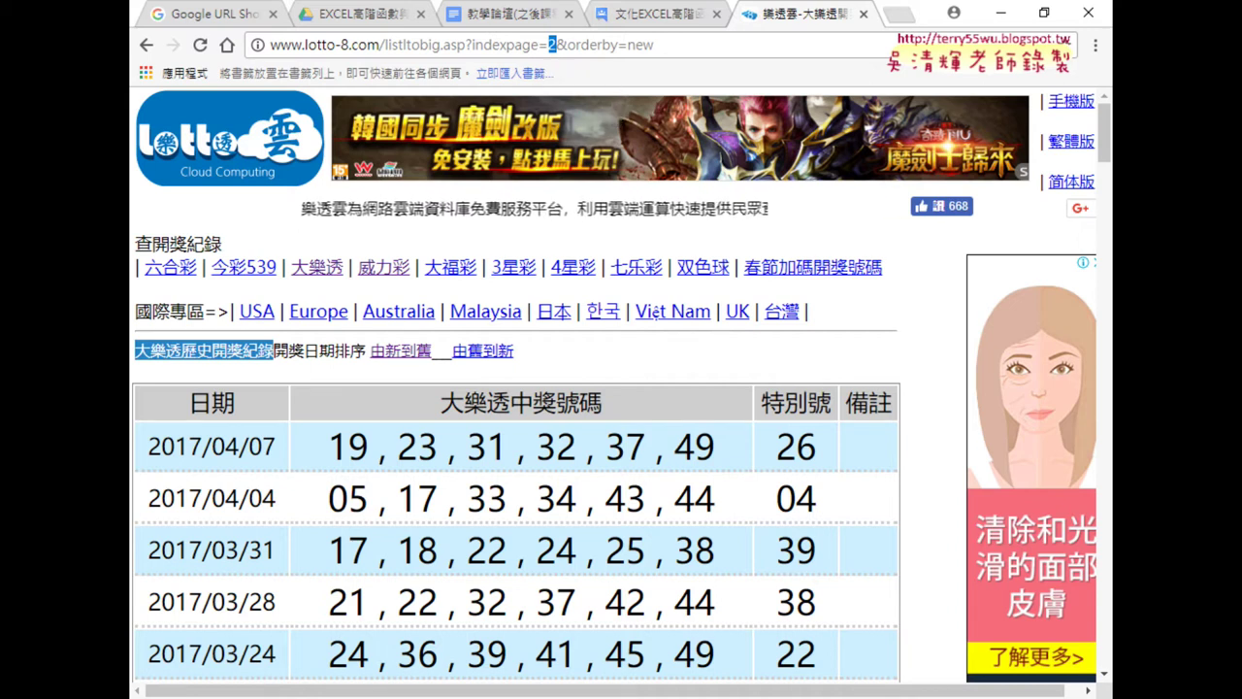
In the Excel workbook, delete the old numbered worksheets and switch to blank 工作表1.
{"action": "mouse_move", "coordinate": [621, 697]}
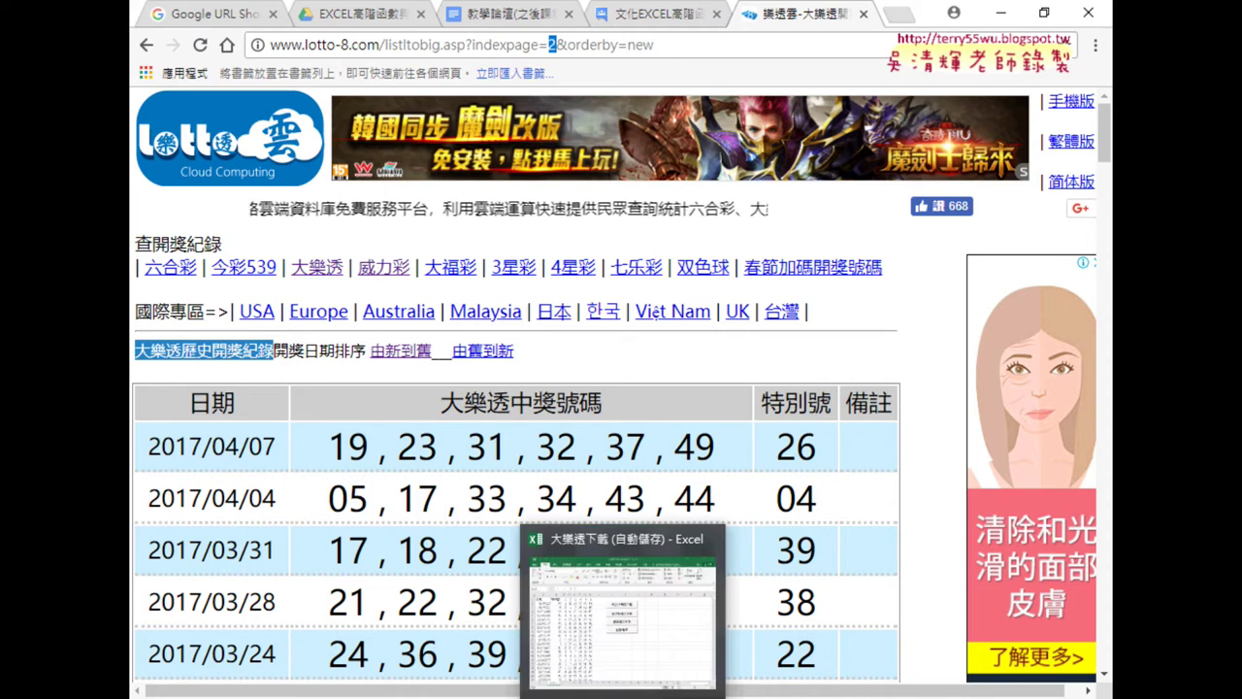
{"action": "left_click", "coordinate": [615, 647]}
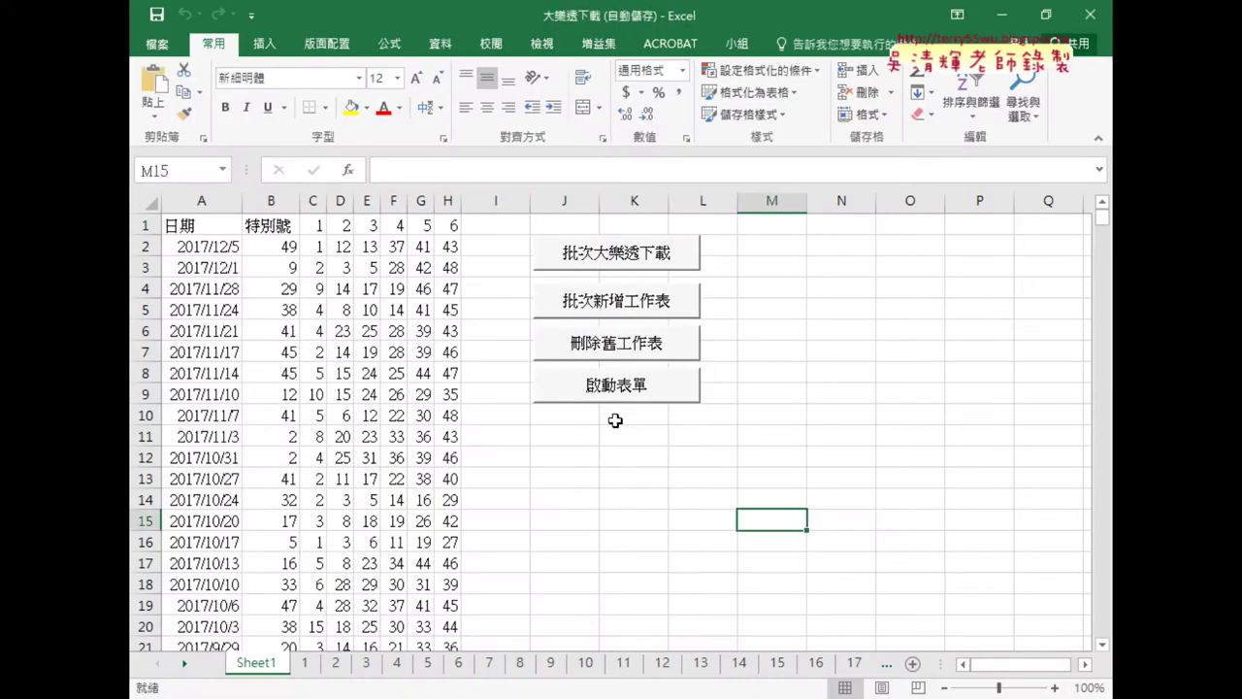
{"action": "left_click", "coordinate": [619, 349]}
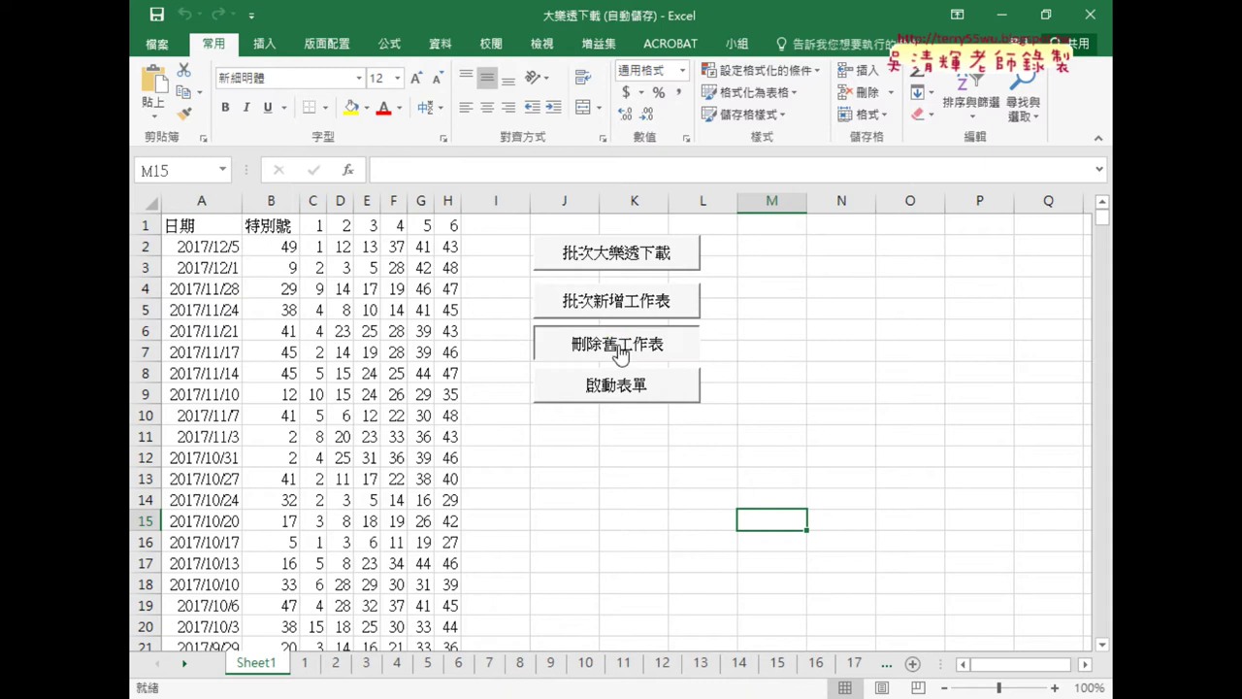
{"action": "left_click", "coordinate": [339, 662]}
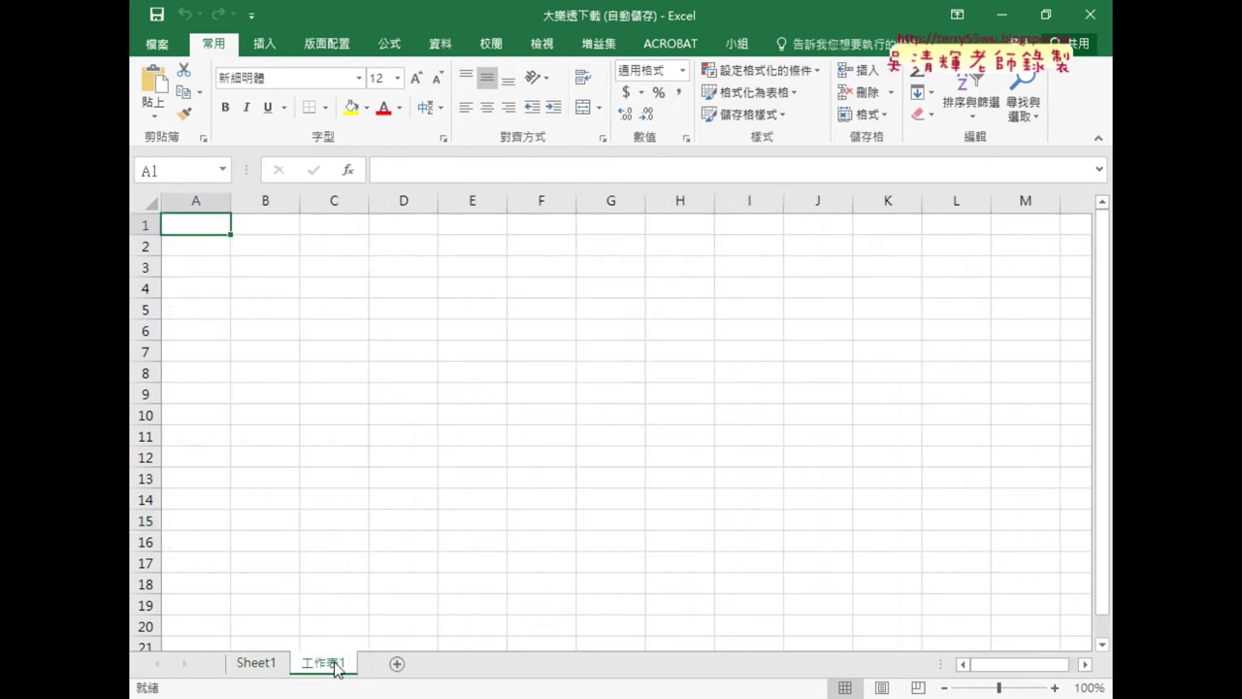
Enable the 開發人員 (Developer) ribbon tab and open the Visual Basic editor.
{"action": "left_click", "coordinate": [252, 19]}
{"action": "left_click", "coordinate": [339, 347]}
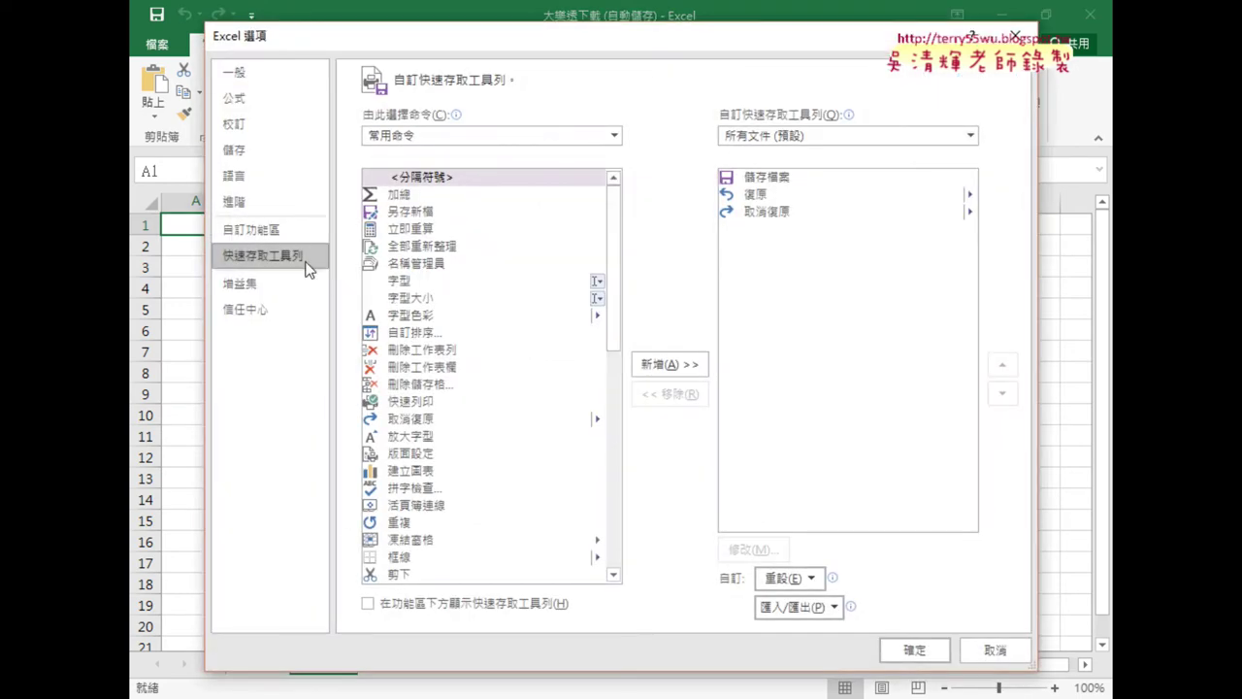
{"action": "left_click", "coordinate": [288, 235]}
{"action": "left_click", "coordinate": [705, 427]}
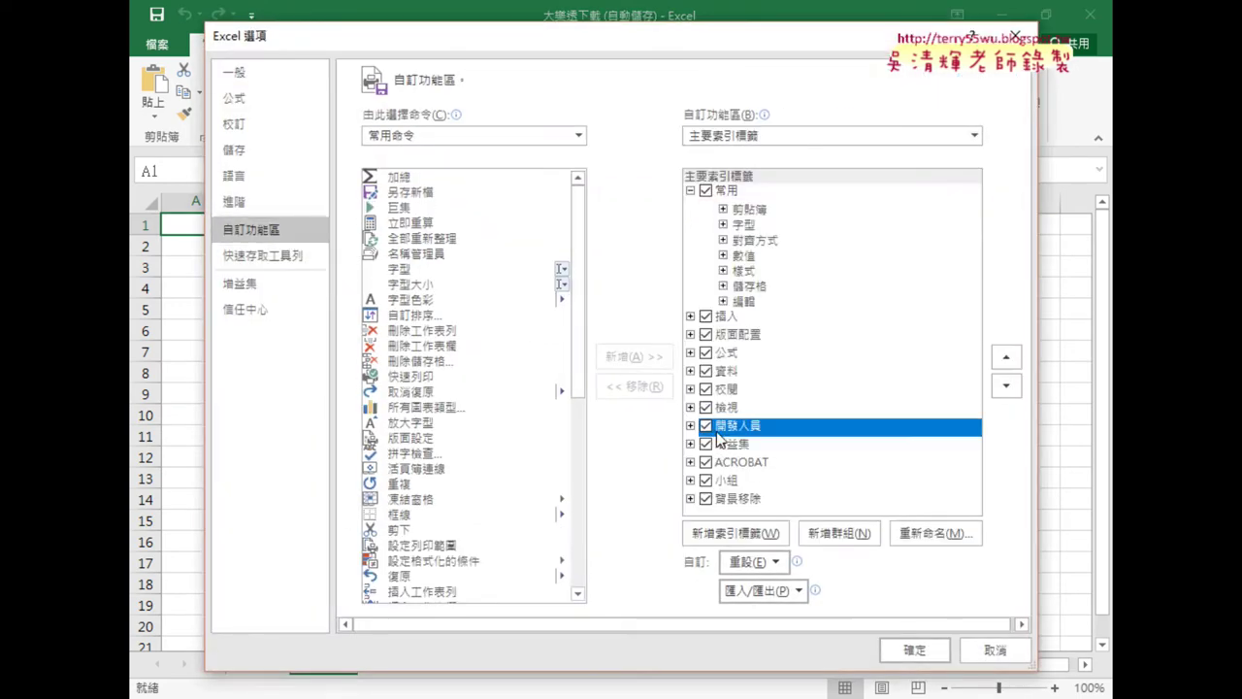
{"action": "left_click", "coordinate": [912, 649]}
{"action": "left_click", "coordinate": [604, 44]}
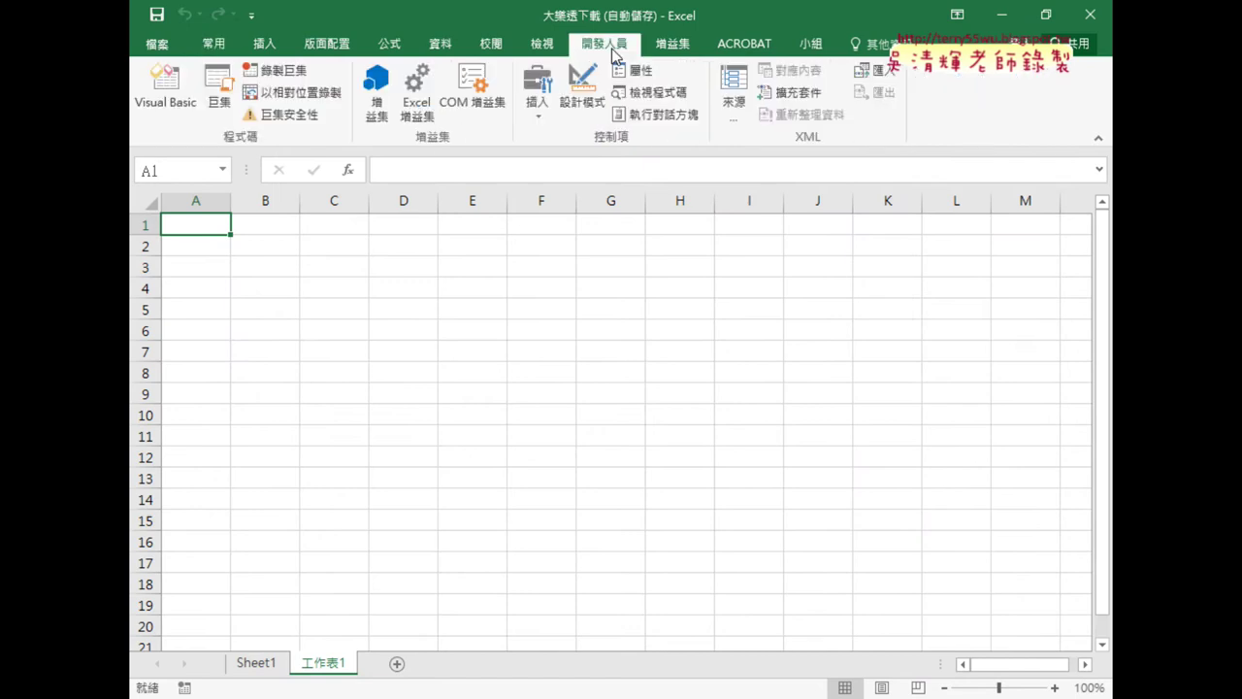
{"action": "left_click", "coordinate": [170, 95]}
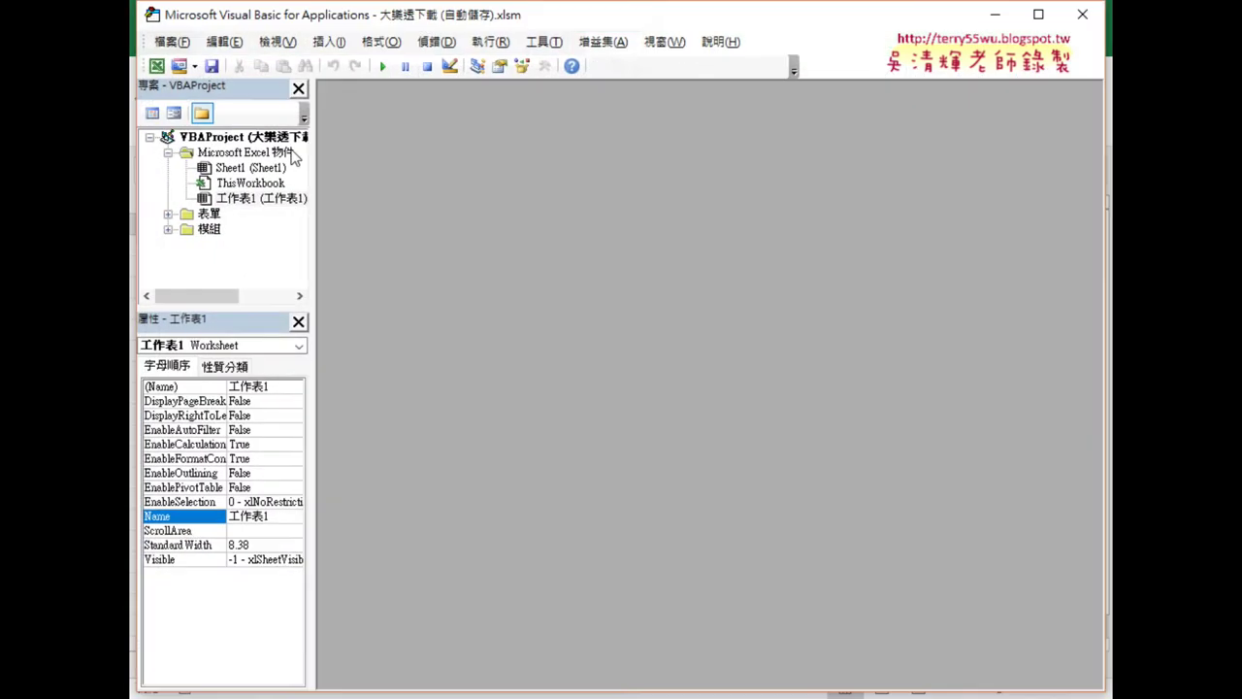
Open Module1 and Module2 from 模組 and select Module2's commented-out first procedure.
{"action": "left_click", "coordinate": [208, 229]}
{"action": "double_click", "coordinate": [208, 229]}
{"action": "left_click", "coordinate": [235, 245]}
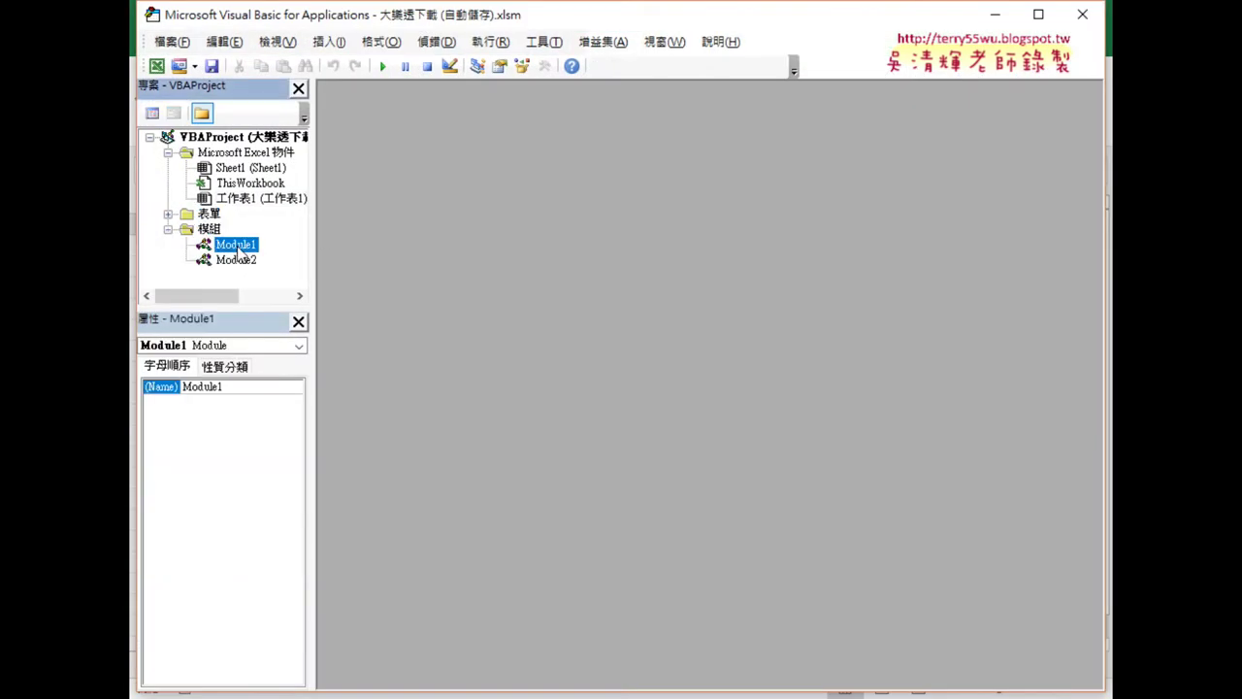
{"action": "double_click", "coordinate": [236, 245]}
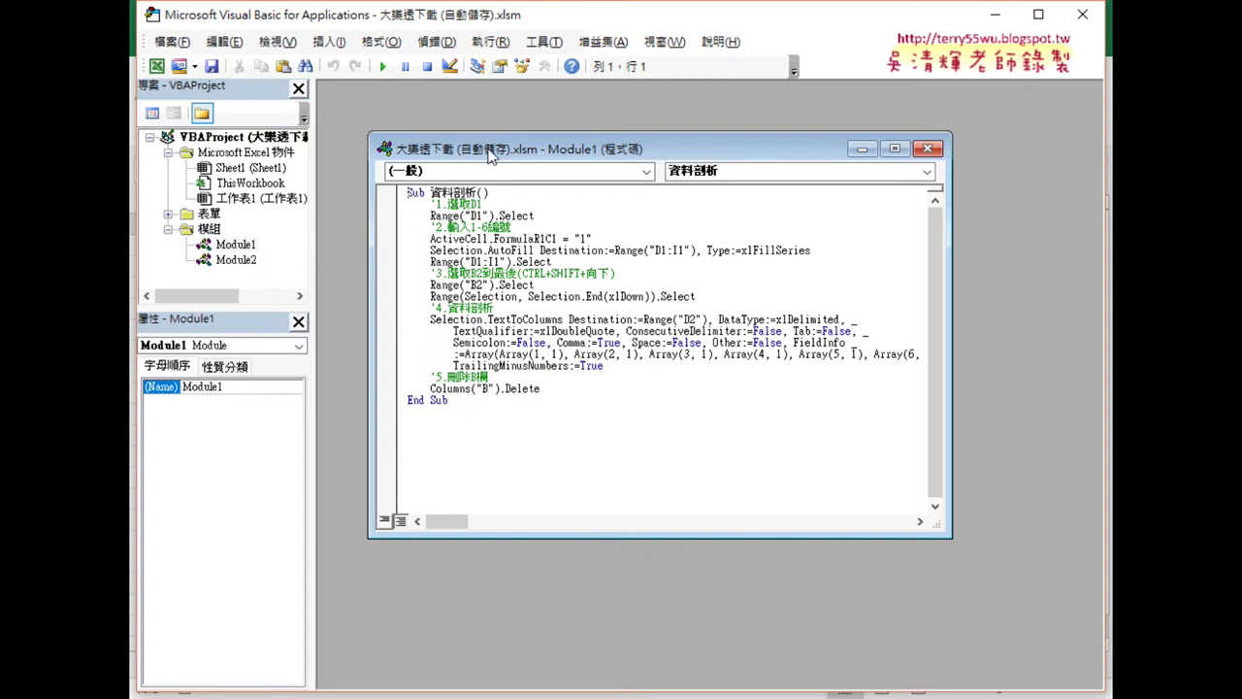
{"action": "double_click", "coordinate": [490, 146]}
{"action": "double_click", "coordinate": [236, 260]}
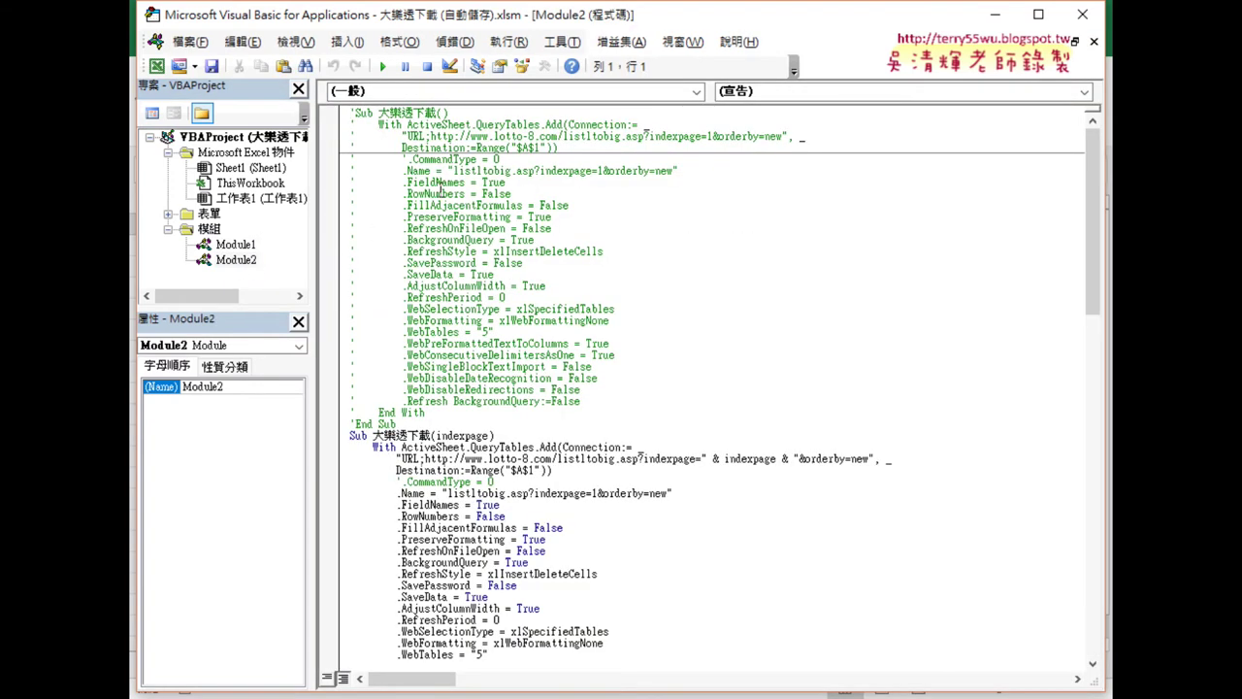
{"action": "left_click", "coordinate": [341, 116]}
{"action": "left_click_drag", "start_coordinate": [342, 116], "coordinate": [345, 427]}
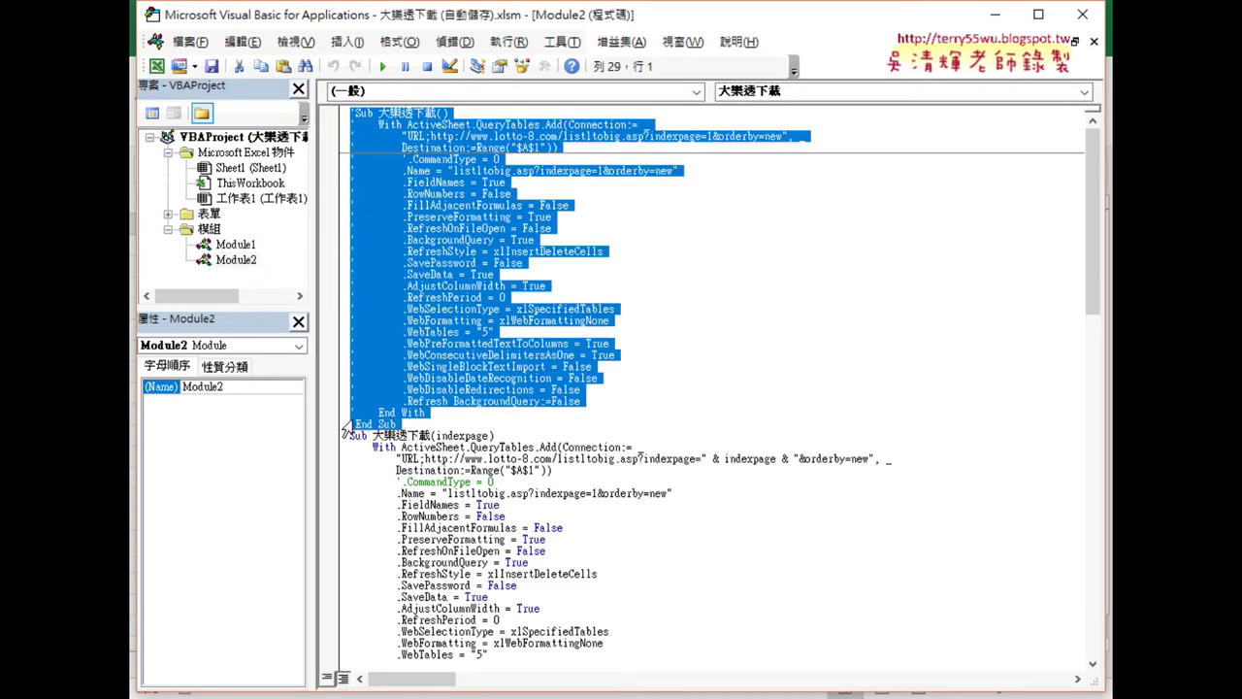
Find the 批次大樂透下載 loop limit 50 in For i = 1 To 50, then return to Chrome.
{"action": "scroll", "coordinate": [517, 391], "scroll_direction": "down", "scroll_amount": 4}
{"action": "scroll", "coordinate": [517, 391], "scroll_direction": "down", "scroll_amount": 6}
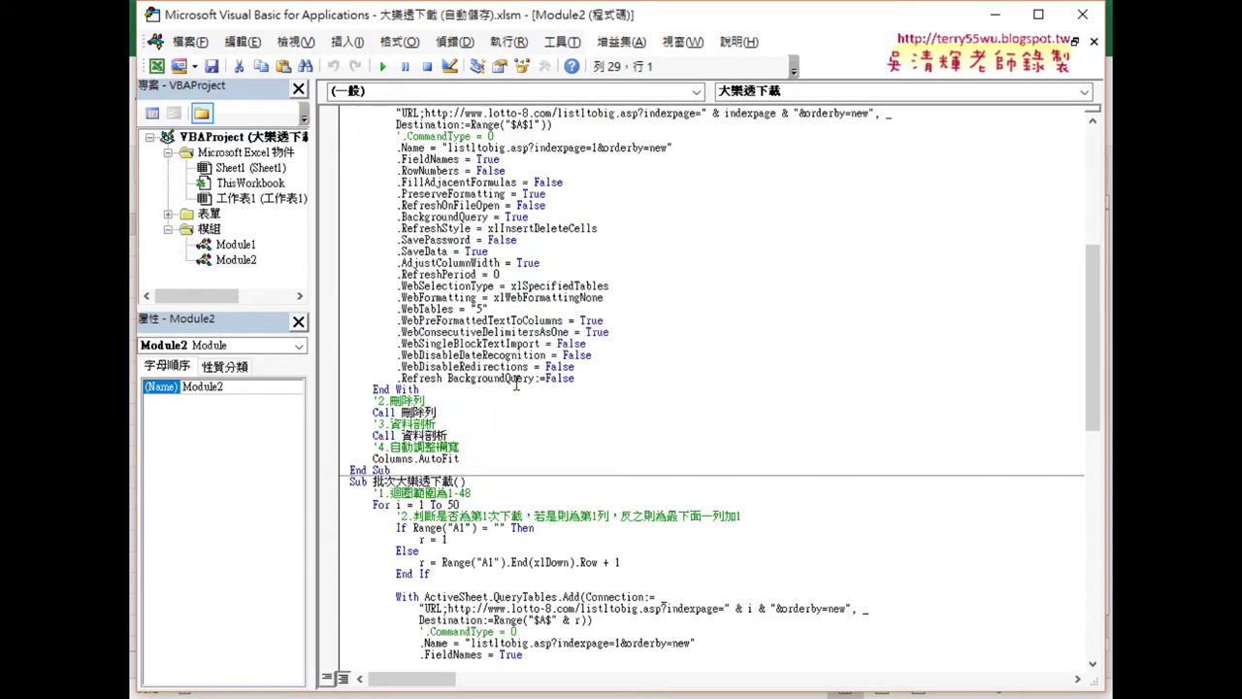
{"action": "scroll", "coordinate": [517, 391], "scroll_direction": "down", "scroll_amount": 4}
{"action": "scroll", "coordinate": [438, 344], "scroll_direction": "down", "scroll_amount": 1}
{"action": "scroll", "coordinate": [478, 343], "scroll_direction": "down", "scroll_amount": 3}
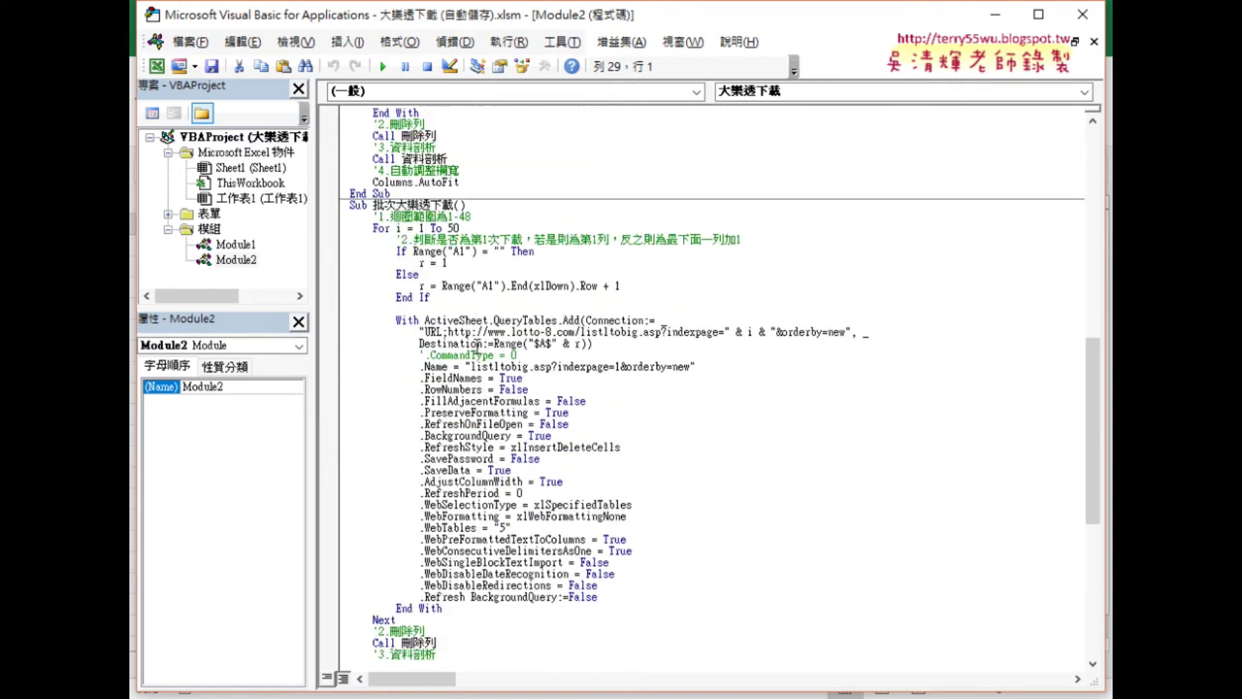
{"action": "left_click_drag", "start_coordinate": [374, 205], "coordinate": [397, 206]}
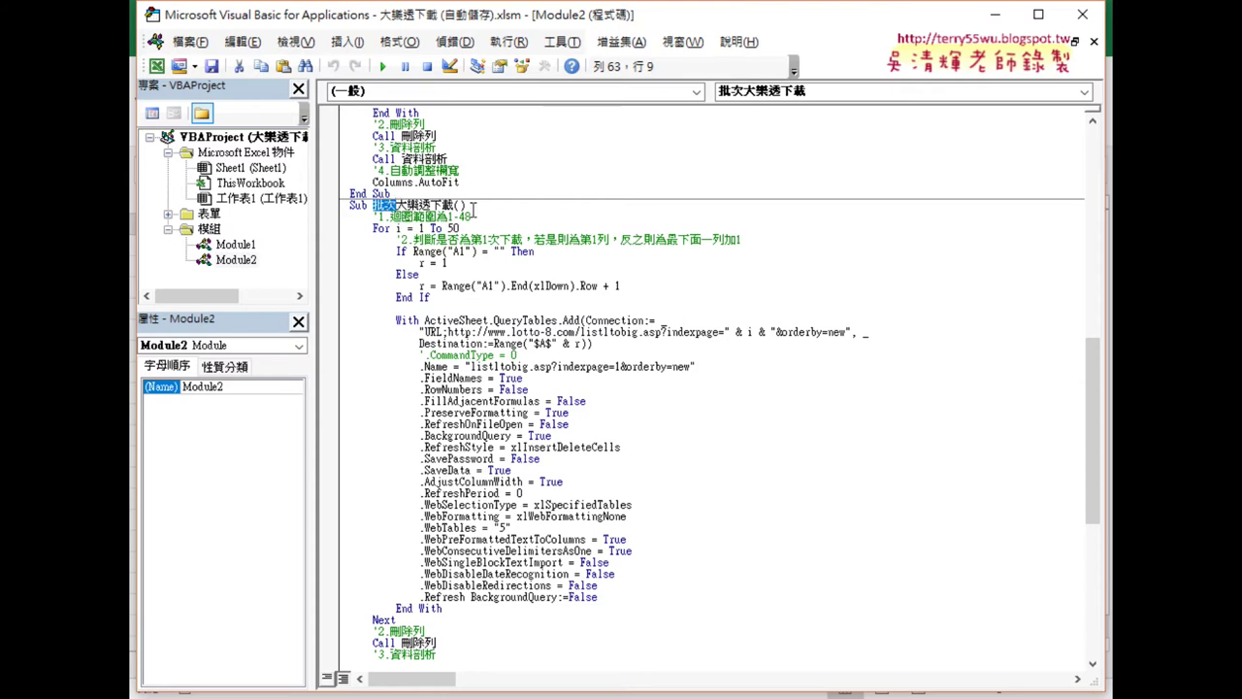
{"action": "left_click_drag", "start_coordinate": [370, 229], "coordinate": [469, 229]}
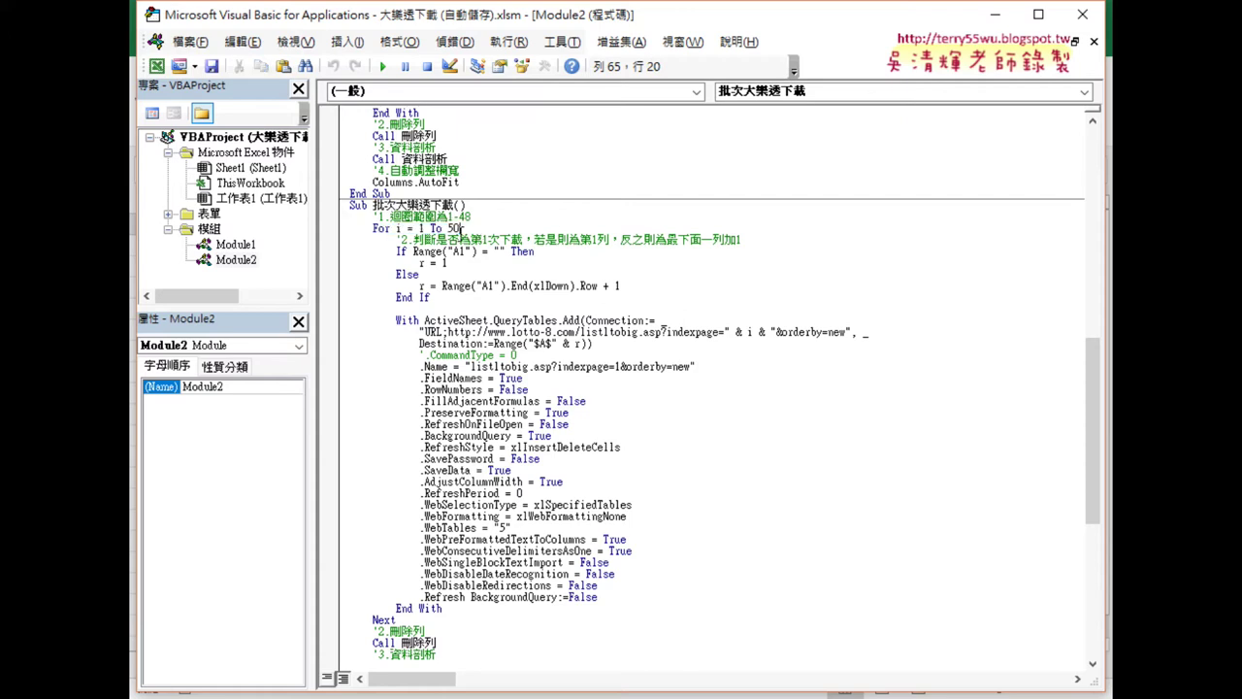
{"action": "double_click", "coordinate": [453, 229]}
{"action": "left_click", "coordinate": [453, 229]}
{"action": "key", "text": "alt+Tab"}
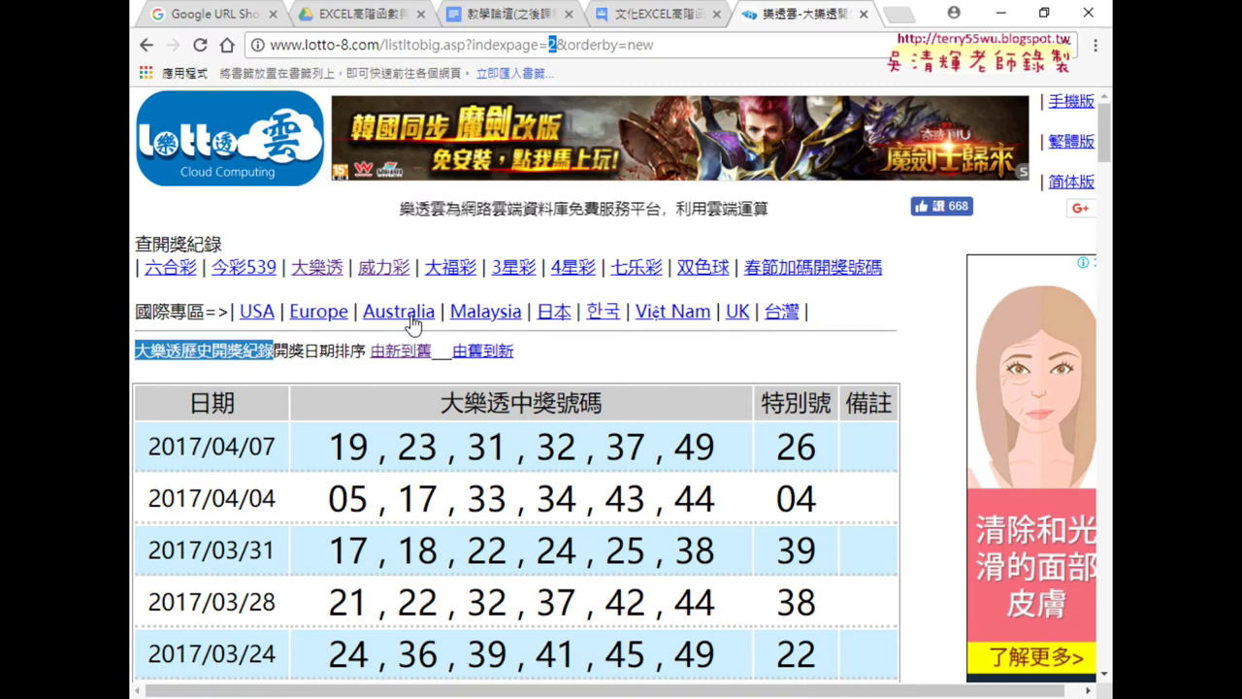
Open the 大樂透 draw history list and scroll down to its page links.
{"action": "left_click", "coordinate": [317, 269]}
{"action": "scroll", "coordinate": [391, 349], "scroll_direction": "down", "scroll_amount": 3}
{"action": "scroll", "coordinate": [390, 359], "scroll_direction": "down", "scroll_amount": 5}
{"action": "scroll", "coordinate": [389, 364], "scroll_direction": "down", "scroll_amount": 7}
{"action": "scroll", "coordinate": [389, 367], "scroll_direction": "down", "scroll_amount": 8}
{"action": "scroll", "coordinate": [389, 367], "scroll_direction": "down", "scroll_amount": 7}
{"action": "scroll", "coordinate": [389, 367], "scroll_direction": "down", "scroll_amount": 7}
{"action": "scroll", "coordinate": [389, 367], "scroll_direction": "down", "scroll_amount": 7}
{"action": "scroll", "coordinate": [389, 366], "scroll_direction": "down", "scroll_amount": 5}
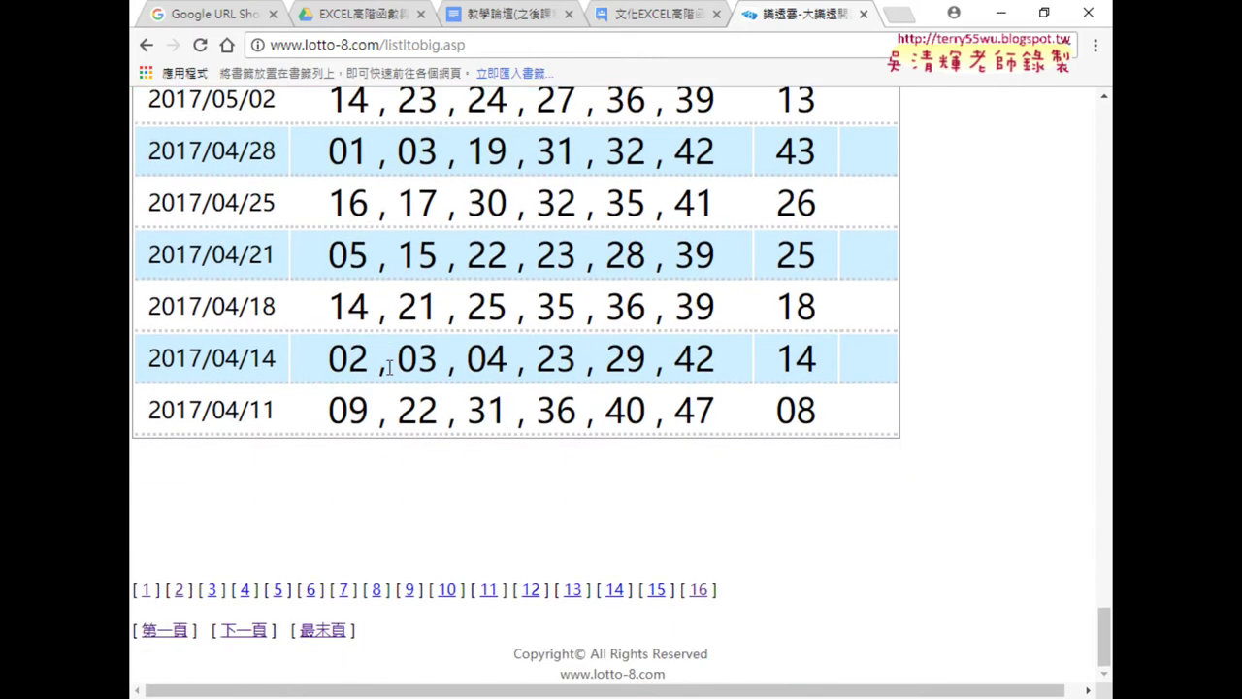
Open the last results page, indexpage=16, and highlight the 16 in its address.
{"action": "left_click_drag", "start_coordinate": [766, 589], "coordinate": [138, 589]}
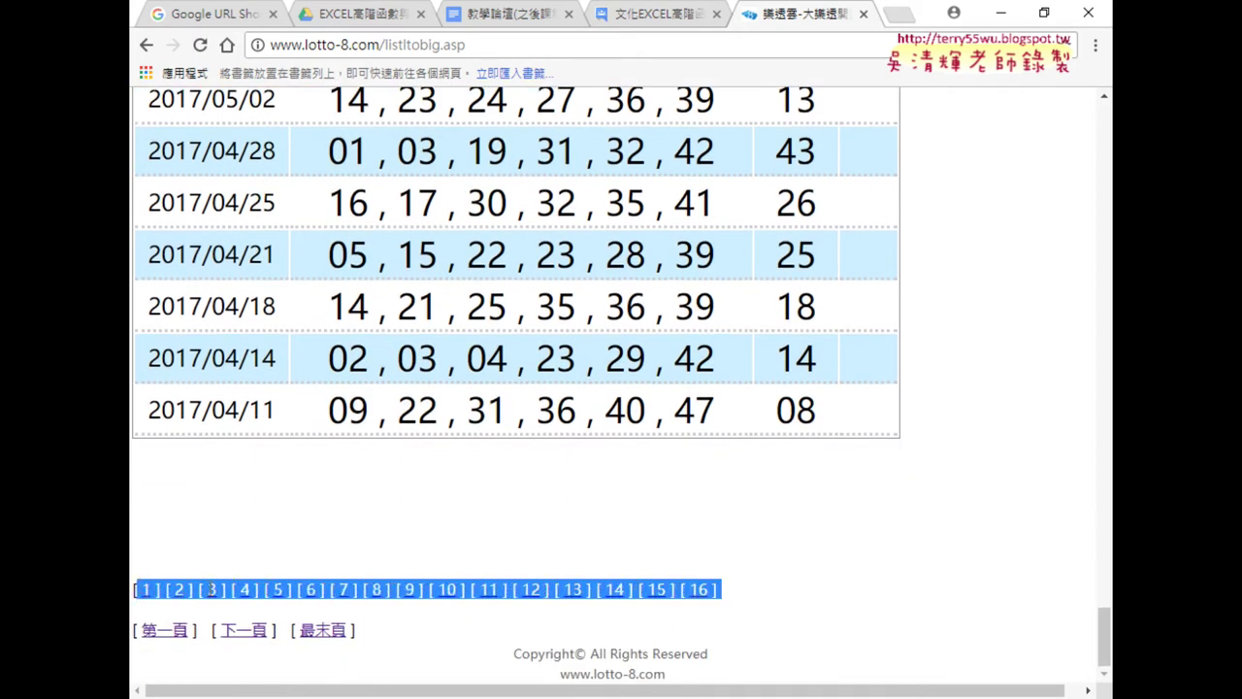
{"action": "left_click", "coordinate": [700, 589]}
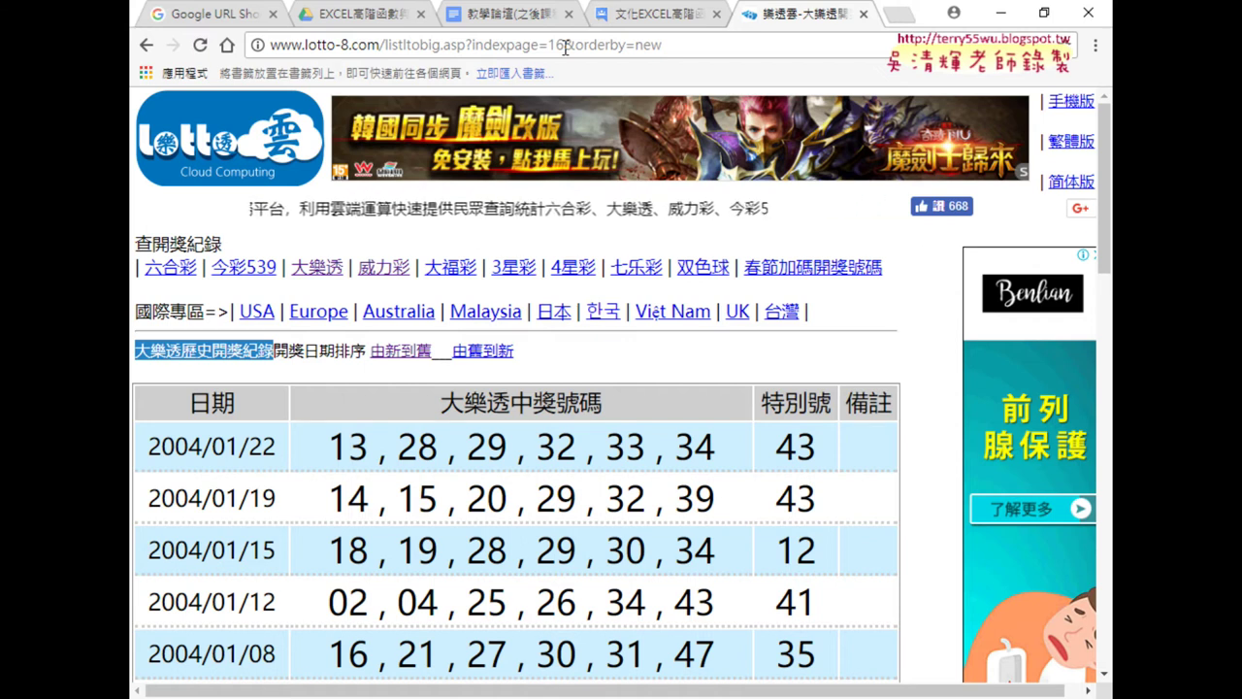
{"action": "double_click", "coordinate": [558, 44]}
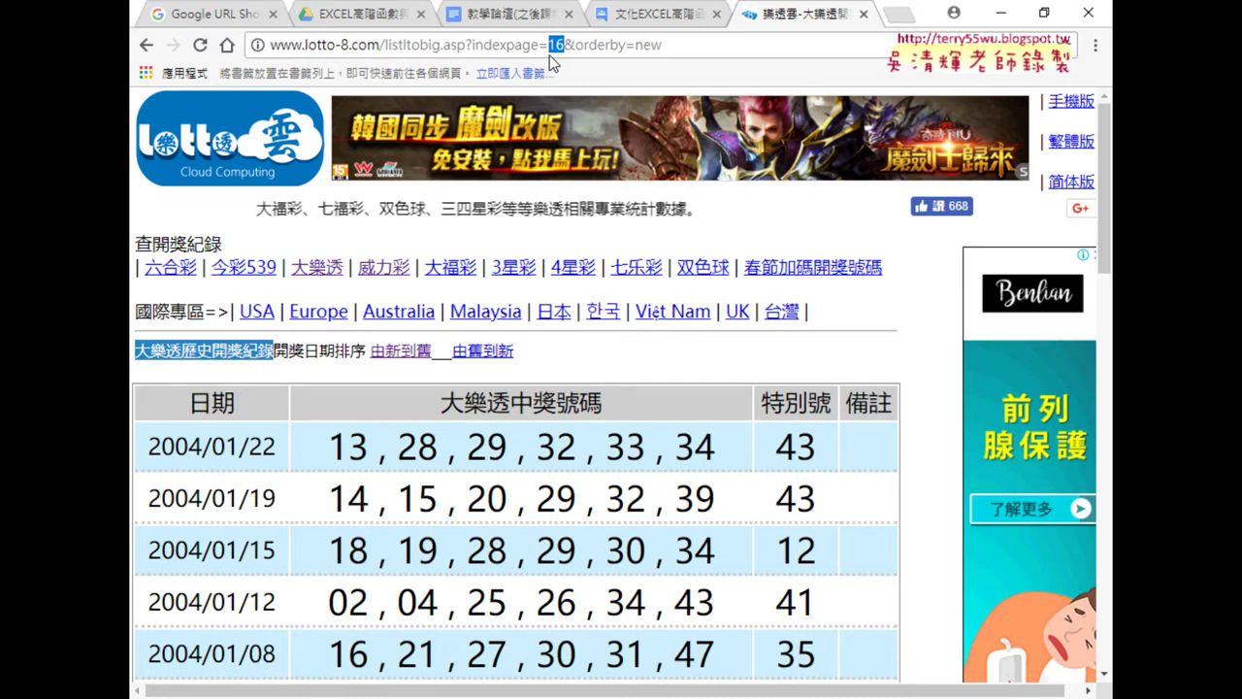
{"action": "left_click", "coordinate": [1001, 14]}
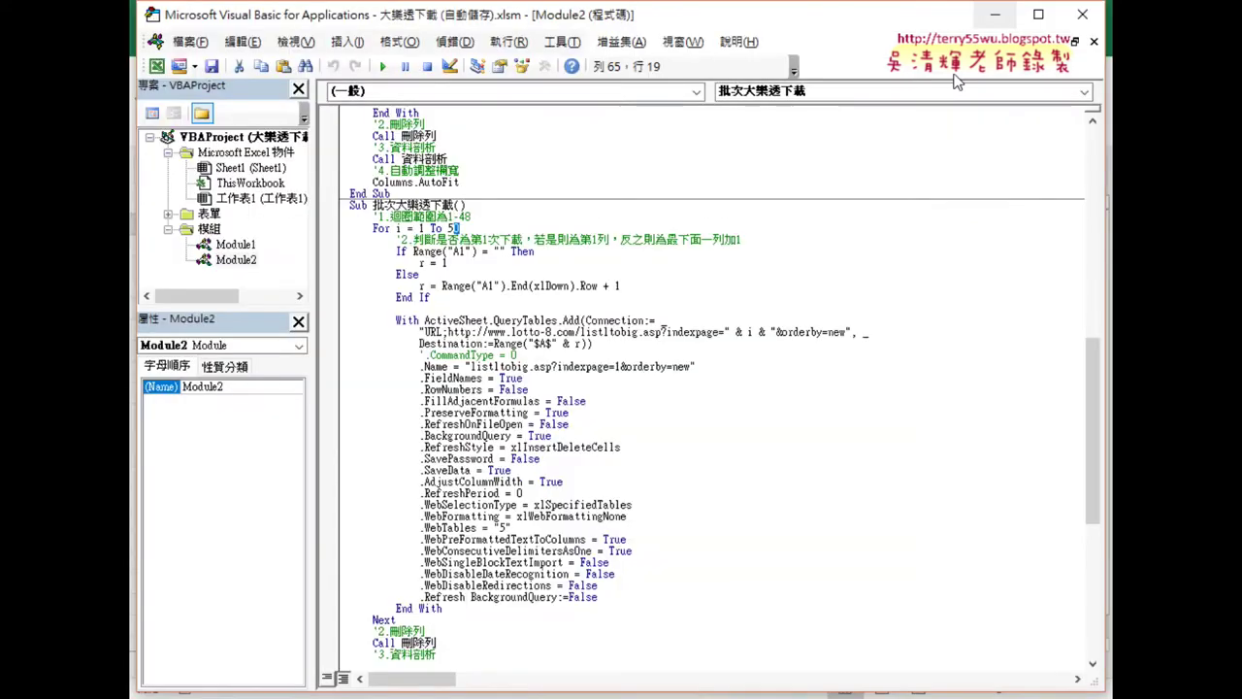
Change the loop bound from 5 to 16 so it reads For i = 1 To 16.
{"action": "type", "text": "0"}
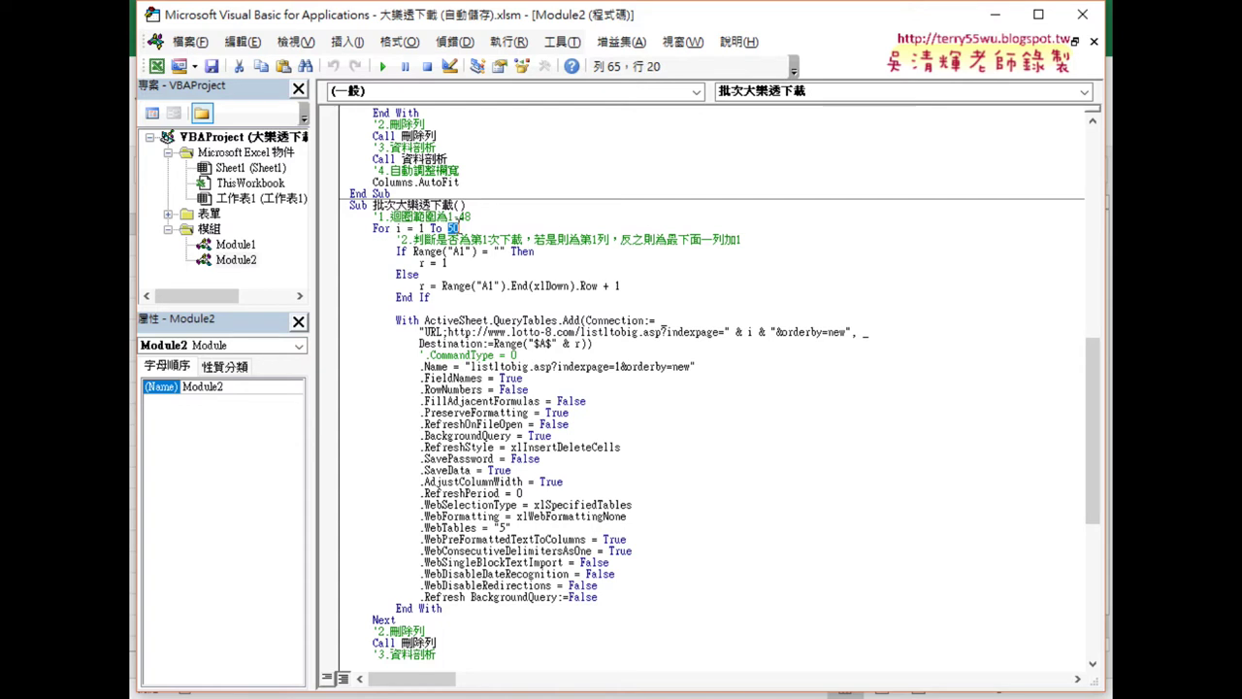
{"action": "type", "text": "16"}
{"action": "double_click", "coordinate": [454, 227]}
{"action": "left_click_drag", "start_coordinate": [374, 228], "coordinate": [470, 227]}
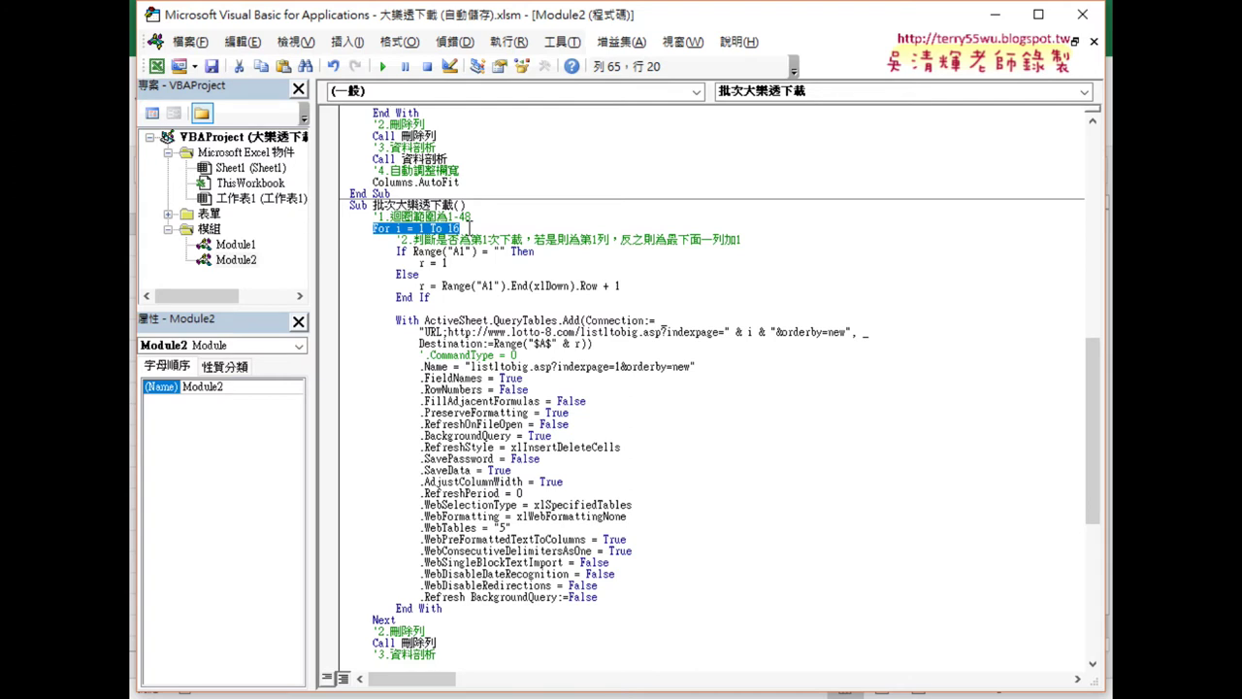
Enlarge the VBA code font through Tools > Options > Editor Format.
{"action": "left_click", "coordinate": [562, 40]}
{"action": "left_click", "coordinate": [597, 146]}
{"action": "left_click", "coordinate": [514, 174]}
{"action": "left_click", "coordinate": [722, 264]}
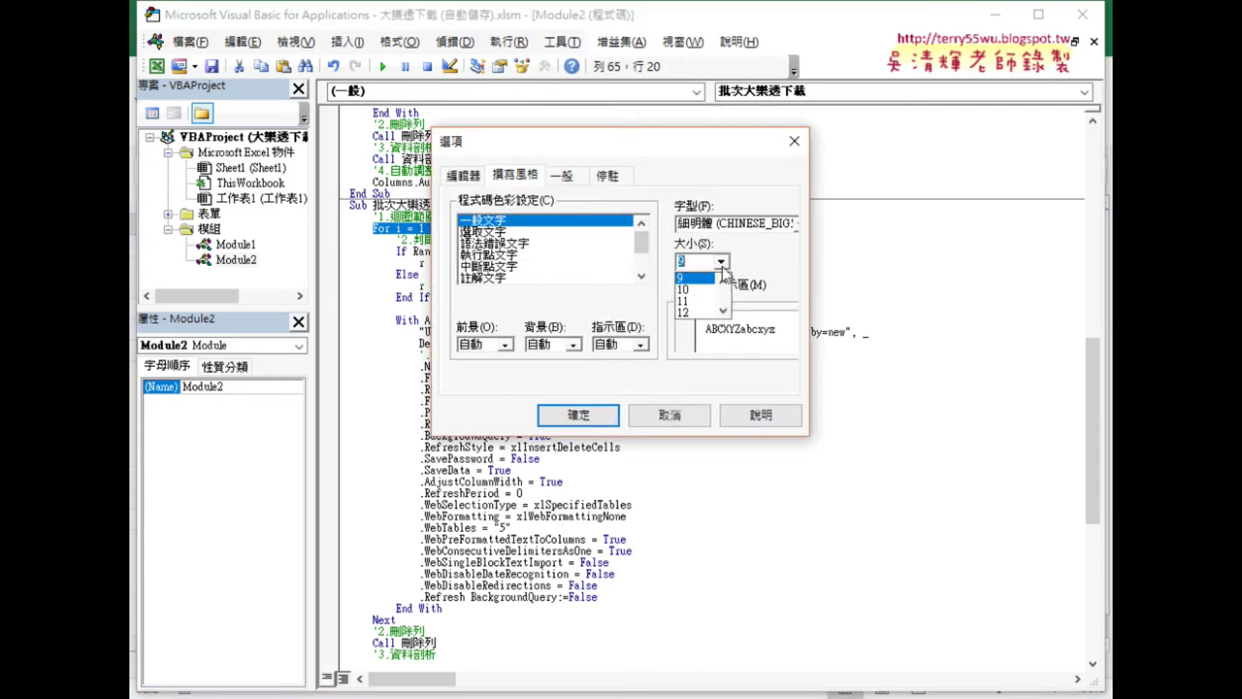
{"action": "left_click", "coordinate": [685, 306]}
{"action": "left_click", "coordinate": [576, 415]}
{"action": "left_click", "coordinate": [495, 269]}
Highlight the For i = 1 To 16 loop and its Range("A1") = "" check, then shrink the editor window.
{"action": "scroll", "coordinate": [492, 264], "scroll_direction": "up", "scroll_amount": 3}
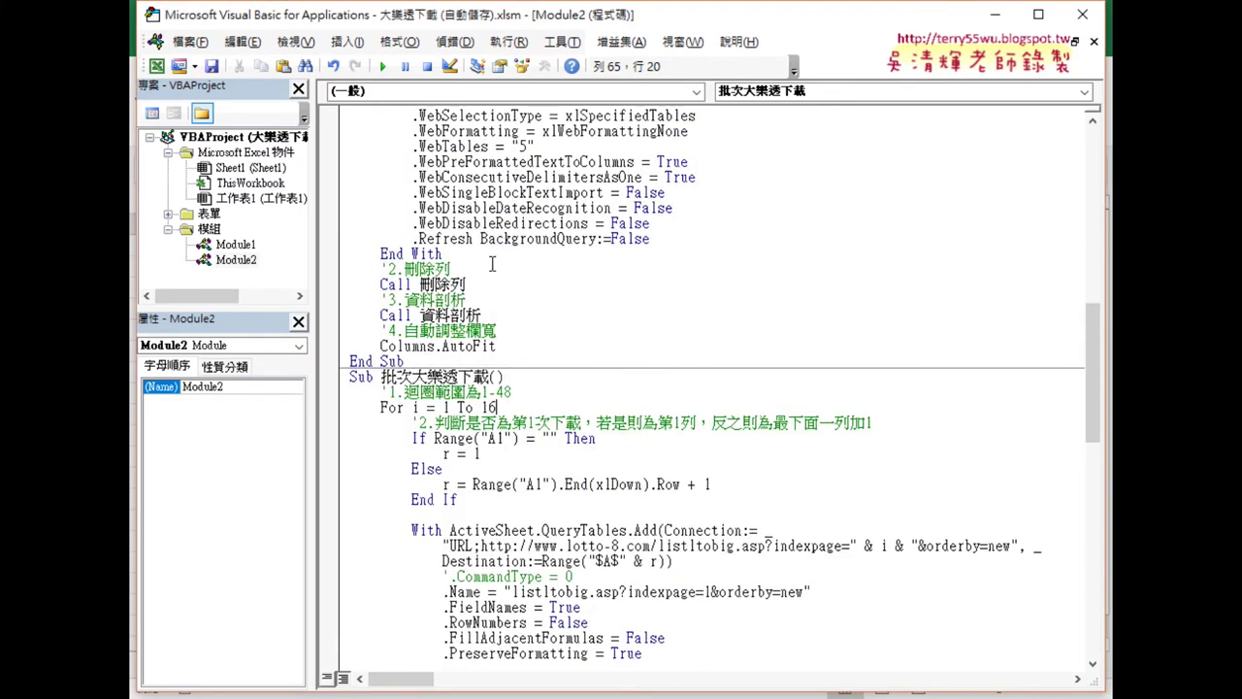
{"action": "scroll", "coordinate": [492, 264], "scroll_direction": "down", "scroll_amount": 1}
{"action": "scroll", "coordinate": [492, 264], "scroll_direction": "down", "scroll_amount": 4}
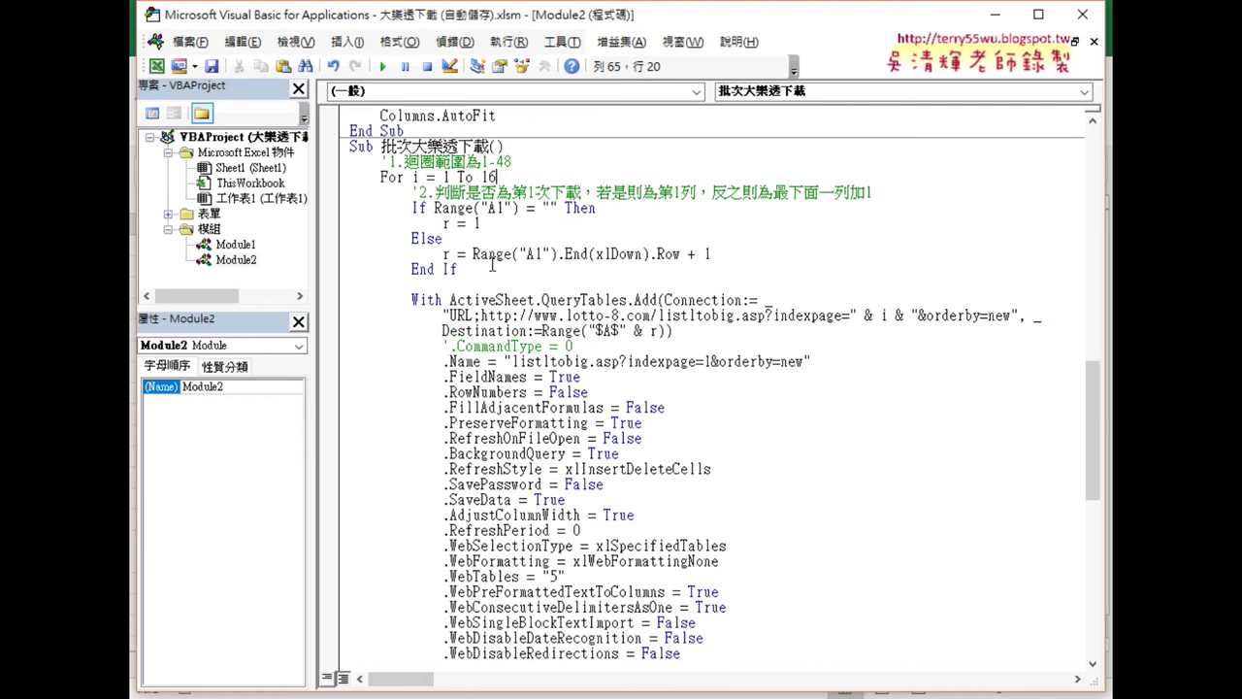
{"action": "left_click_drag", "start_coordinate": [497, 178], "coordinate": [380, 180]}
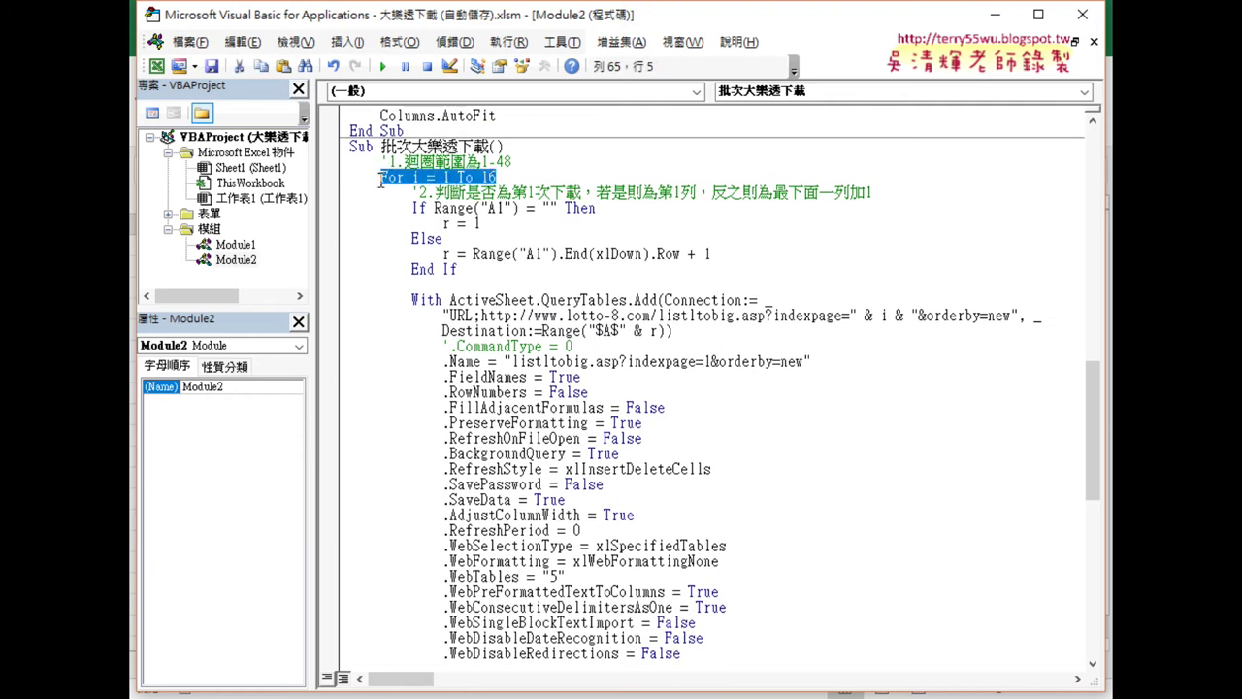
{"action": "left_click_drag", "start_coordinate": [495, 271], "coordinate": [359, 212]}
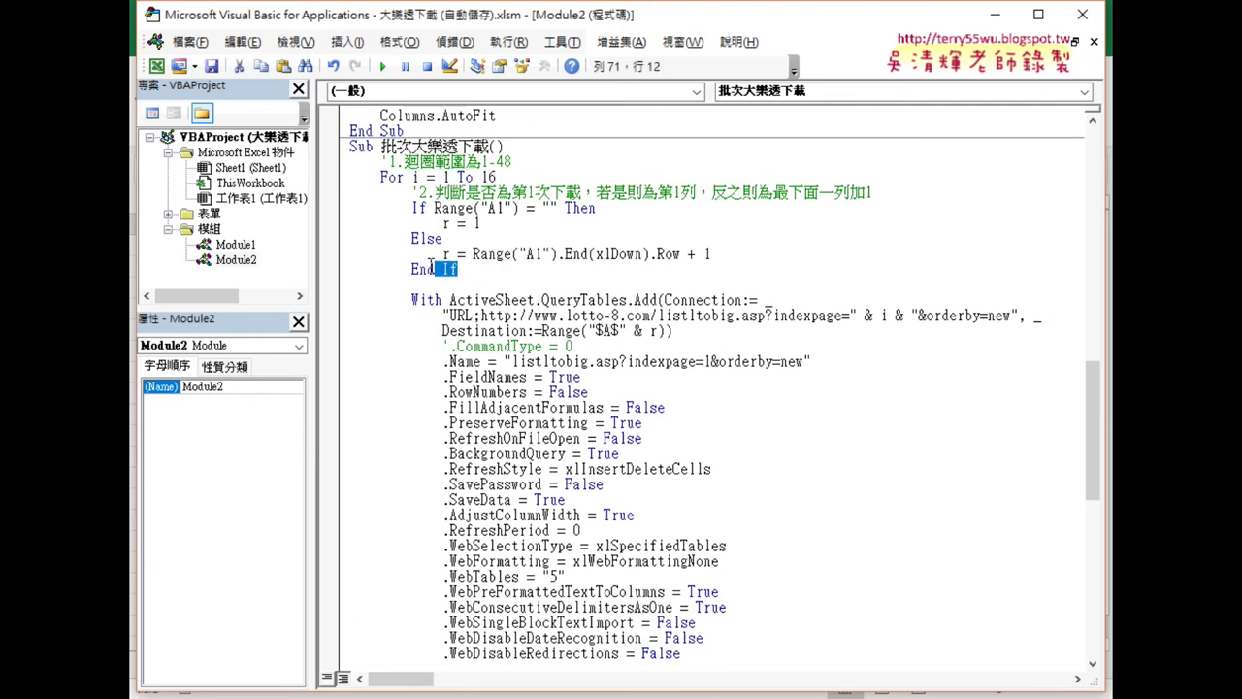
{"action": "left_click", "coordinate": [509, 209]}
{"action": "left_click_drag", "start_coordinate": [436, 207], "coordinate": [558, 207]}
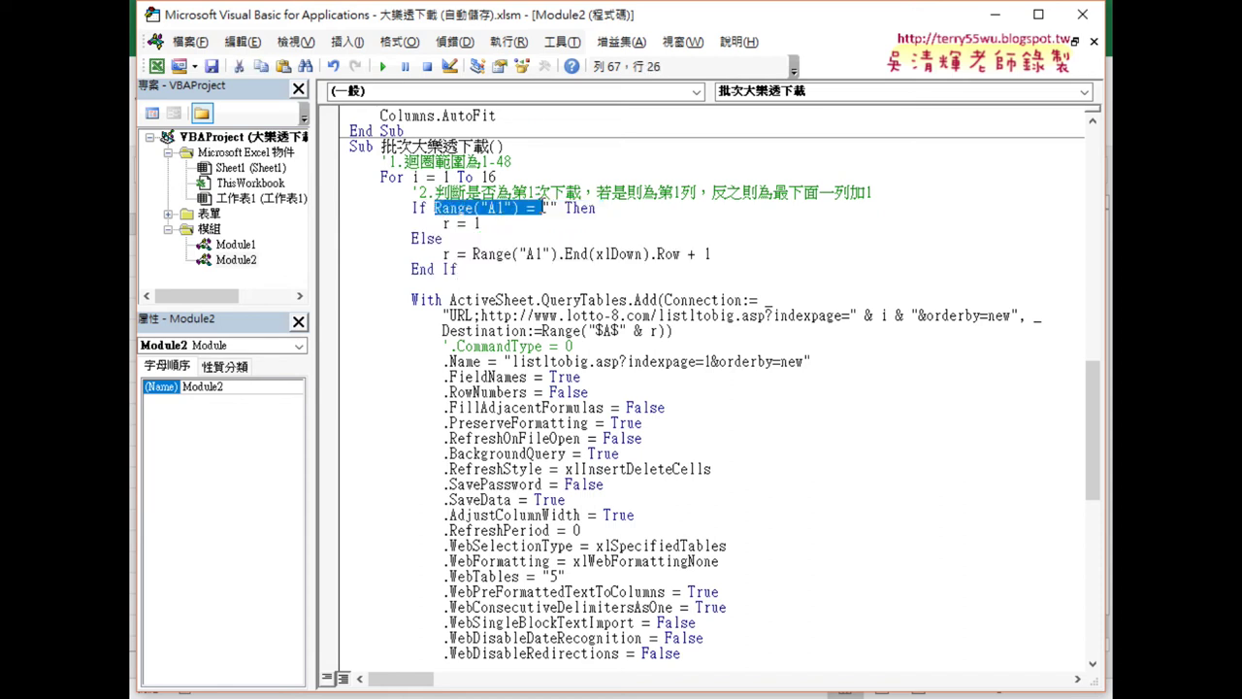
{"action": "double_click", "coordinate": [474, 21]}
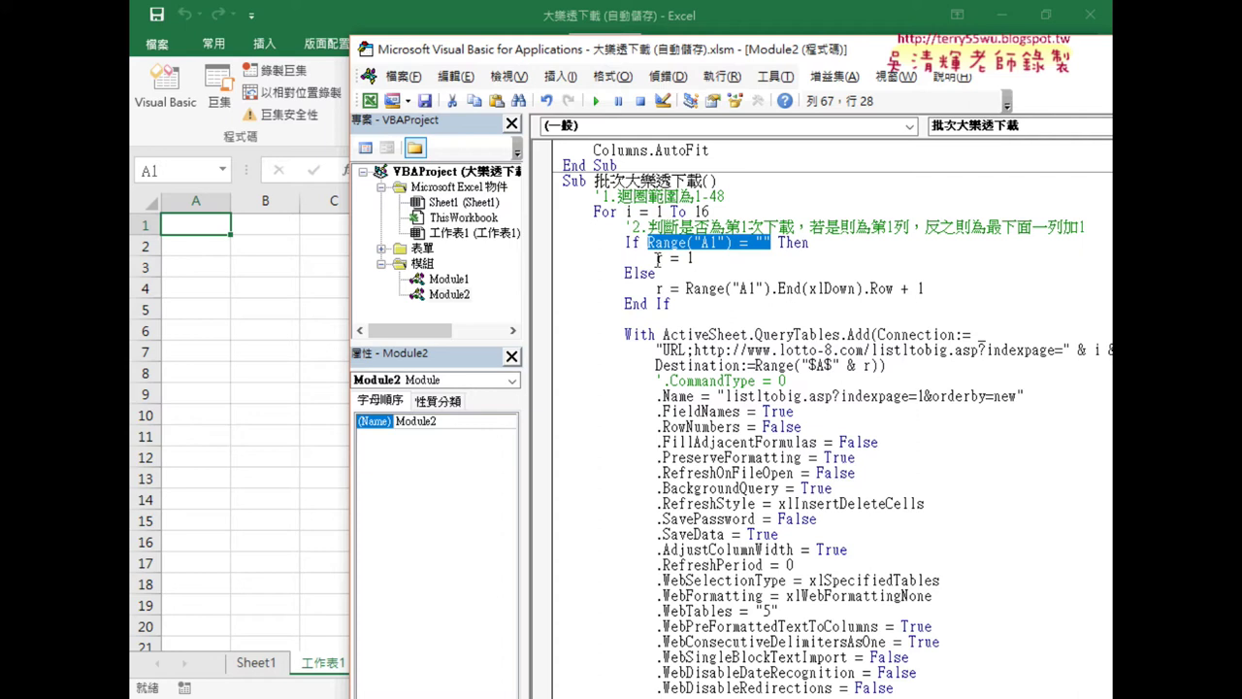
Walk through the start-row logic: r = 1, or Range("A1").End(xlDown).Row + 1.
{"action": "left_click_drag", "start_coordinate": [656, 258], "coordinate": [695, 258]}
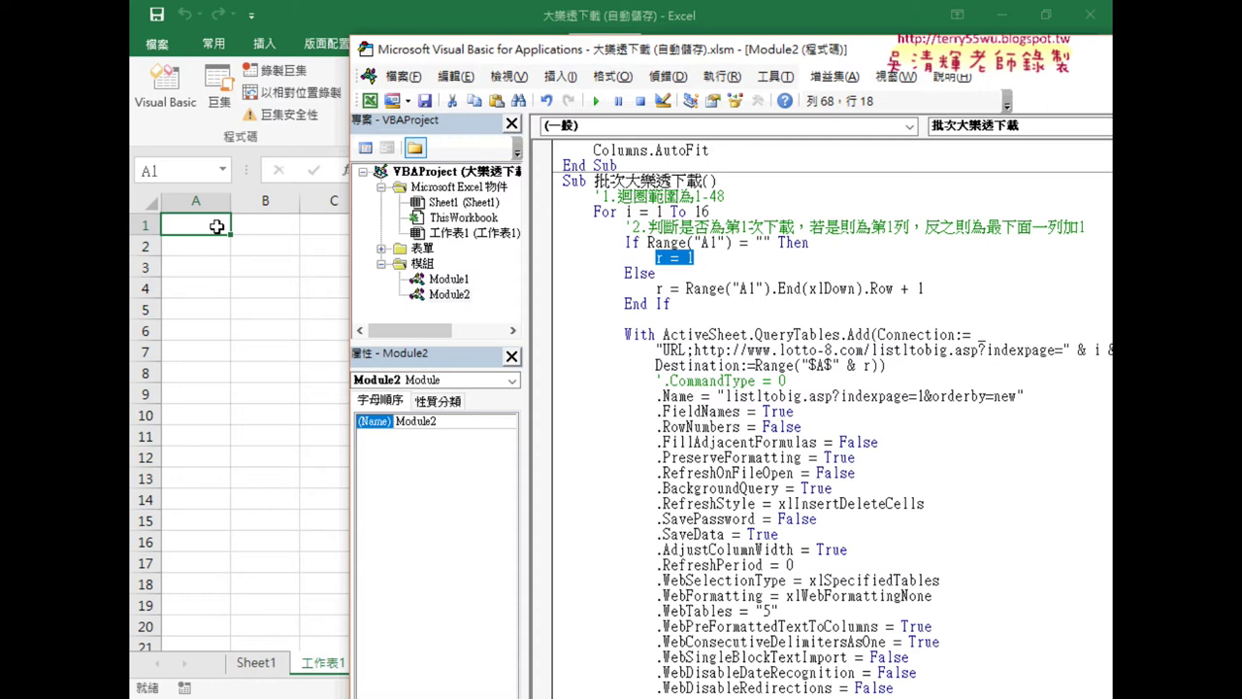
{"action": "left_click", "coordinate": [641, 273]}
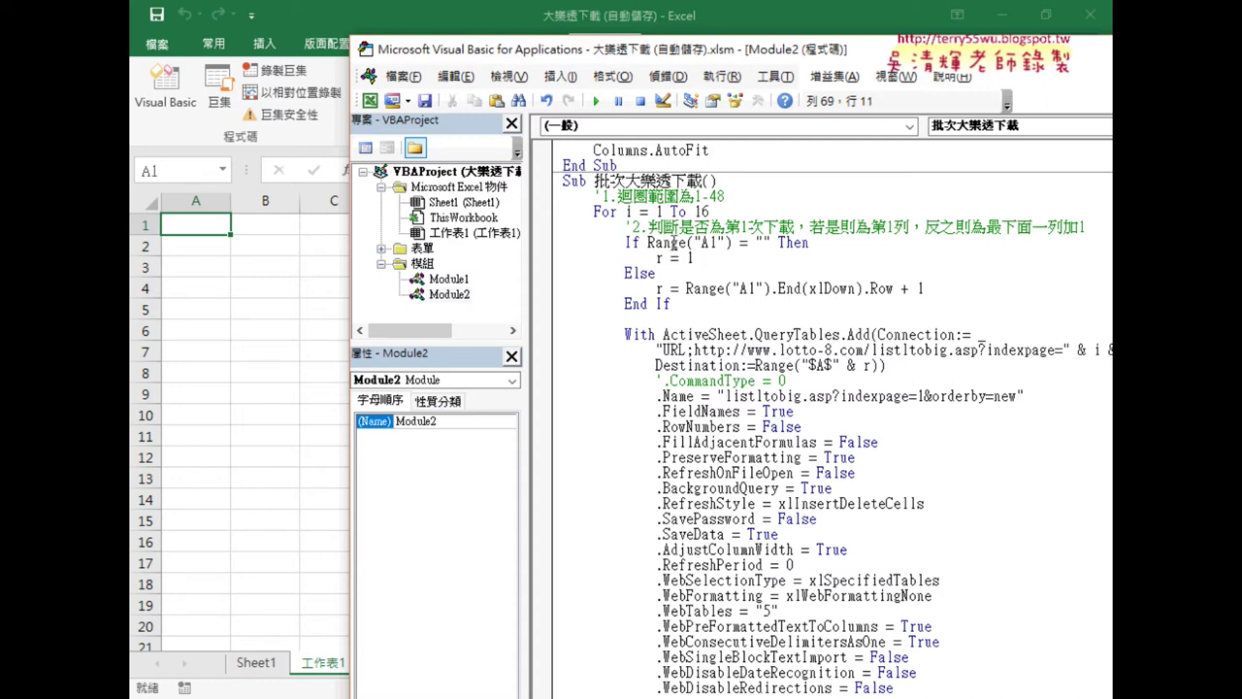
{"action": "left_click_drag", "start_coordinate": [647, 242], "coordinate": [772, 243]}
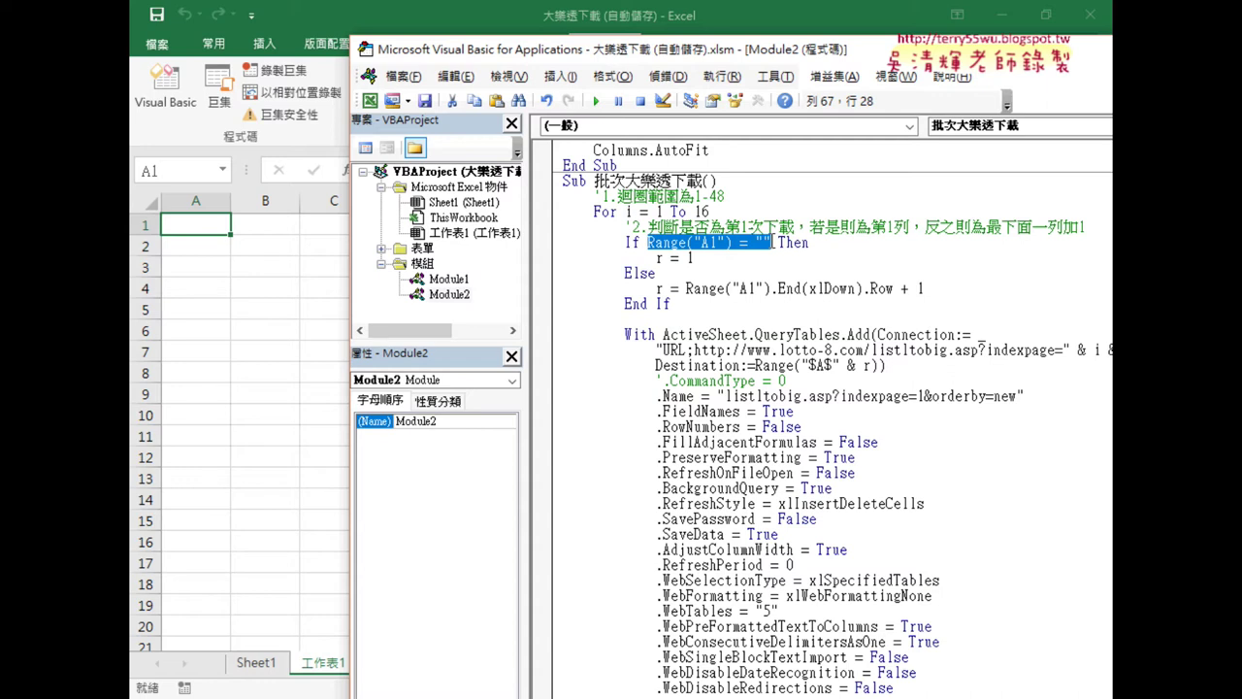
{"action": "left_click_drag", "start_coordinate": [686, 288], "coordinate": [889, 290]}
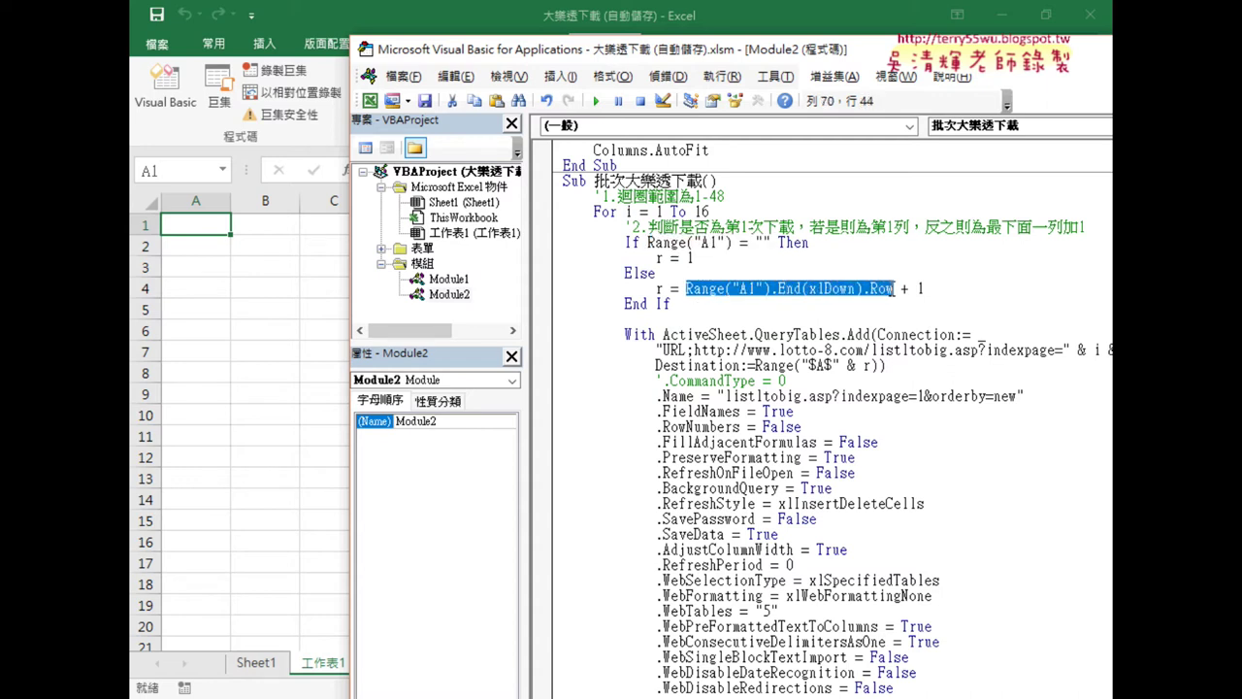
{"action": "left_click", "coordinate": [932, 288]}
{"action": "left_click_drag", "start_coordinate": [929, 288], "coordinate": [895, 289]}
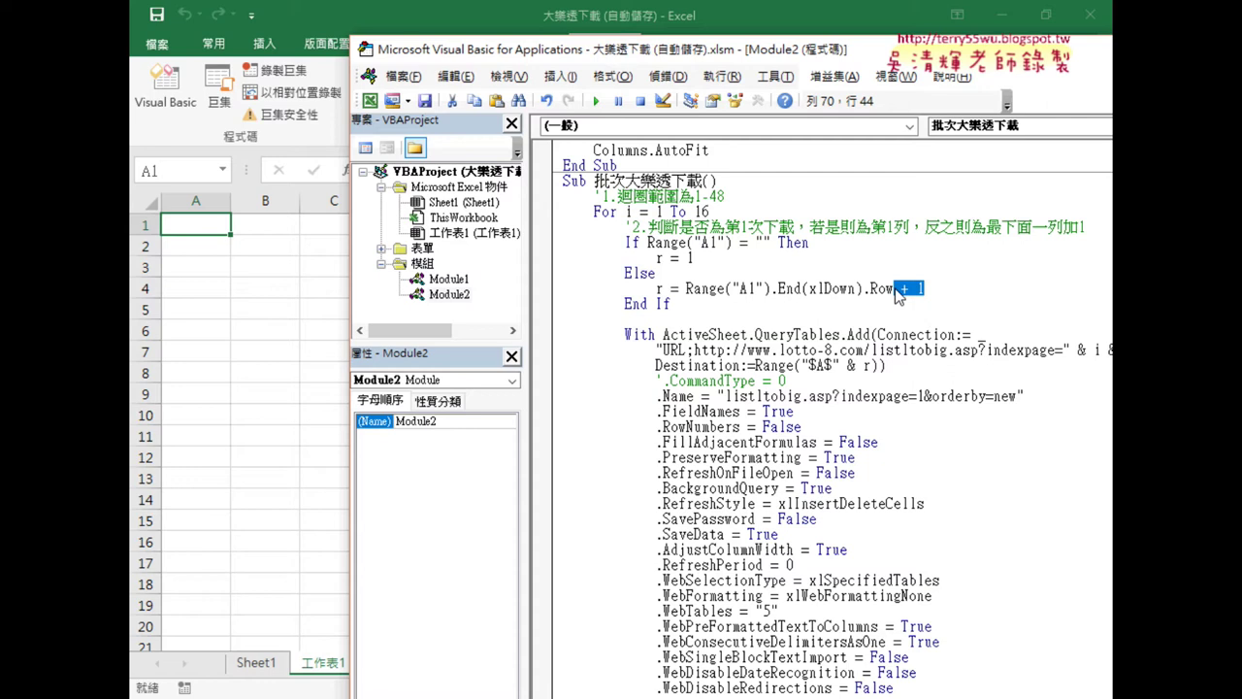
{"action": "left_click_drag", "start_coordinate": [685, 288], "coordinate": [895, 288]}
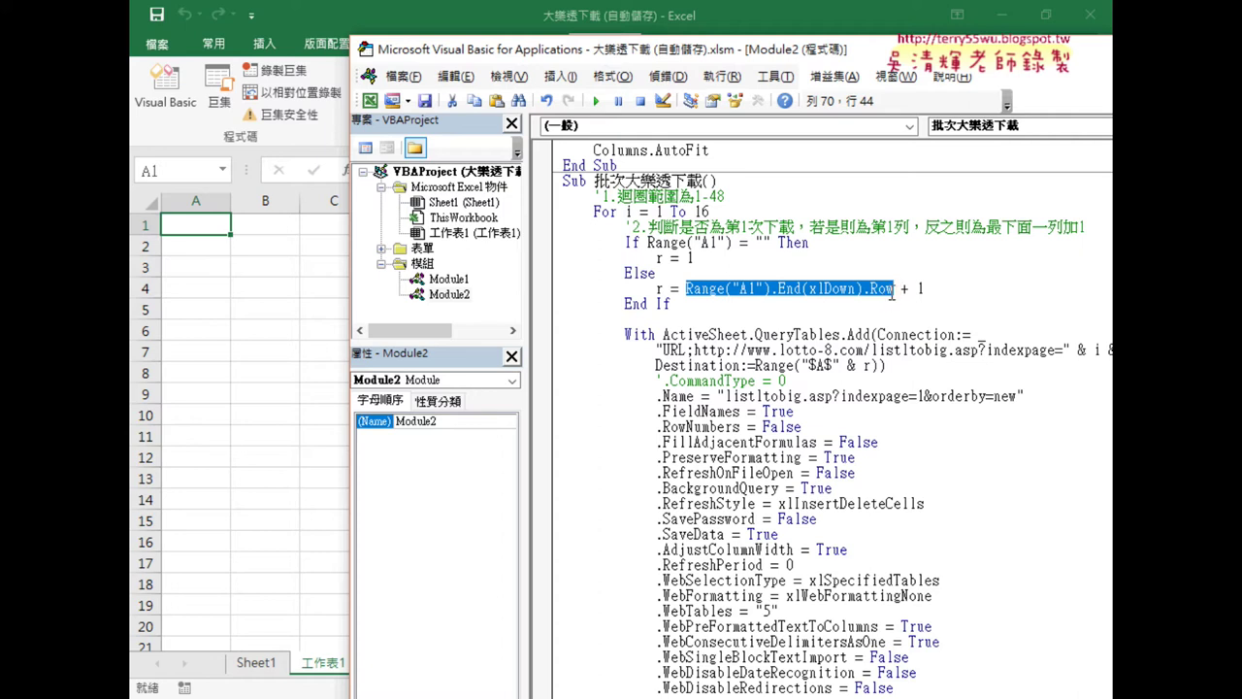
{"action": "left_click_drag", "start_coordinate": [900, 288], "coordinate": [925, 288]}
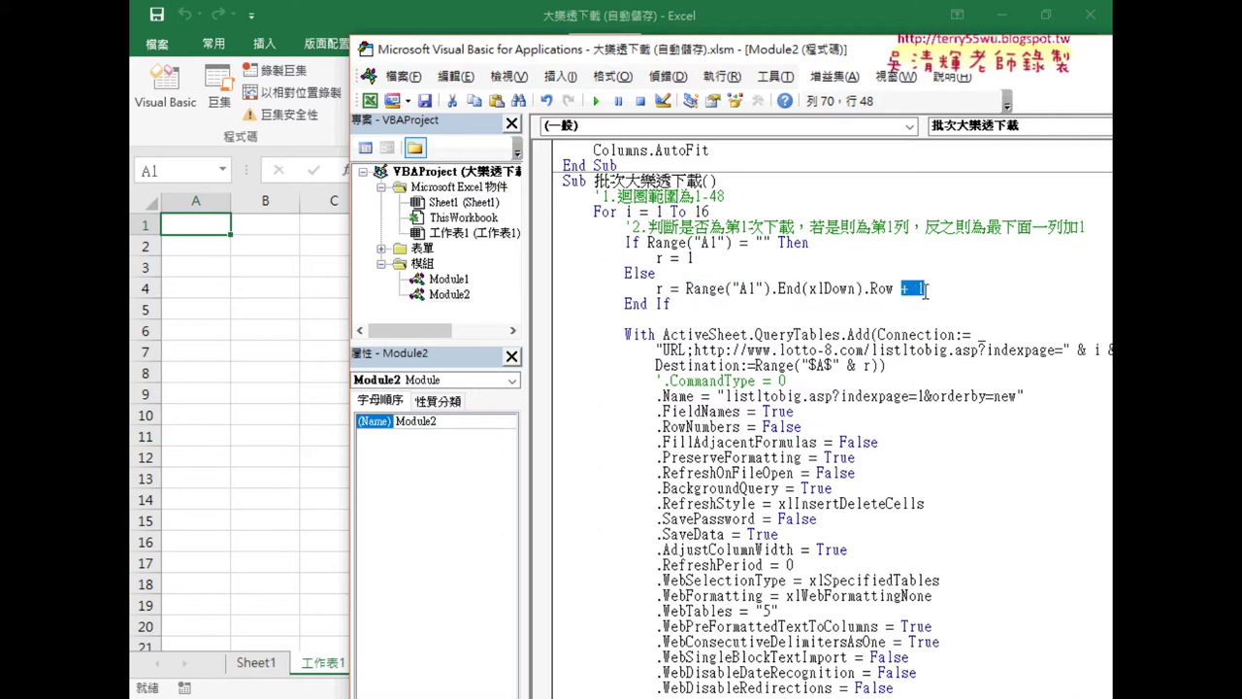
{"action": "double_click", "coordinate": [659, 288]}
Highlight the Destination:=Range("$A$" & r) argument and scroll to the end of the macro.
{"action": "left_click_drag", "start_coordinate": [653, 365], "coordinate": [886, 367]}
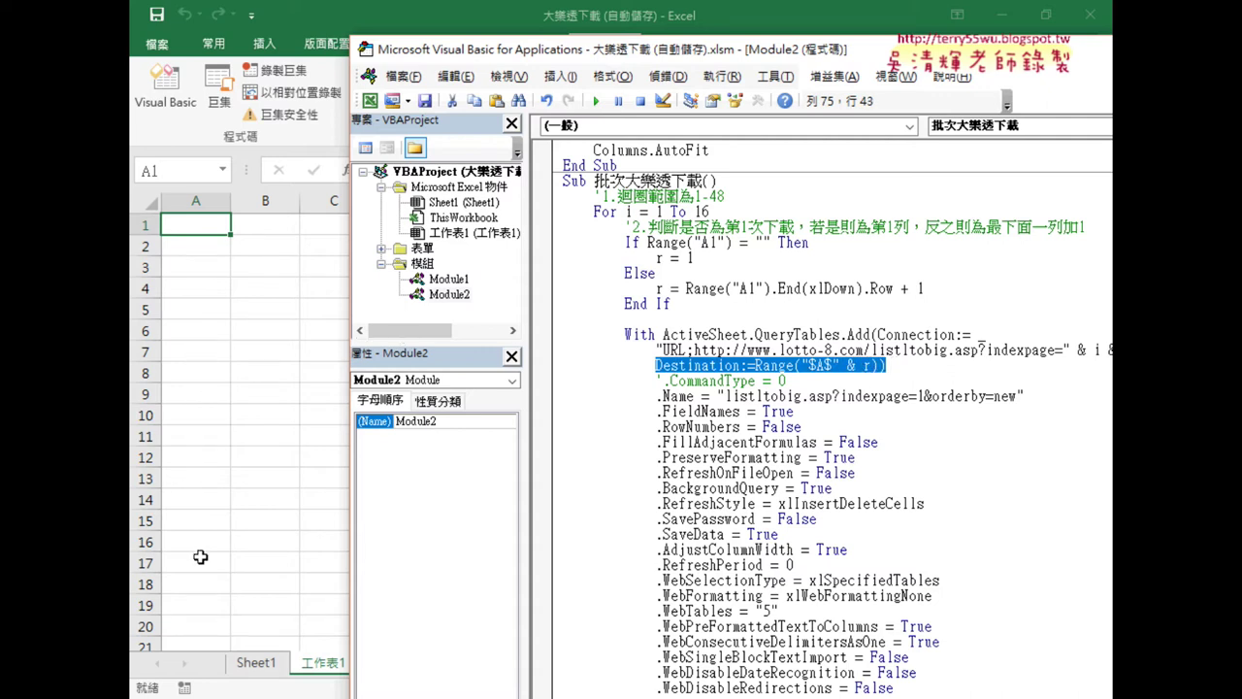
{"action": "scroll", "coordinate": [723, 463], "scroll_direction": "down", "scroll_amount": 1}
{"action": "scroll", "coordinate": [724, 464], "scroll_direction": "down", "scroll_amount": 2}
{"action": "scroll", "coordinate": [723, 464], "scroll_direction": "down", "scroll_amount": 3}
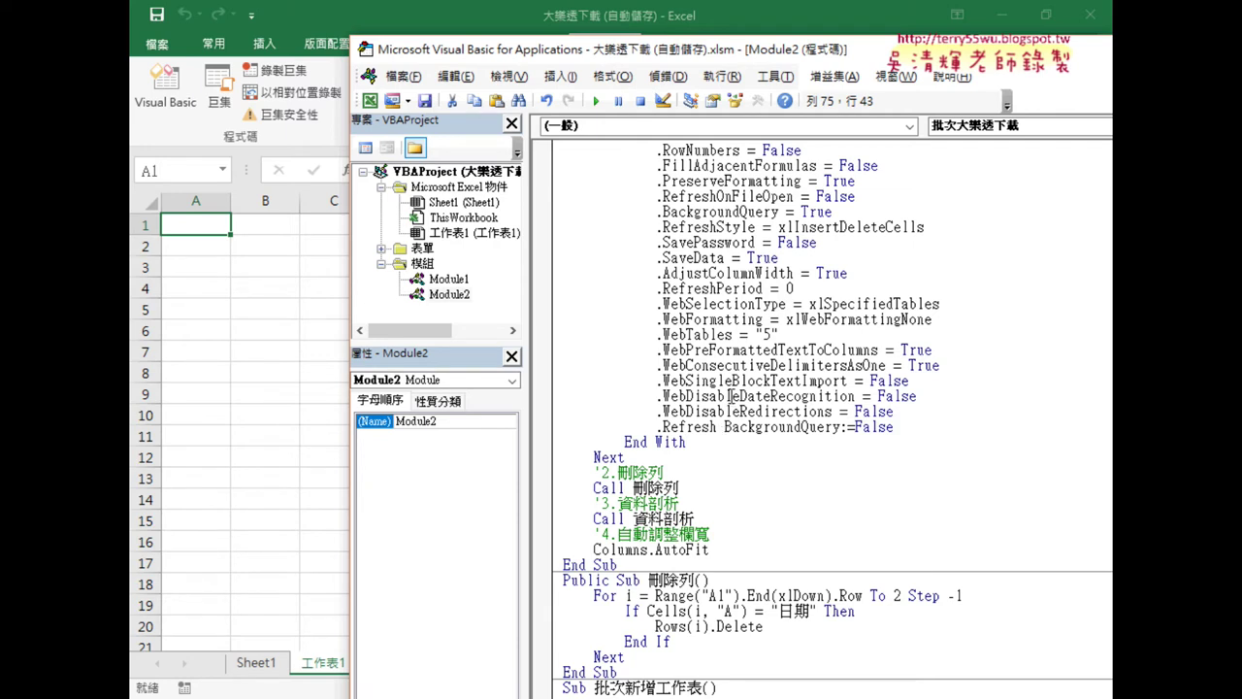
{"action": "mouse_move", "coordinate": [392, 693]}
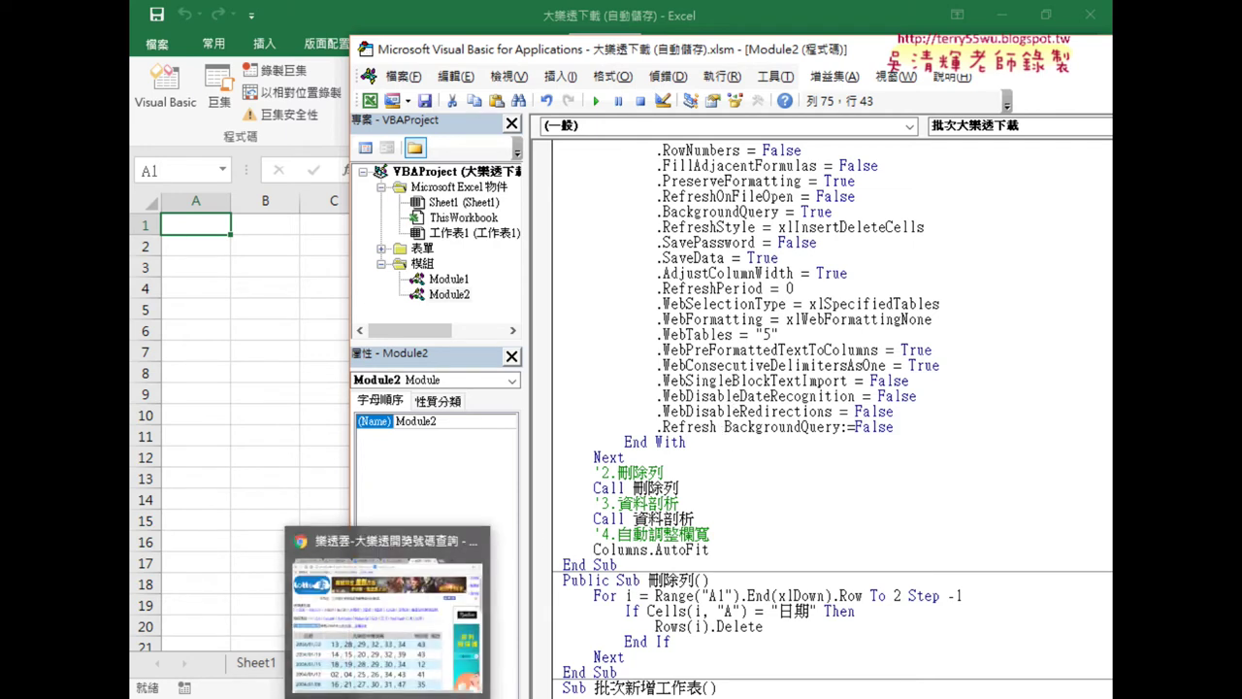
{"action": "left_click", "coordinate": [388, 670]}
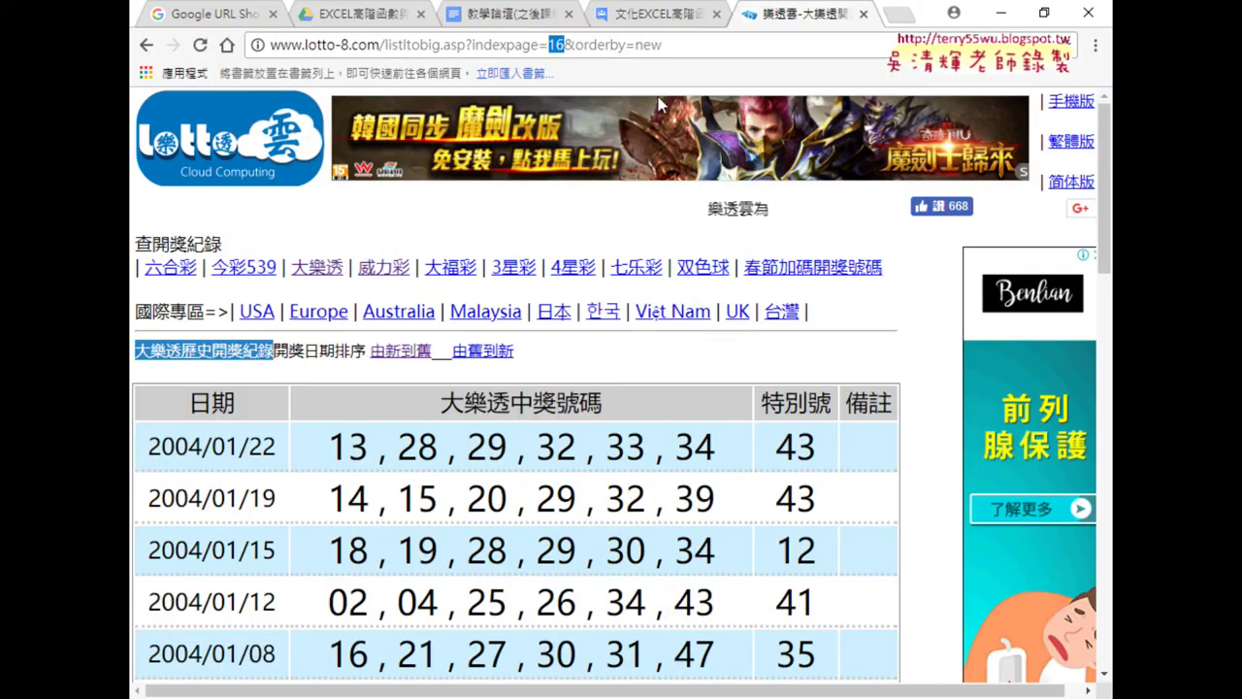
{"action": "left_click", "coordinate": [646, 16]}
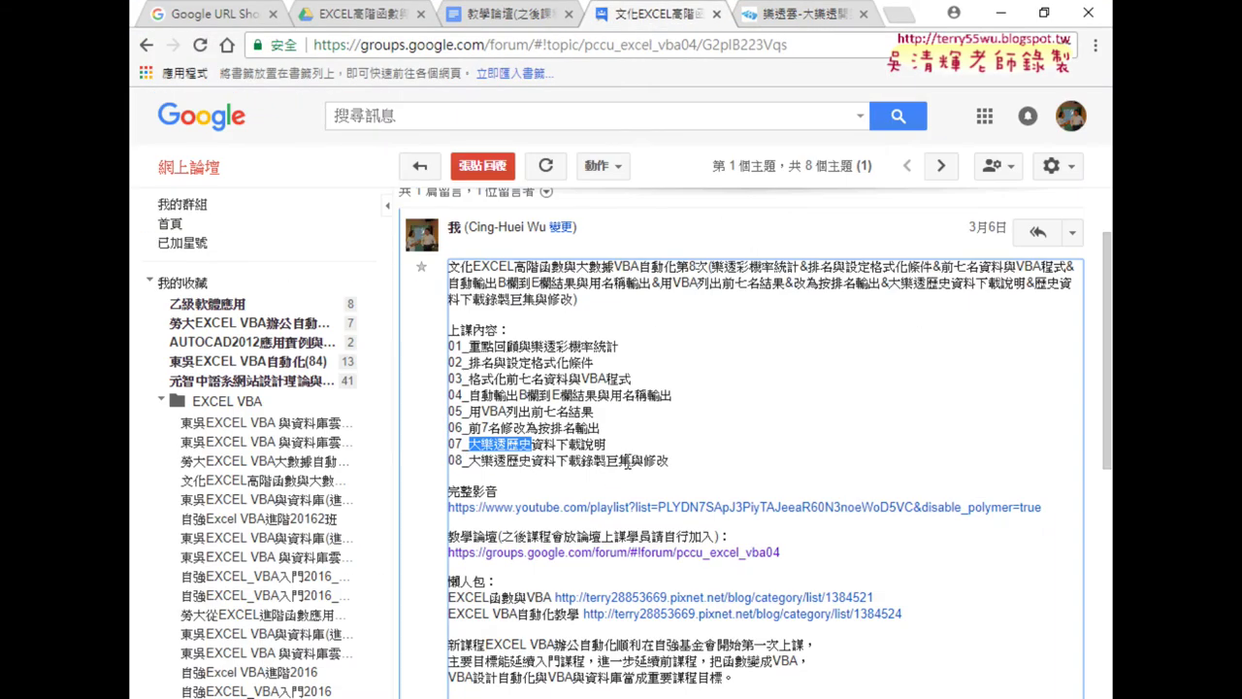
{"action": "left_click_drag", "start_coordinate": [669, 460], "coordinate": [645, 460]}
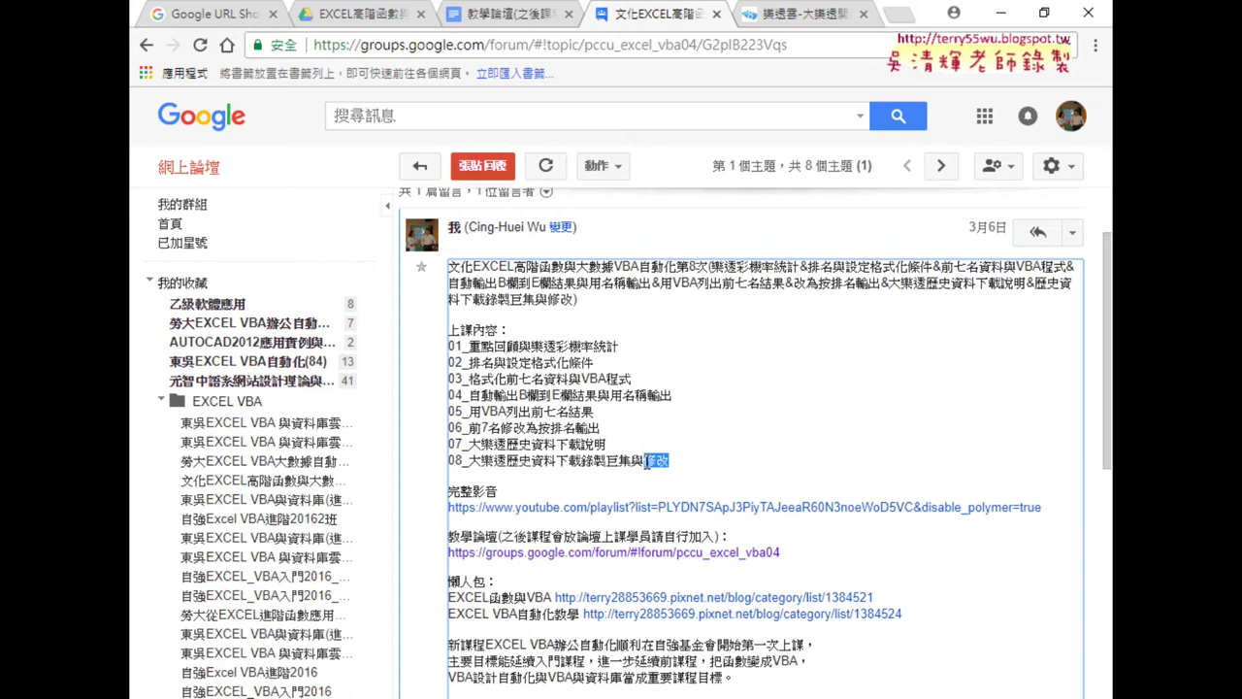
{"action": "left_click", "coordinate": [1003, 22]}
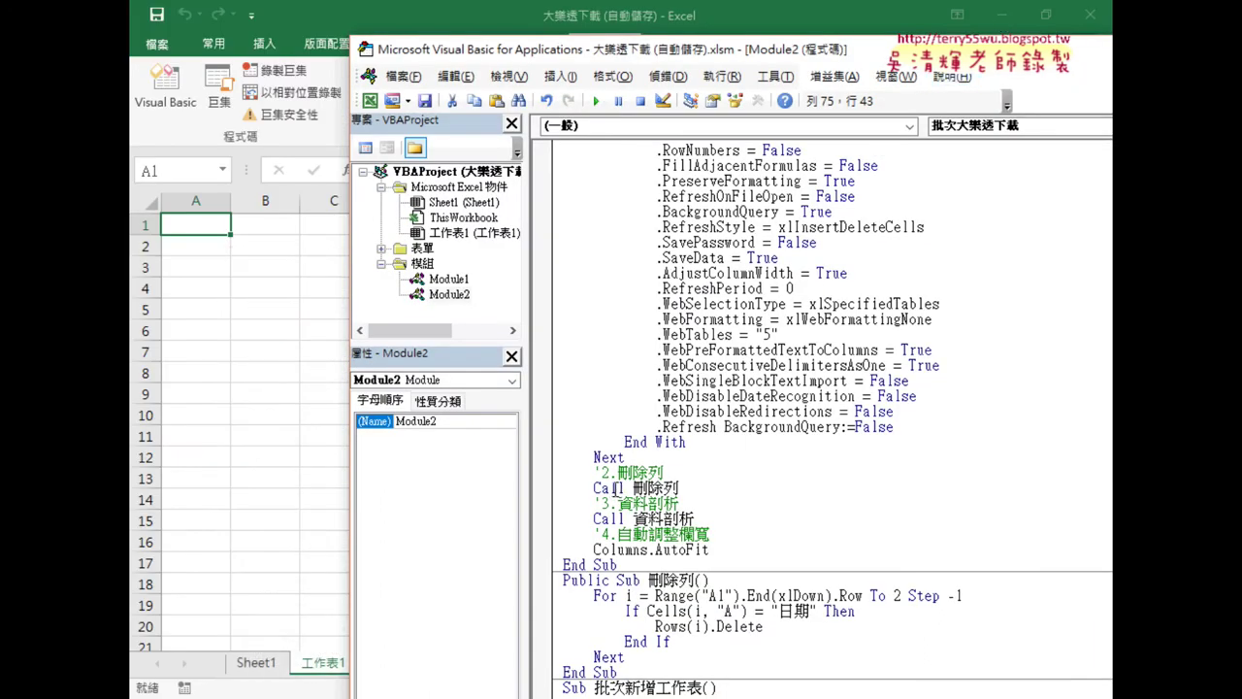
Prefix Call 刪除列, Call 資料剖析 and Columns.AutoFit each with an apostrophe.
{"action": "left_click", "coordinate": [595, 488]}
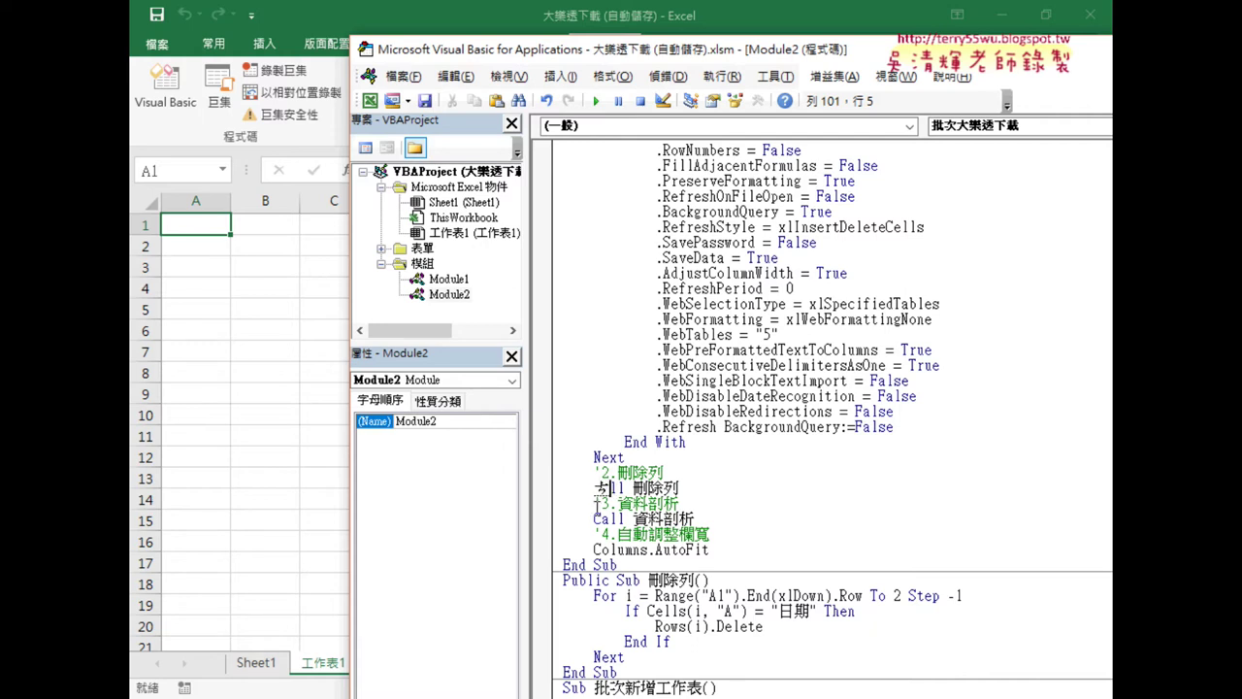
{"action": "type", "text": "'"}
{"action": "left_click", "coordinate": [594, 519]}
{"action": "type", "text": "'"}
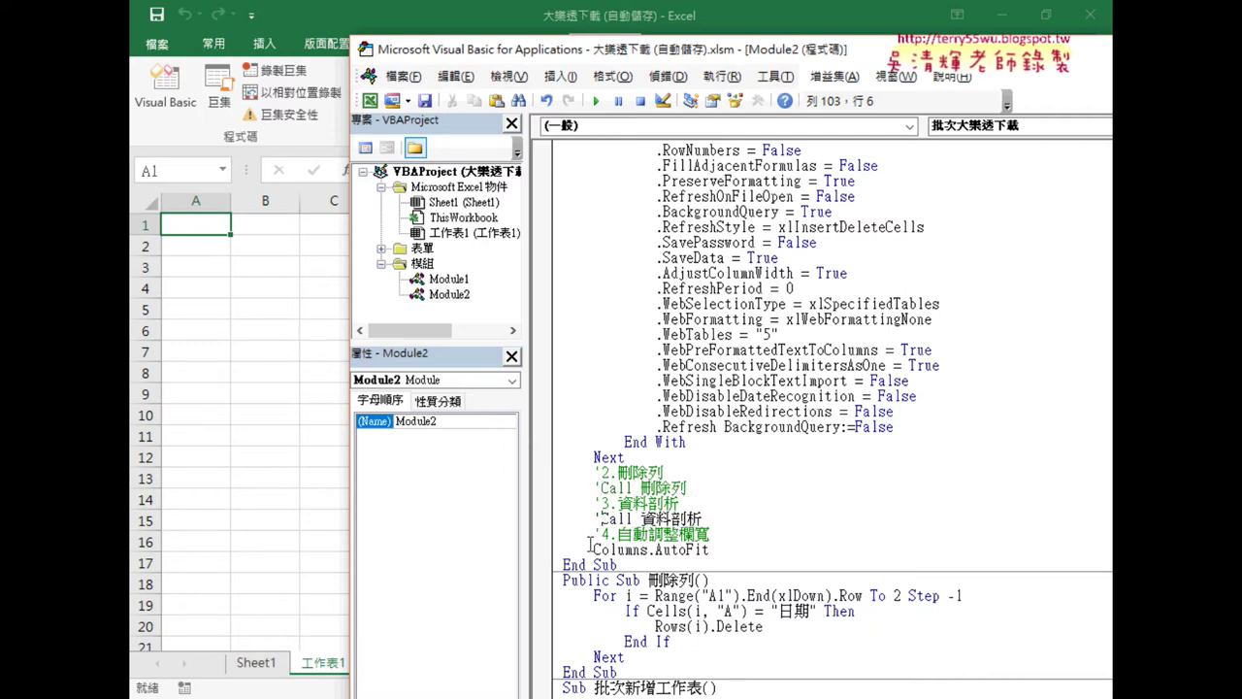
{"action": "left_click", "coordinate": [595, 550]}
{"action": "type", "text": "'"}
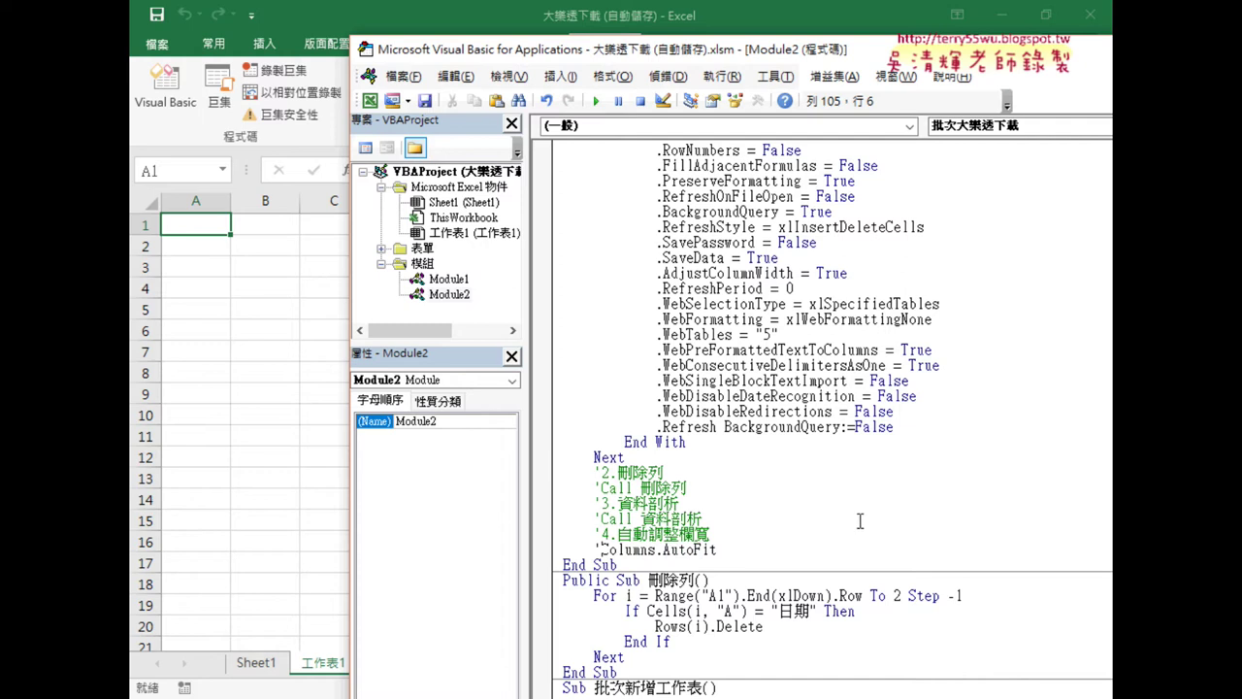
{"action": "left_click", "coordinate": [795, 539]}
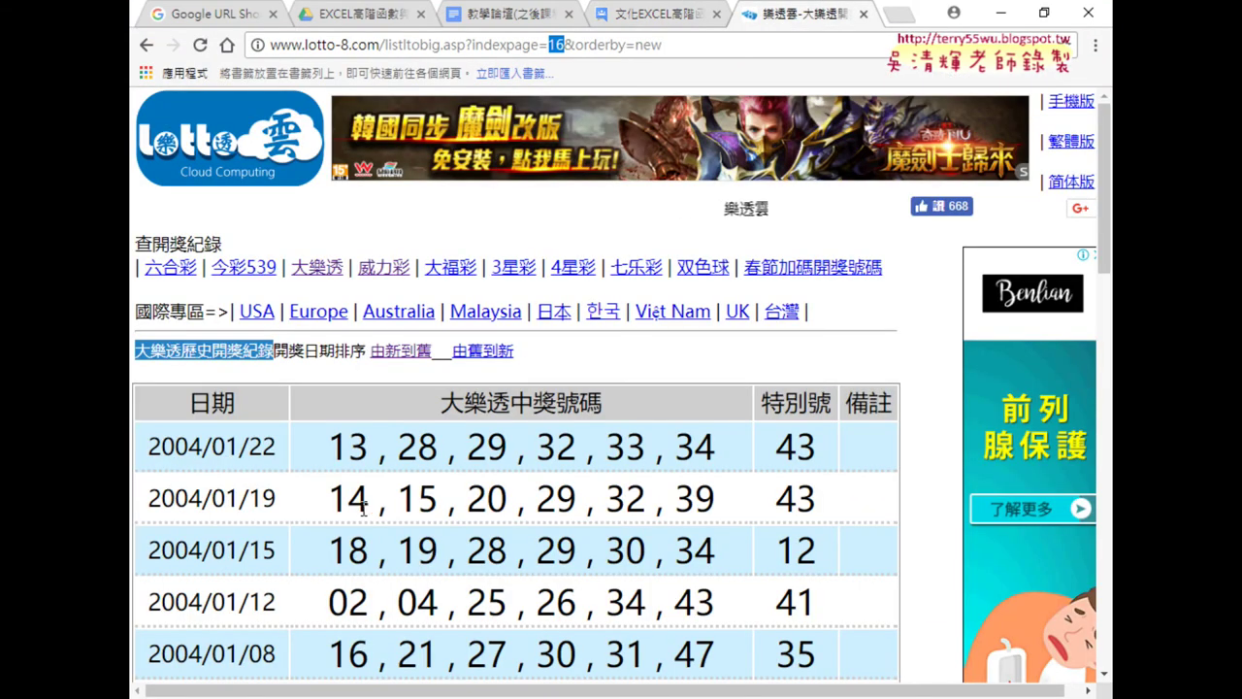
{"action": "left_click_drag", "start_coordinate": [328, 446], "coordinate": [731, 449]}
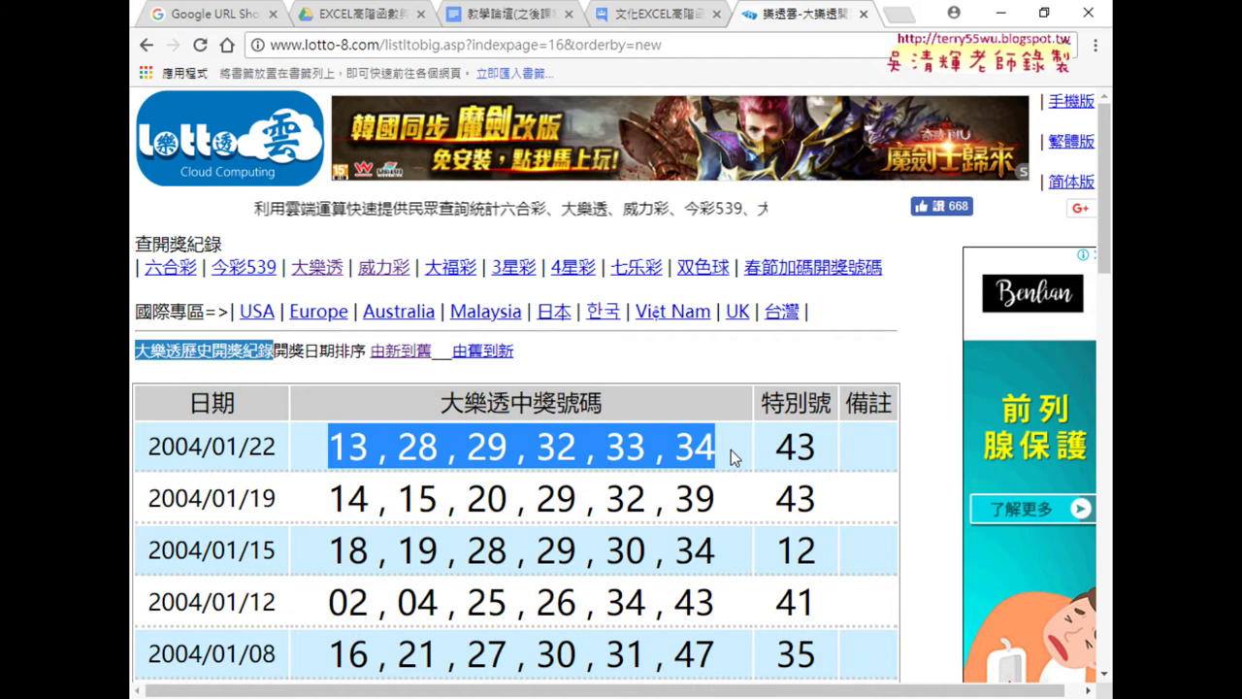
{"action": "left_click", "coordinate": [996, 19]}
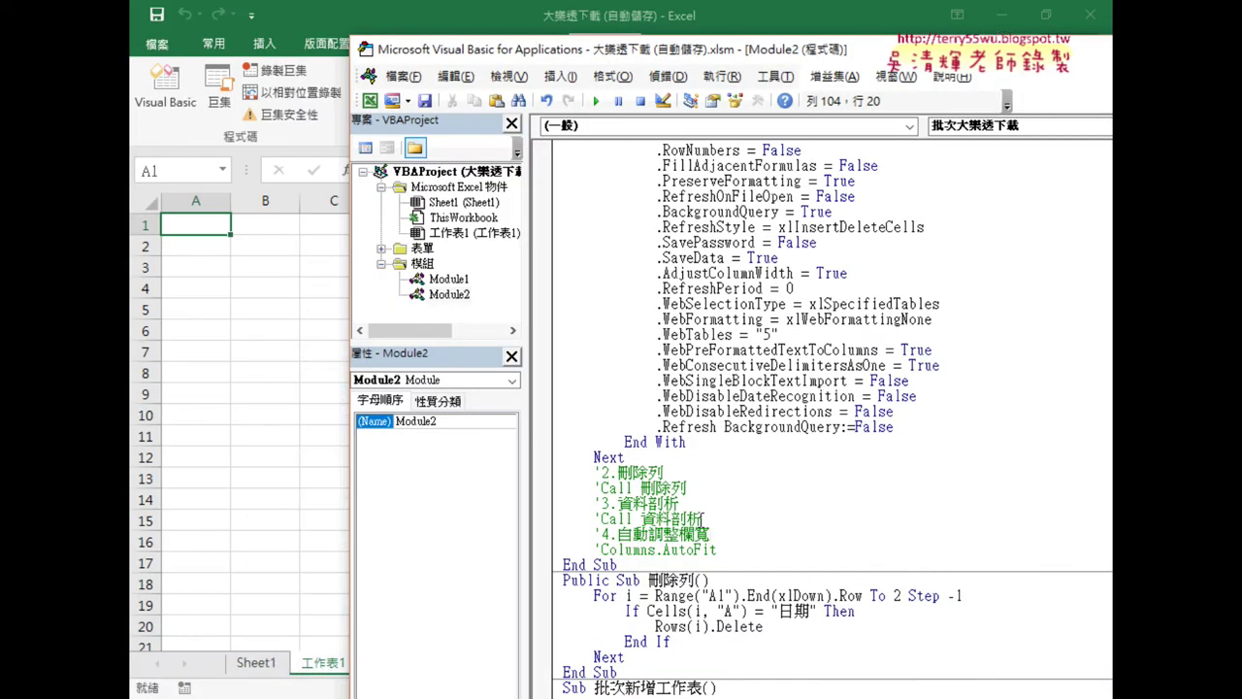
Delete the apostrophe before Columns.AutoFit and re-enter .AutoFit from the IntelliSense list.
{"action": "left_click_drag", "start_coordinate": [718, 550], "coordinate": [595, 550]}
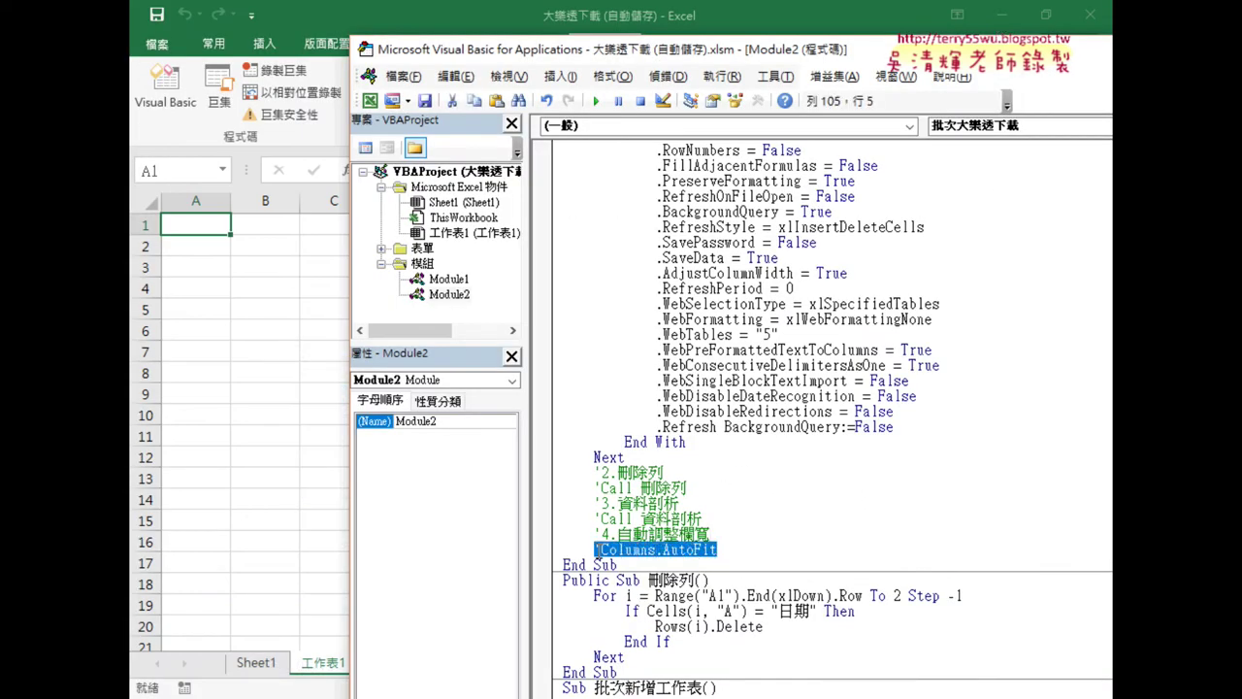
{"action": "left_click", "coordinate": [595, 550]}
{"action": "key", "text": "Delete"}
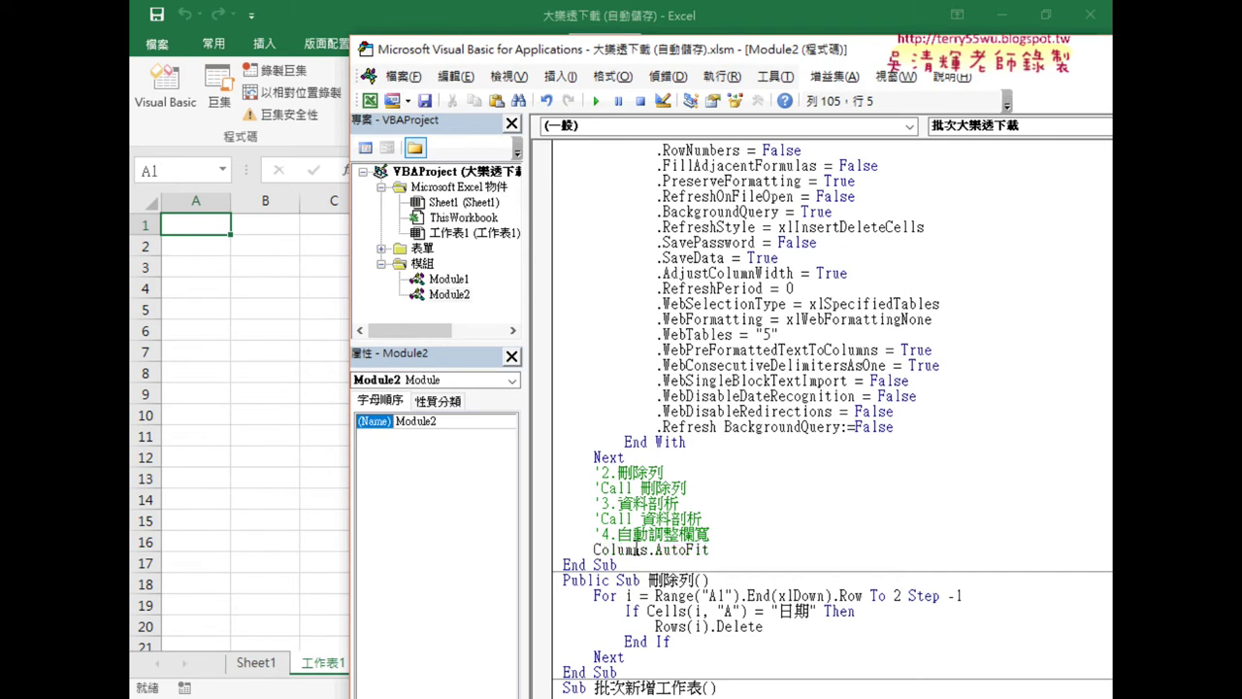
{"action": "left_click_drag", "start_coordinate": [637, 549], "coordinate": [594, 549]}
{"action": "left_click_drag", "start_coordinate": [709, 549], "coordinate": [652, 549]}
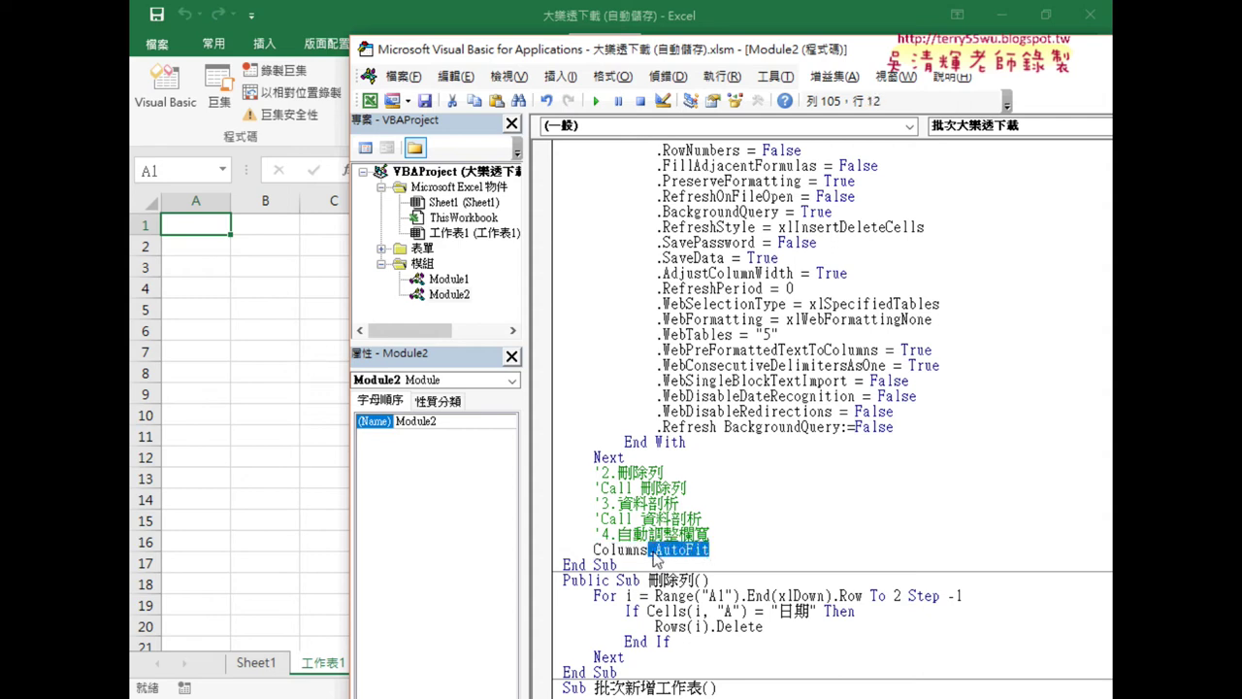
{"action": "type", "text": "."}
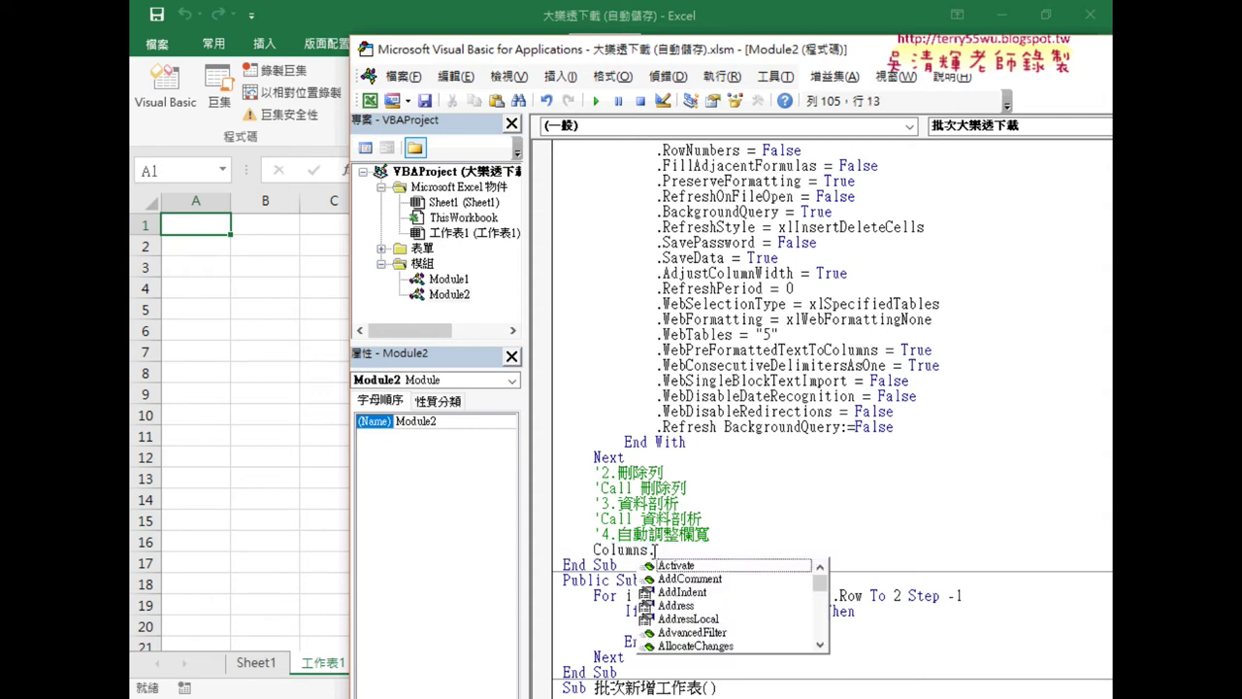
{"action": "type", "text": "a"}
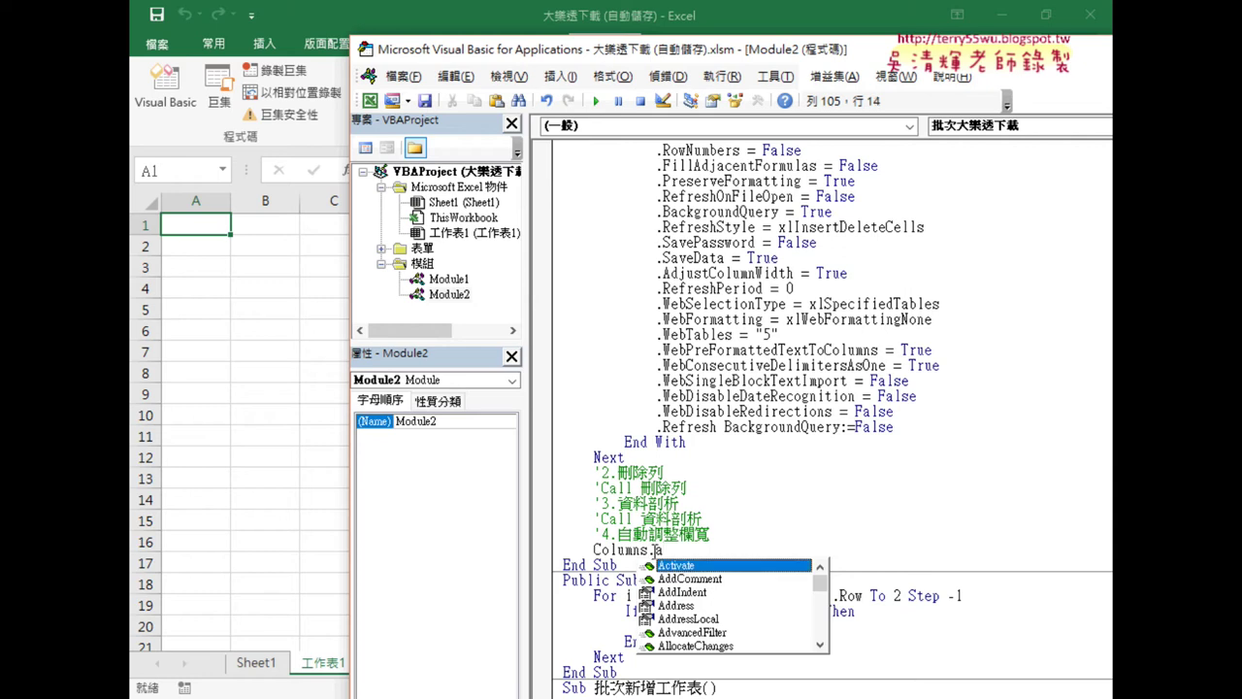
{"action": "type", "text": "u"}
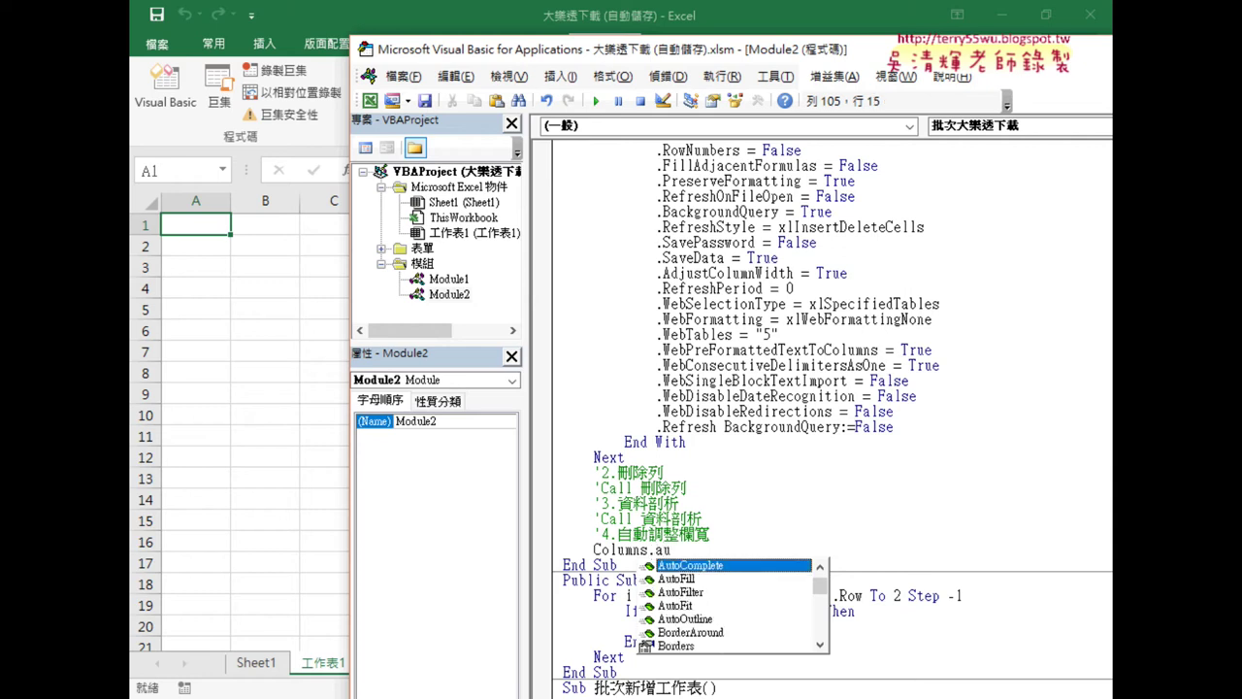
{"action": "key", "text": "Down"}
{"action": "key", "text": "Down"}
{"action": "key", "text": "Down"}
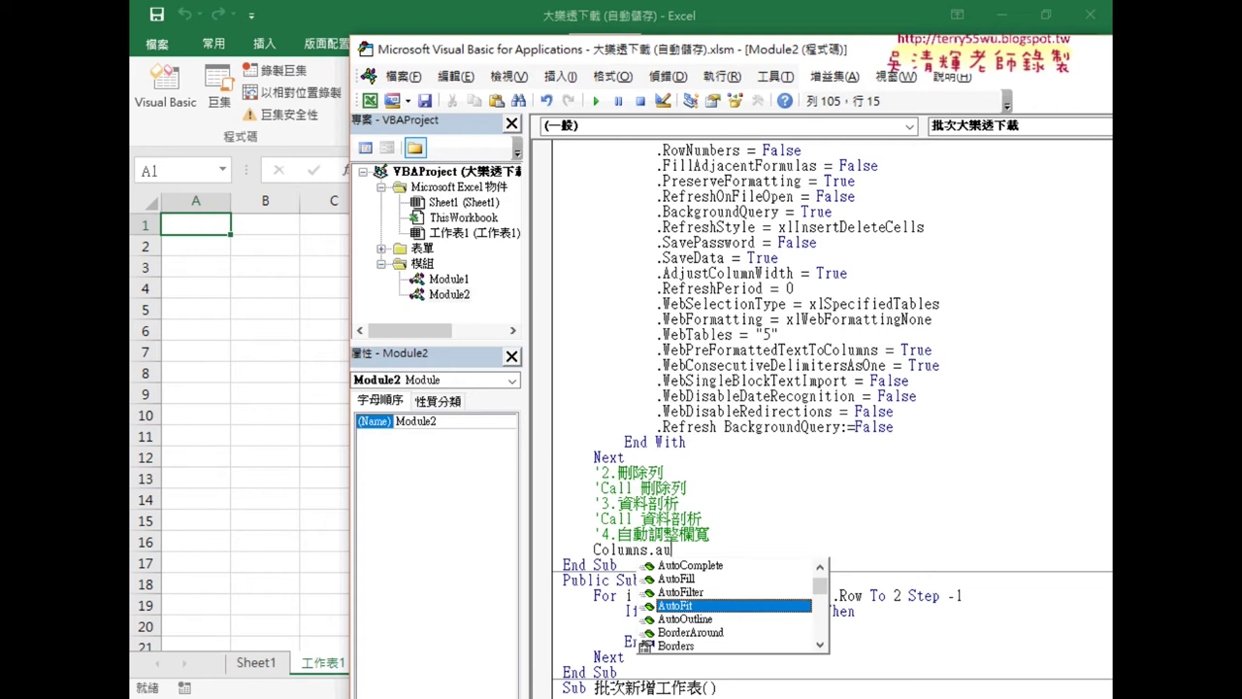
{"action": "double_click", "coordinate": [676, 606]}
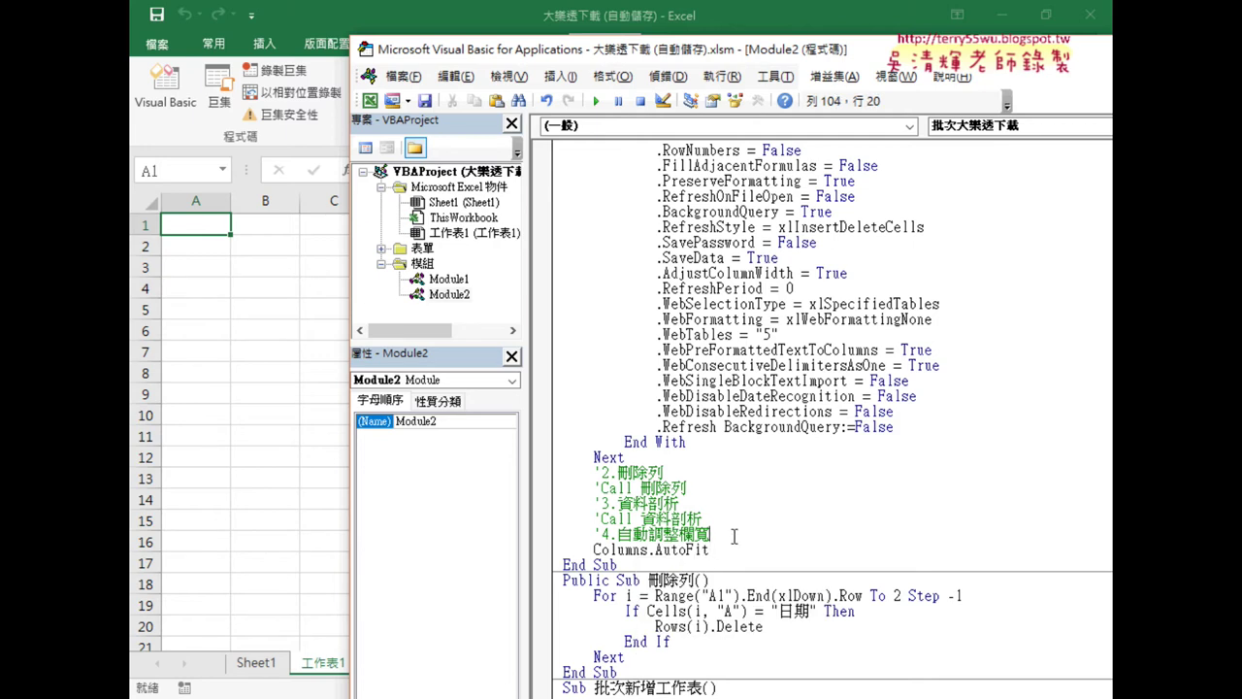
Review the column-width comment and the Columns and .AutoFit parts of the line.
{"action": "left_click_drag", "start_coordinate": [718, 537], "coordinate": [594, 536]}
{"action": "left_click", "coordinate": [713, 549]}
{"action": "left_click_drag", "start_coordinate": [715, 549], "coordinate": [595, 551]}
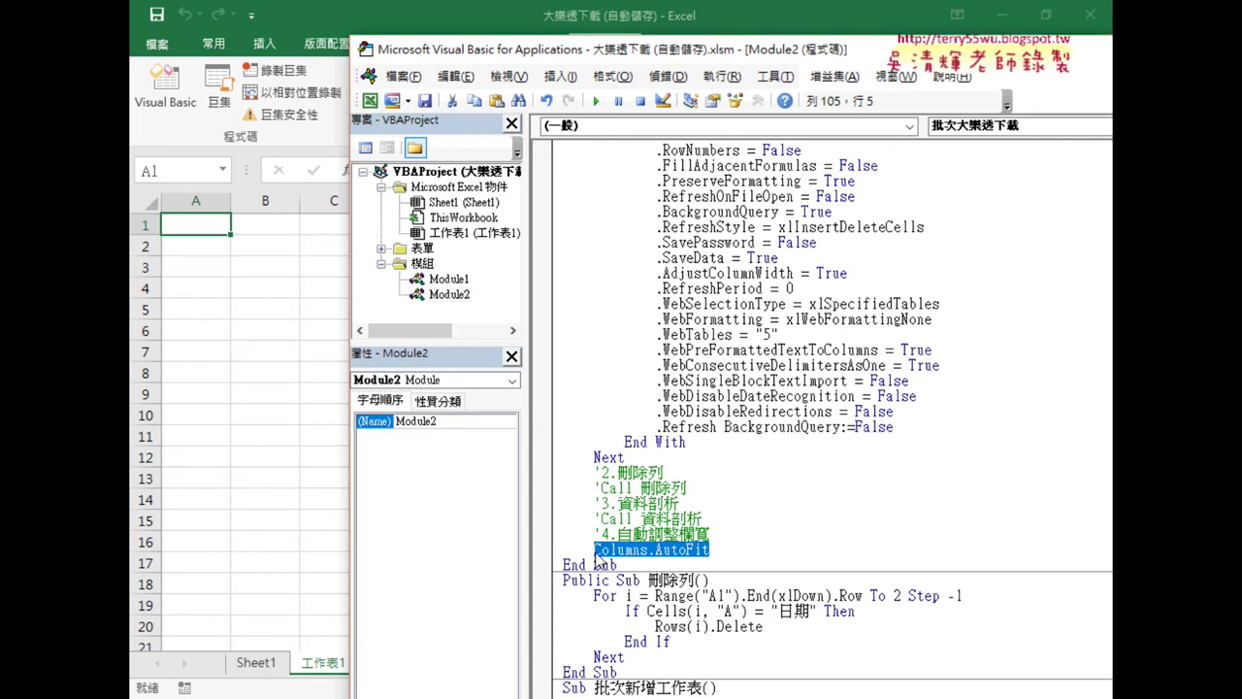
{"action": "left_click_drag", "start_coordinate": [648, 549], "coordinate": [595, 550]}
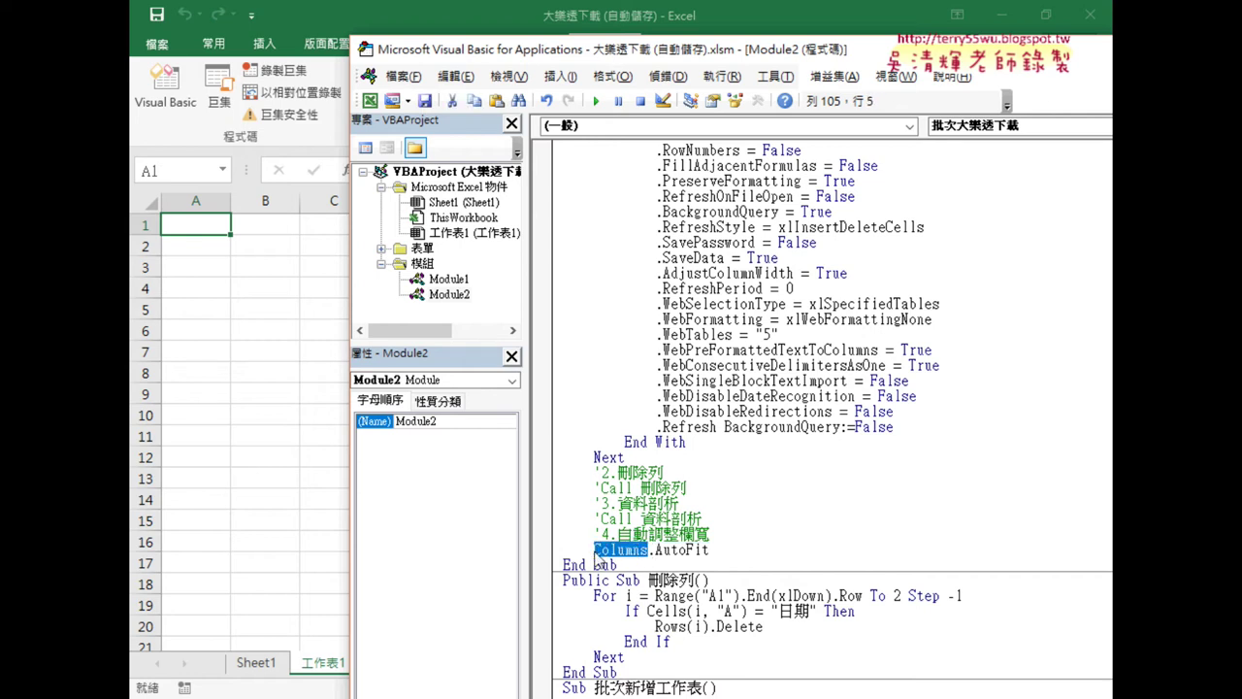
{"action": "left_click_drag", "start_coordinate": [713, 549], "coordinate": [648, 549]}
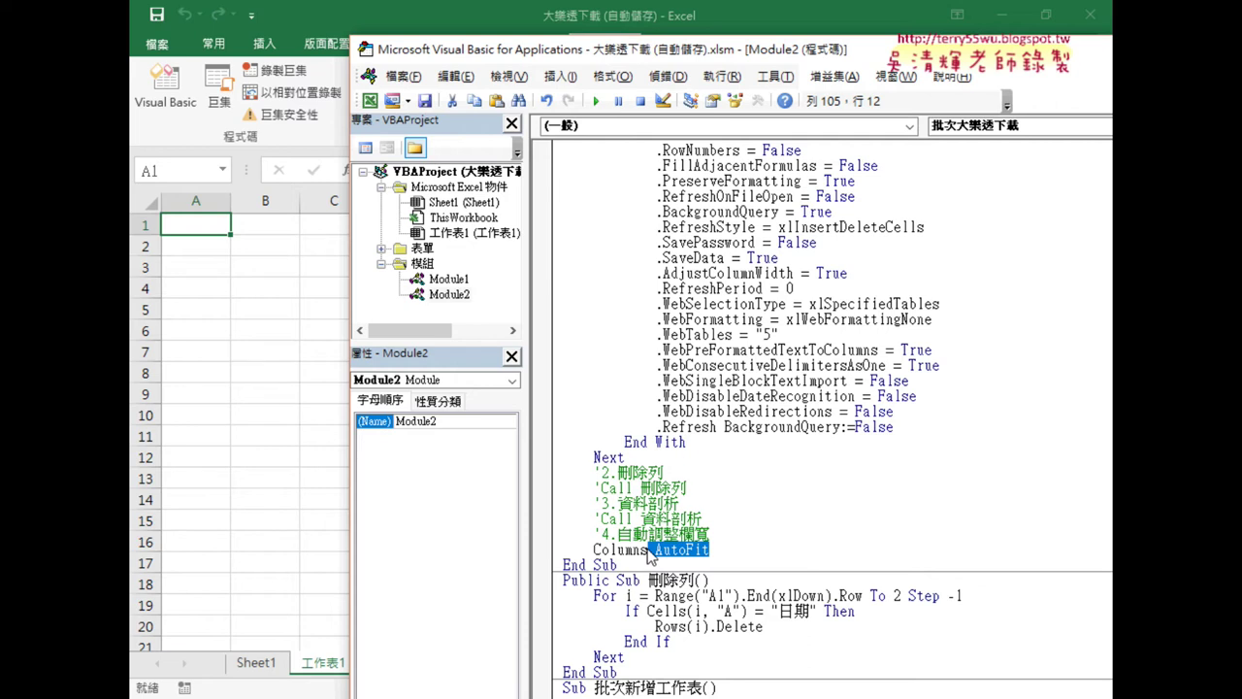
Step the batch download macro with F8 through the empty-sheet check to the web query creation.
{"action": "scroll", "coordinate": [788, 340], "scroll_direction": "up", "scroll_amount": 1}
{"action": "scroll", "coordinate": [788, 340], "scroll_direction": "up", "scroll_amount": 1}
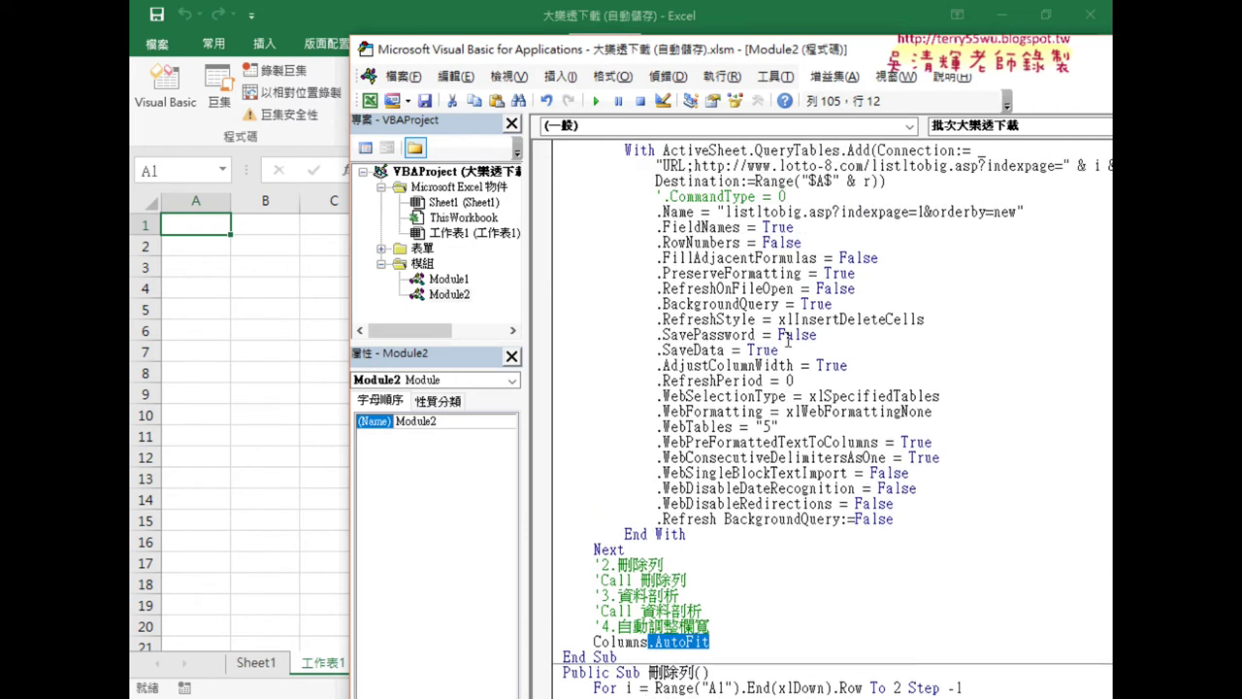
{"action": "scroll", "coordinate": [788, 339], "scroll_direction": "up", "scroll_amount": 2}
{"action": "scroll", "coordinate": [788, 342], "scroll_direction": "up", "scroll_amount": 2}
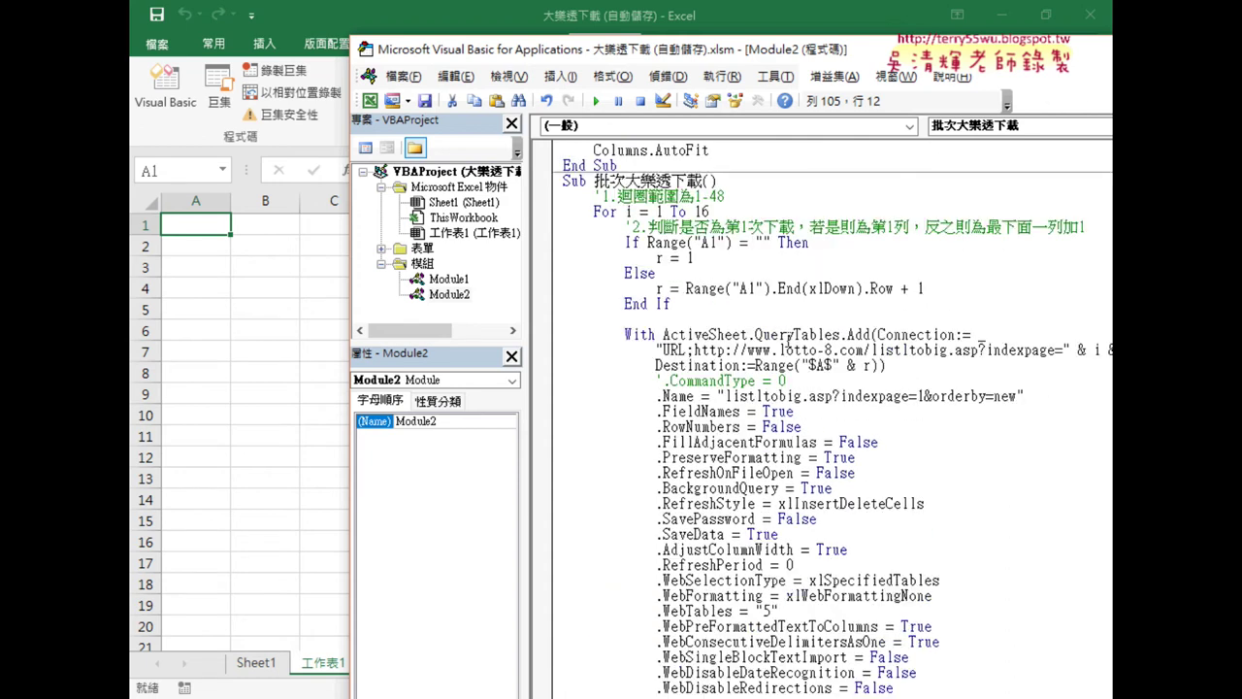
{"action": "scroll", "coordinate": [788, 338], "scroll_direction": "down", "scroll_amount": 1}
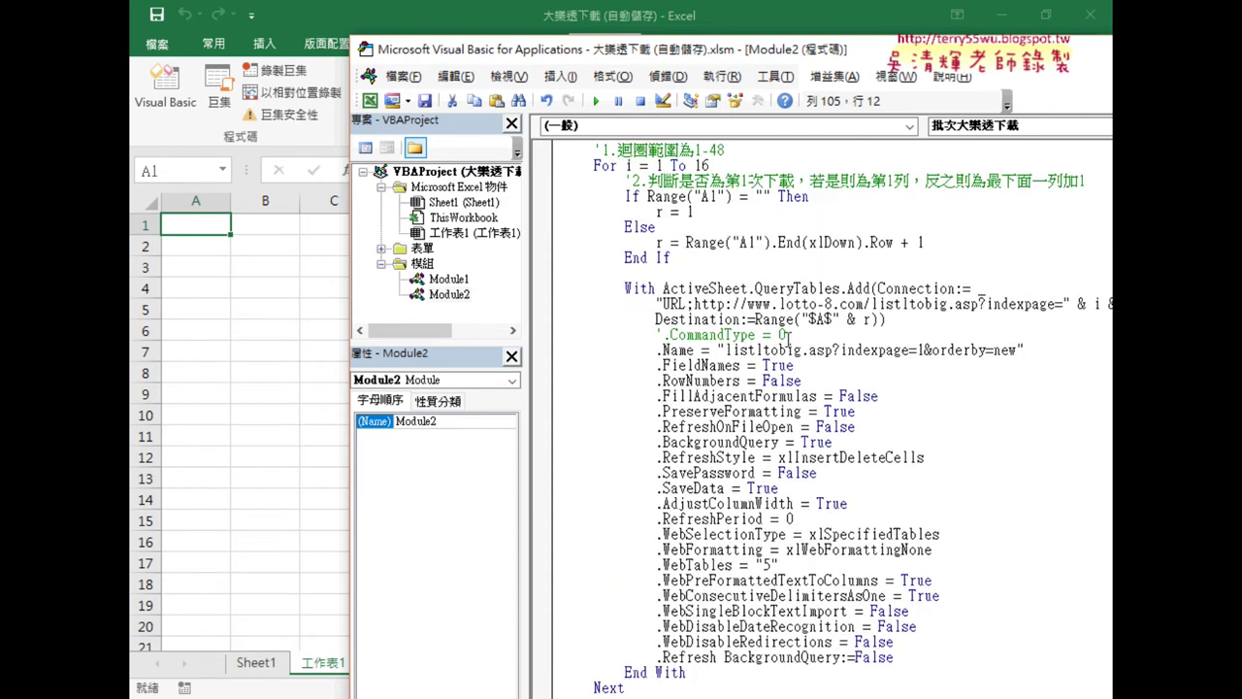
{"action": "scroll", "coordinate": [788, 340], "scroll_direction": "up", "scroll_amount": 1}
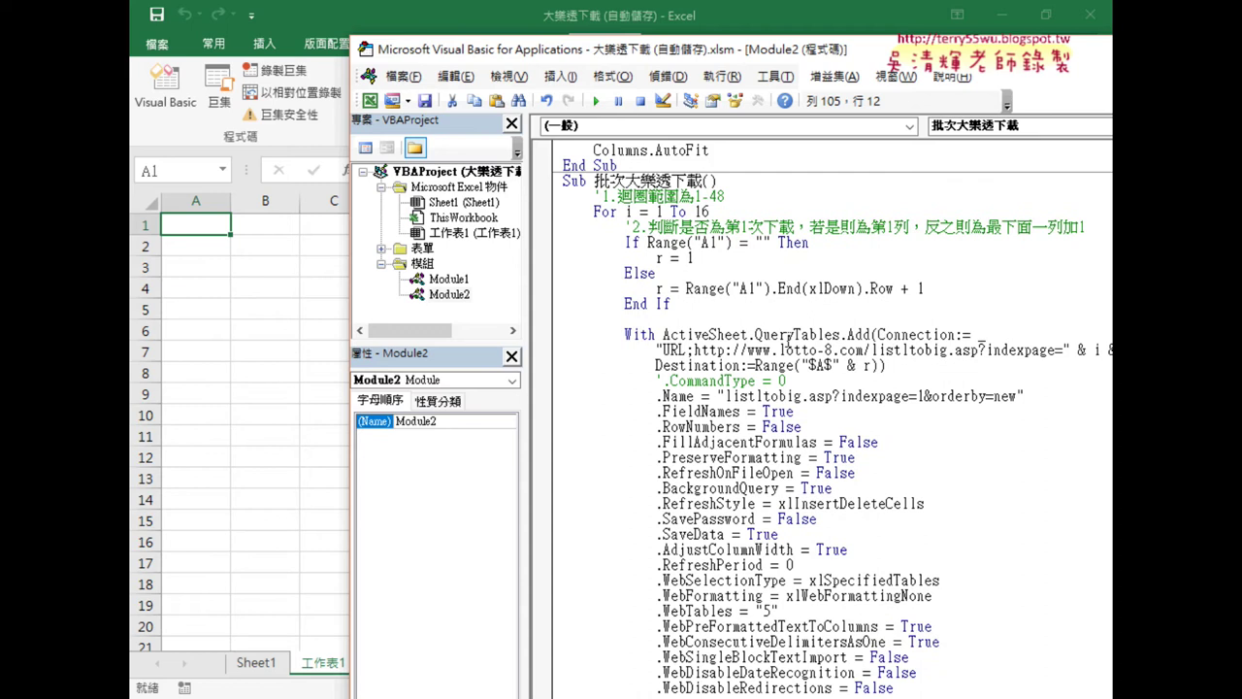
{"action": "left_click", "coordinate": [752, 307]}
{"action": "key", "text": "F8"}
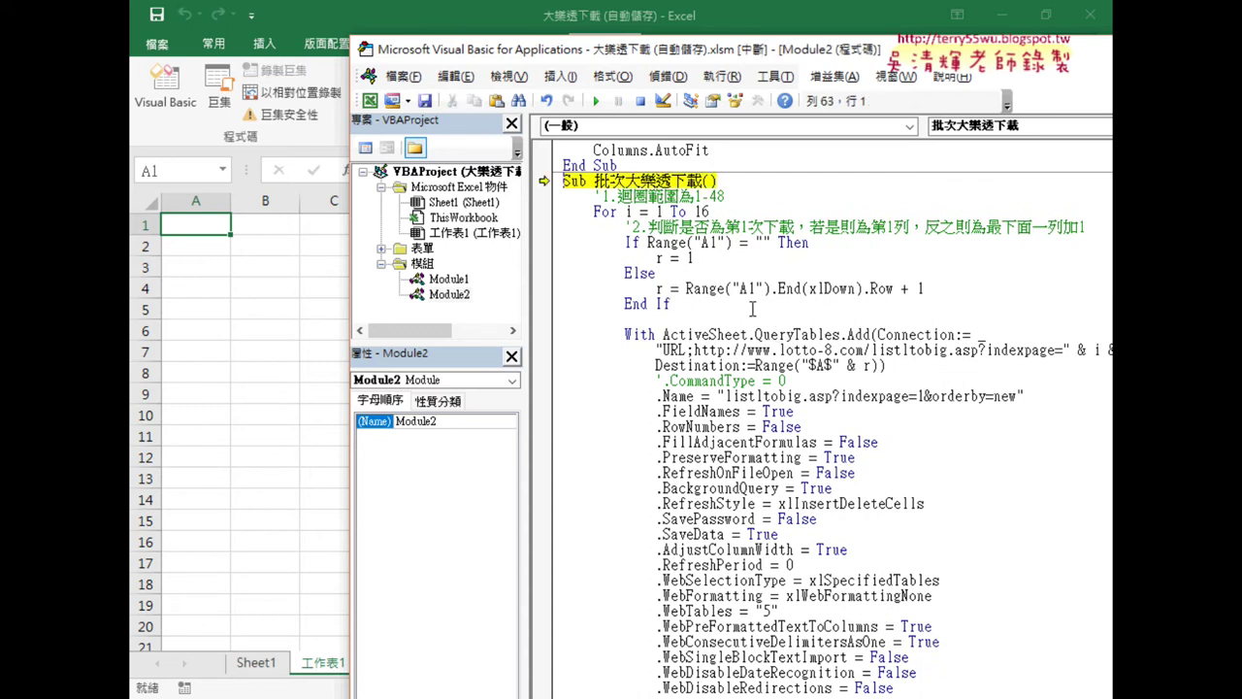
{"action": "key", "text": "F8"}
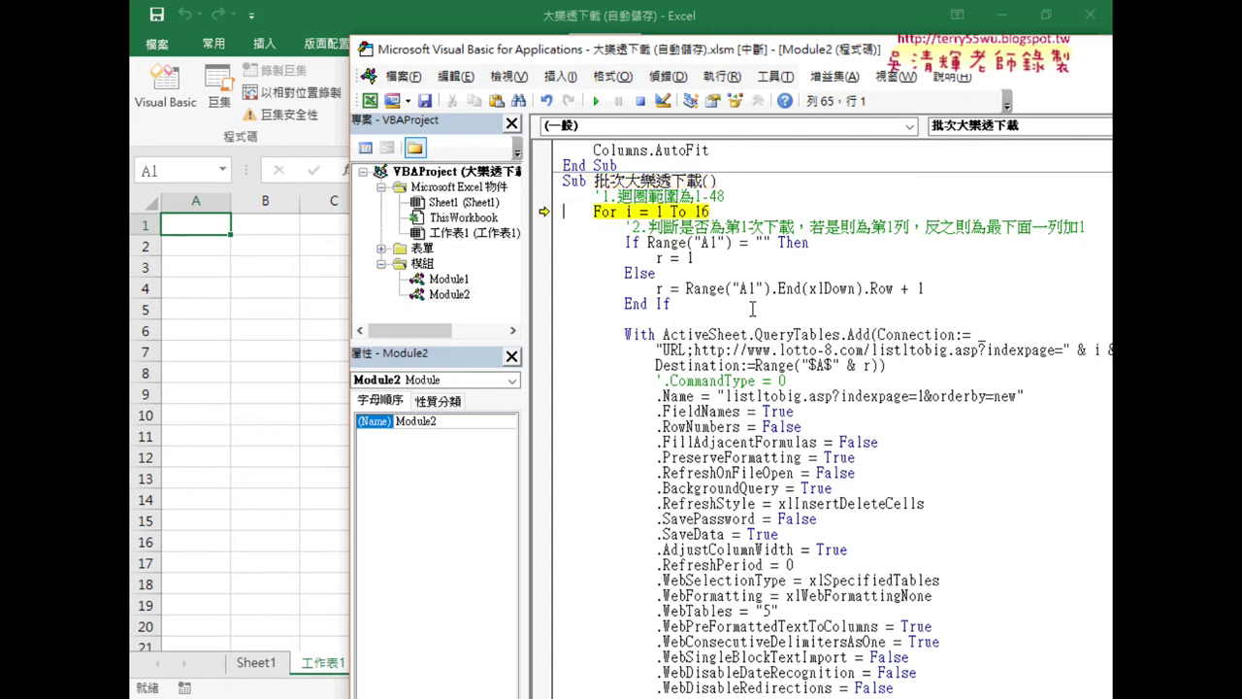
{"action": "key", "text": "F8"}
{"action": "key", "text": "F8"}
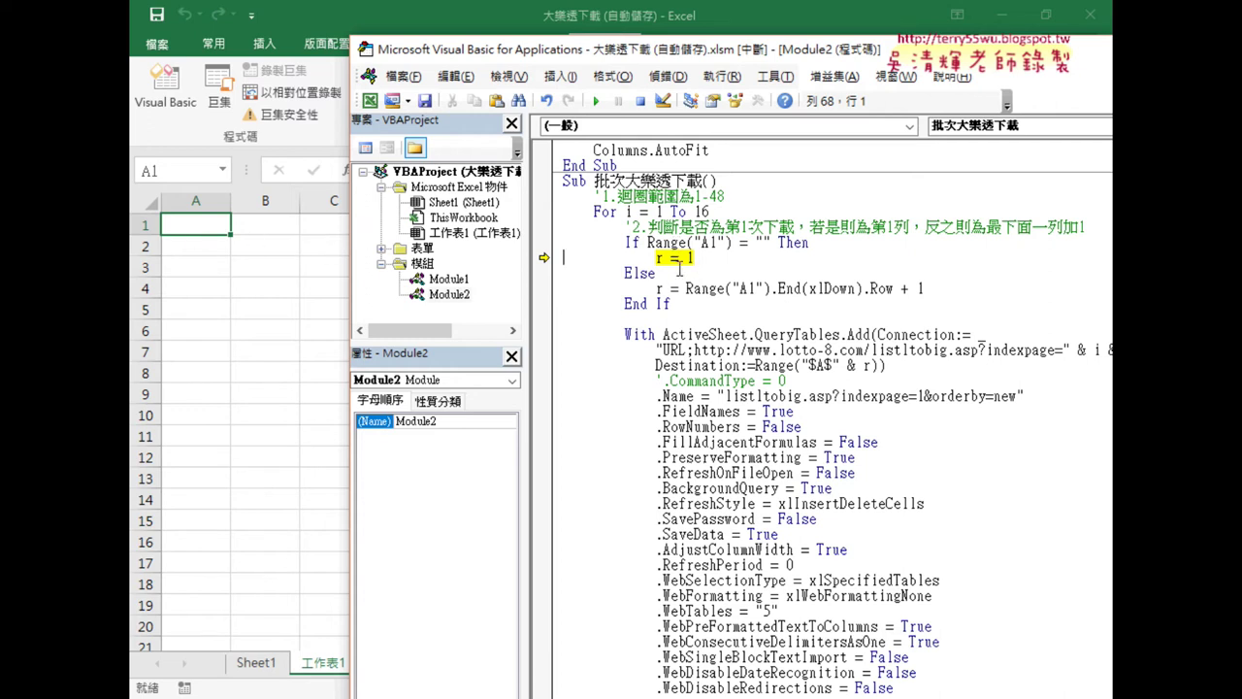
{"action": "key", "text": "F8"}
{"action": "key", "text": "F8"}
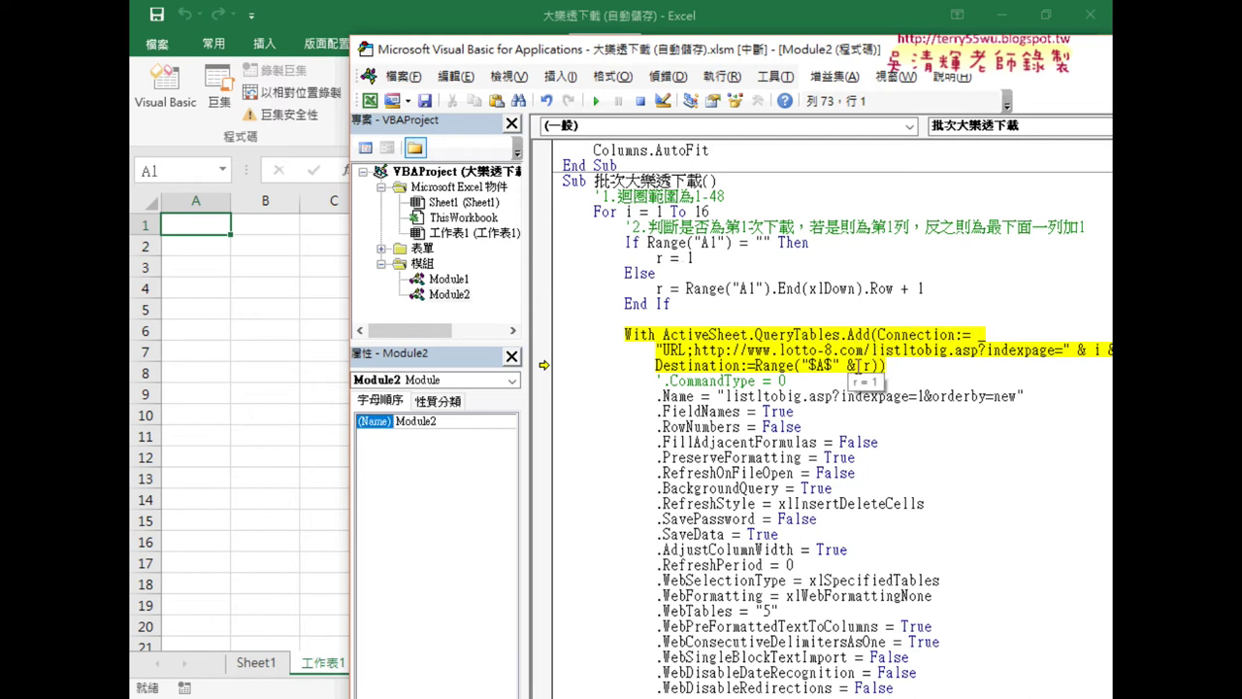
Mark the Destination range, then step through QueryTables.Add and its property lines.
{"action": "left_click", "coordinate": [872, 364]}
{"action": "left_click_drag", "start_coordinate": [884, 365], "coordinate": [658, 366]}
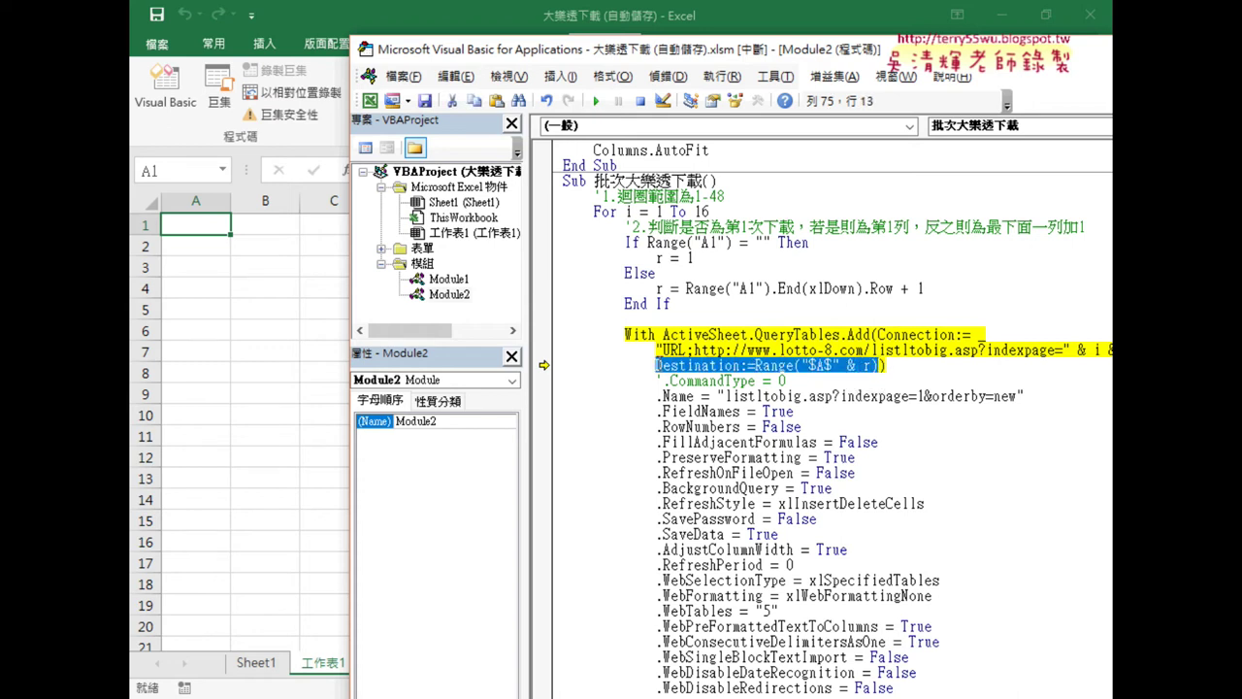
{"action": "key", "text": "F8"}
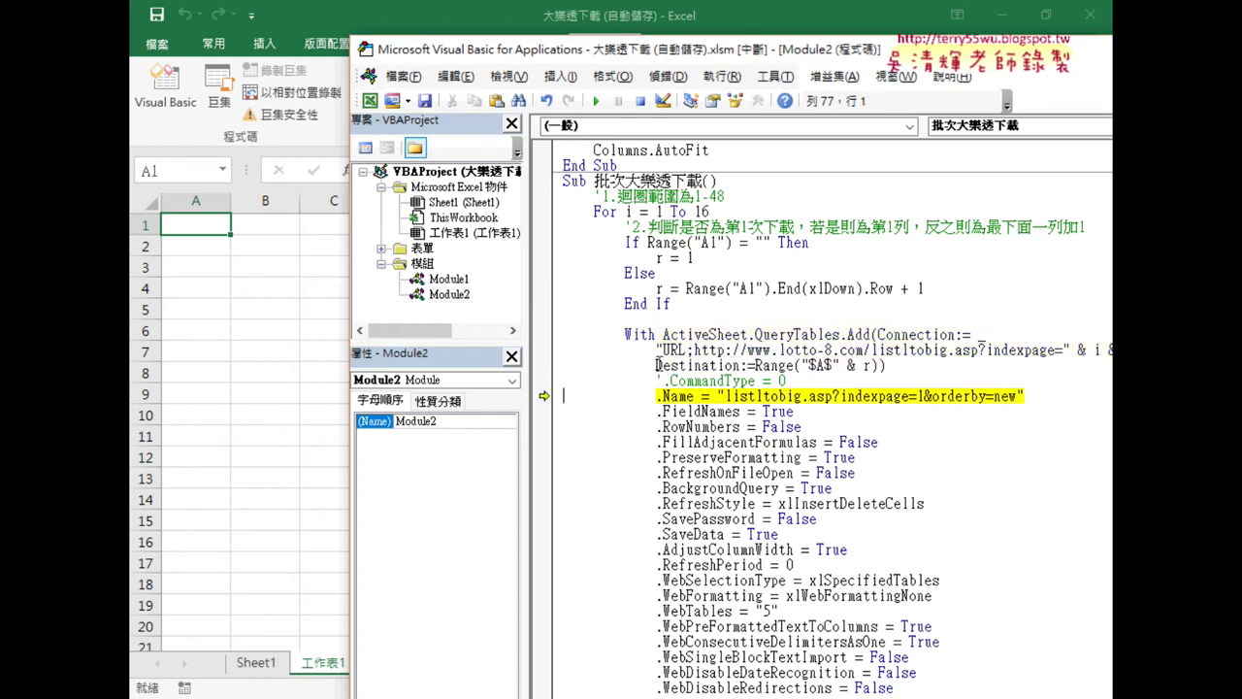
{"action": "key", "text": "F8"}
{"action": "key", "text": "F8"}
{"action": "key", "text": "F8"}
{"action": "key", "text": "F8"}
{"action": "key", "text": "F8"}
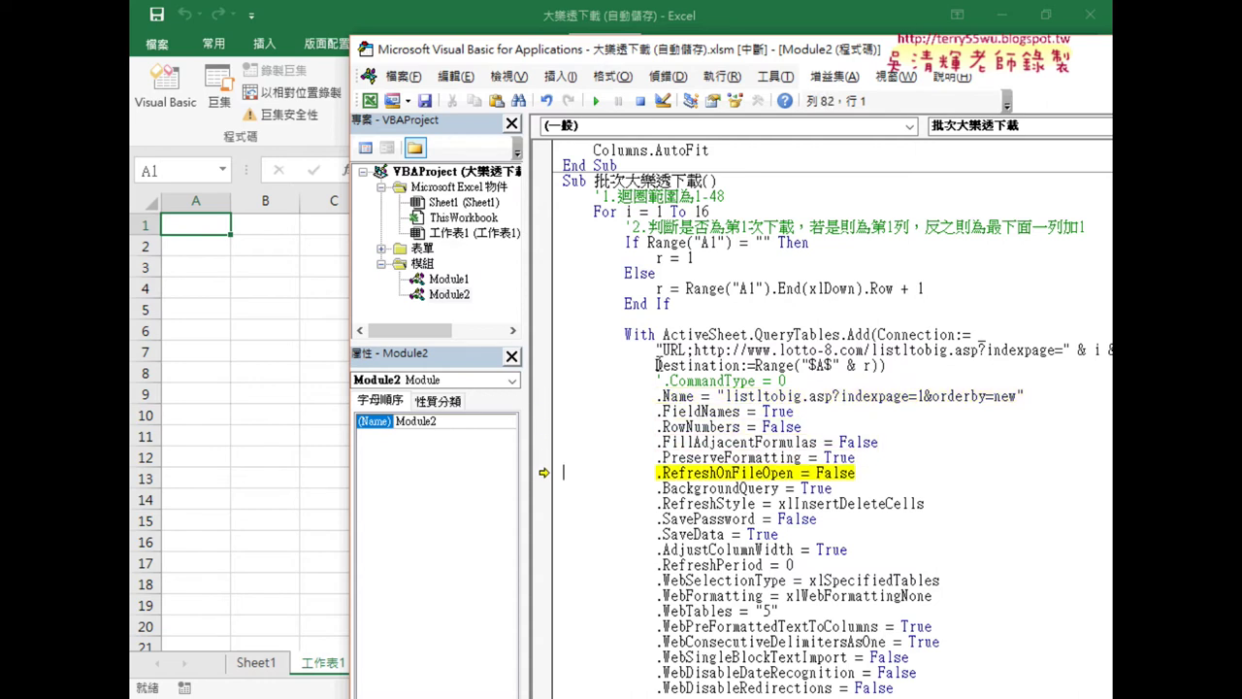
{"action": "scroll", "coordinate": [840, 363], "scroll_direction": "down", "scroll_amount": 1}
{"action": "scroll", "coordinate": [841, 363], "scroll_direction": "down", "scroll_amount": 2}
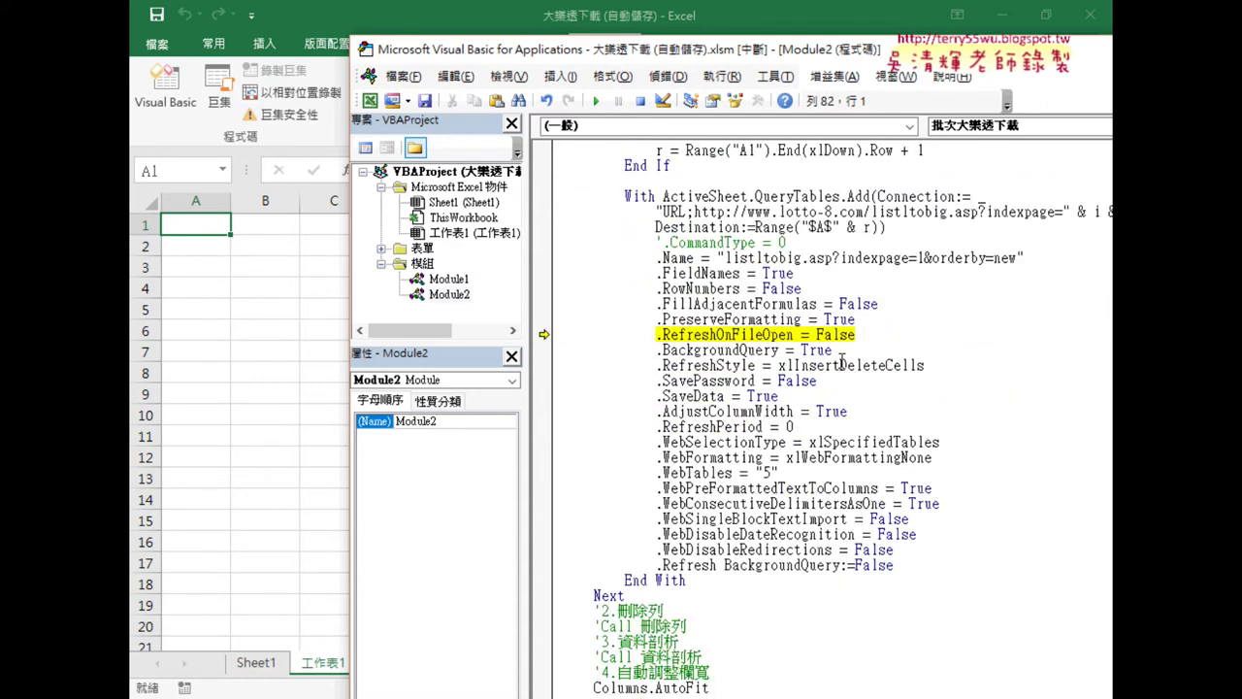
{"action": "key", "text": "F8"}
{"action": "key", "text": "F8"}
{"action": "key", "text": "F8"}
{"action": "key", "text": "F8"}
{"action": "key", "text": "F8"}
{"action": "key", "text": "F8"}
{"action": "key", "text": "F8"}
{"action": "key", "text": "F8"}
{"action": "key", "text": "F8"}
{"action": "key", "text": "F8"}
{"action": "key", "text": "F8"}
{"action": "key", "text": "F8"}
{"action": "key", "text": "F8"}
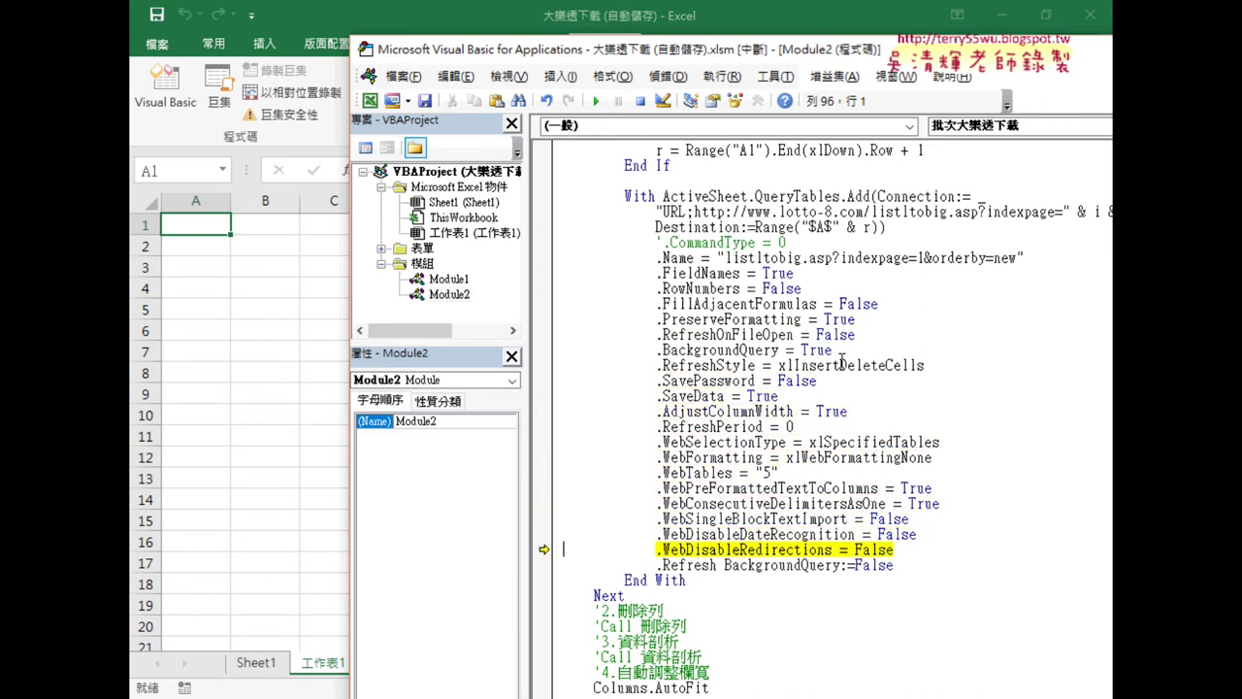
{"action": "key", "text": "F8"}
Highlight the query property block and the .Refresh call, then continue with F5.
{"action": "left_click_drag", "start_coordinate": [907, 563], "coordinate": [550, 263]}
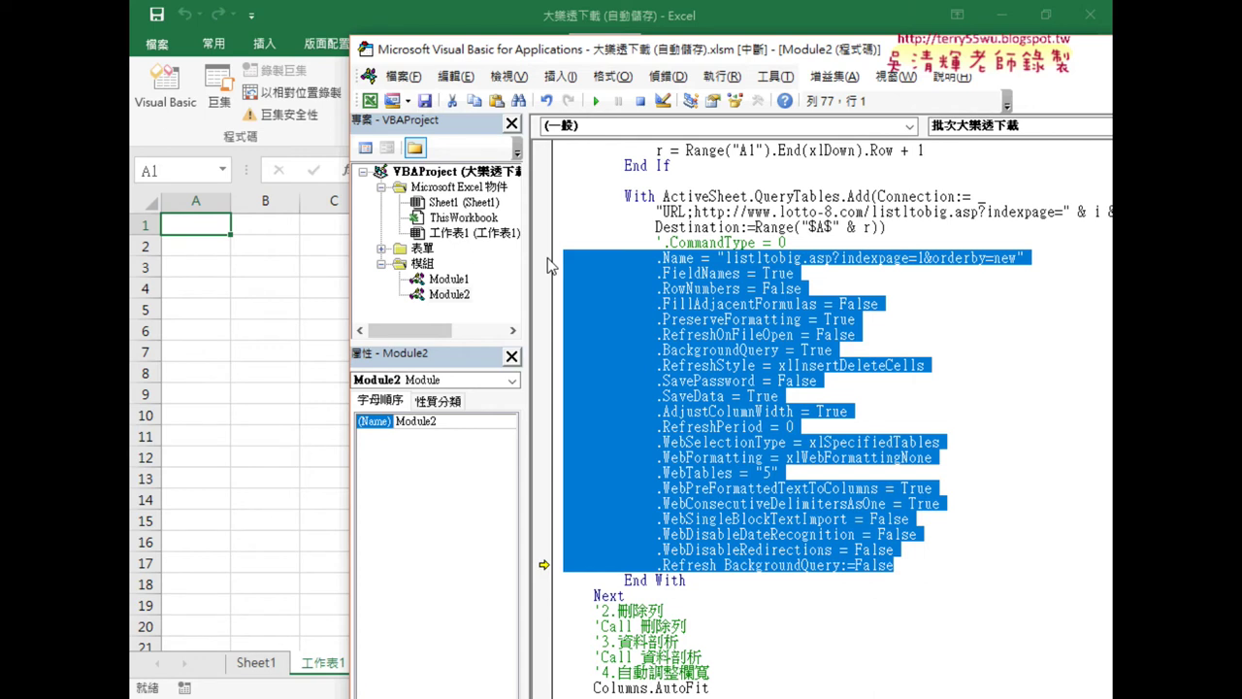
{"action": "left_click", "coordinate": [858, 418]}
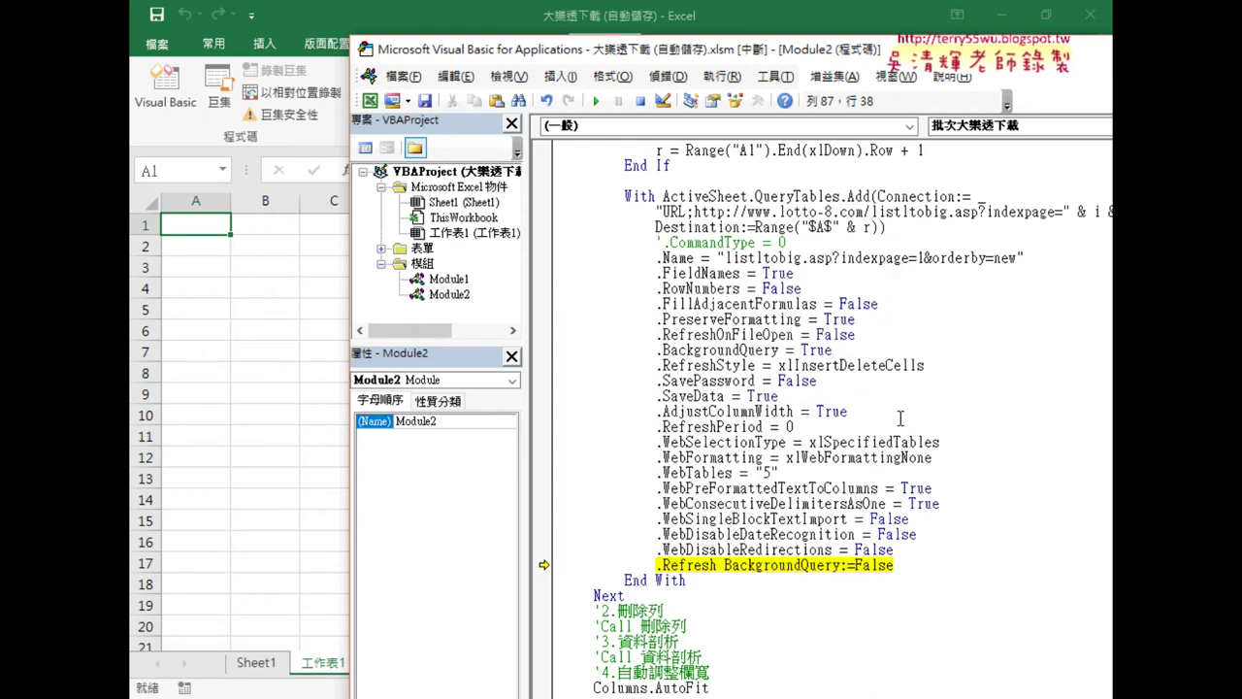
{"action": "left_click_drag", "start_coordinate": [718, 567], "coordinate": [657, 566]}
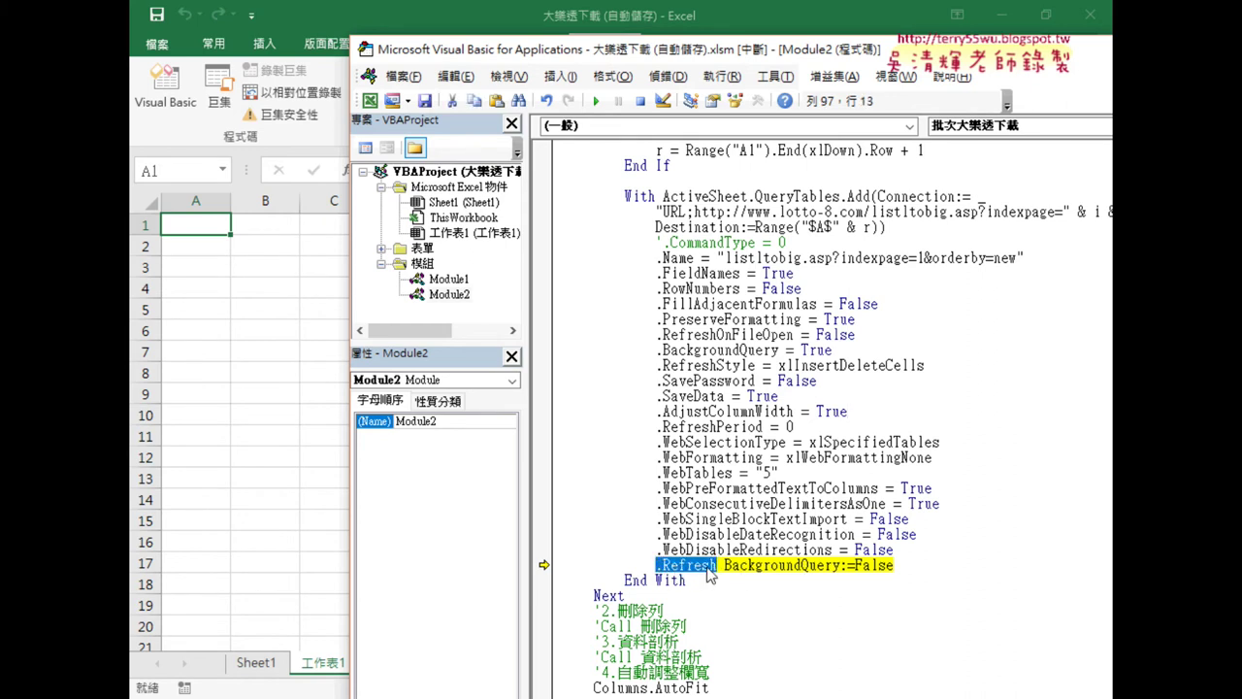
{"action": "key", "text": "F5"}
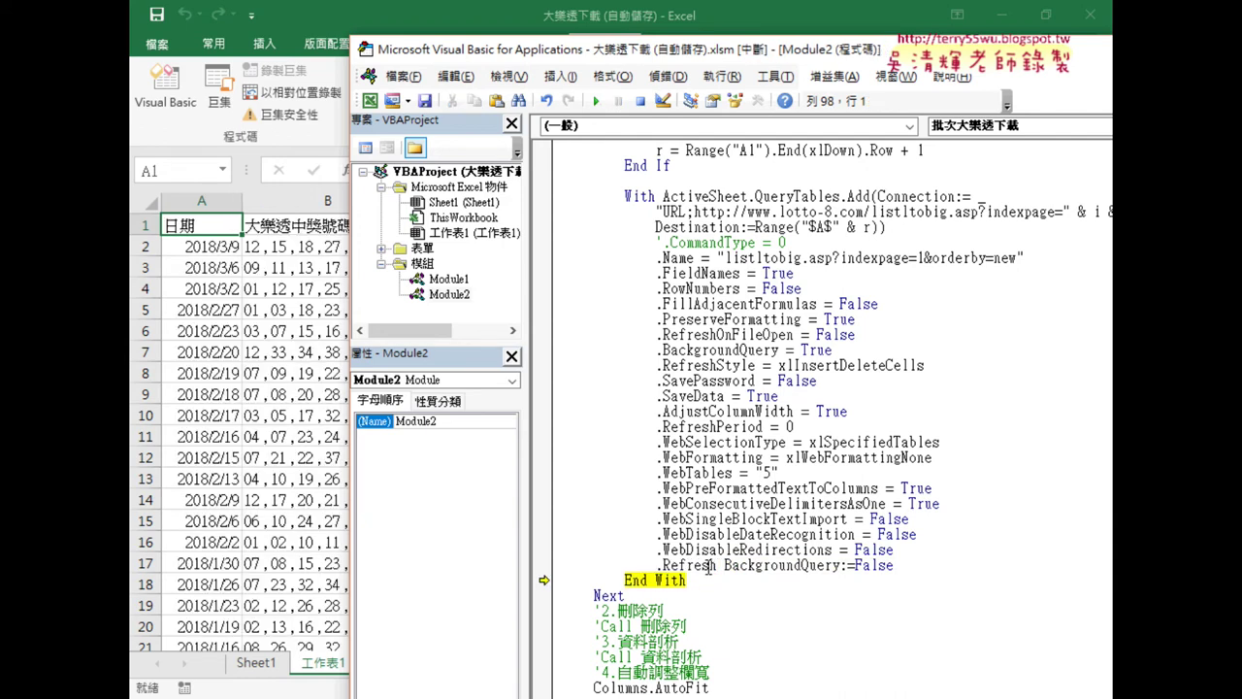
Check the worksheet: page 1's draws fill rows down to row 101 (2017/4/11).
{"action": "left_click", "coordinate": [237, 477]}
{"action": "scroll", "coordinate": [237, 480], "scroll_direction": "down", "scroll_amount": 3}
{"action": "scroll", "coordinate": [236, 480], "scroll_direction": "down", "scroll_amount": 5}
{"action": "scroll", "coordinate": [237, 479], "scroll_direction": "down", "scroll_amount": 5}
{"action": "scroll", "coordinate": [236, 480], "scroll_direction": "down", "scroll_amount": 3}
{"action": "scroll", "coordinate": [237, 479], "scroll_direction": "down", "scroll_amount": 6}
{"action": "scroll", "coordinate": [237, 479], "scroll_direction": "down", "scroll_amount": 4}
{"action": "scroll", "coordinate": [236, 480], "scroll_direction": "down", "scroll_amount": 8}
{"action": "scroll", "coordinate": [237, 479], "scroll_direction": "up", "scroll_amount": 2}
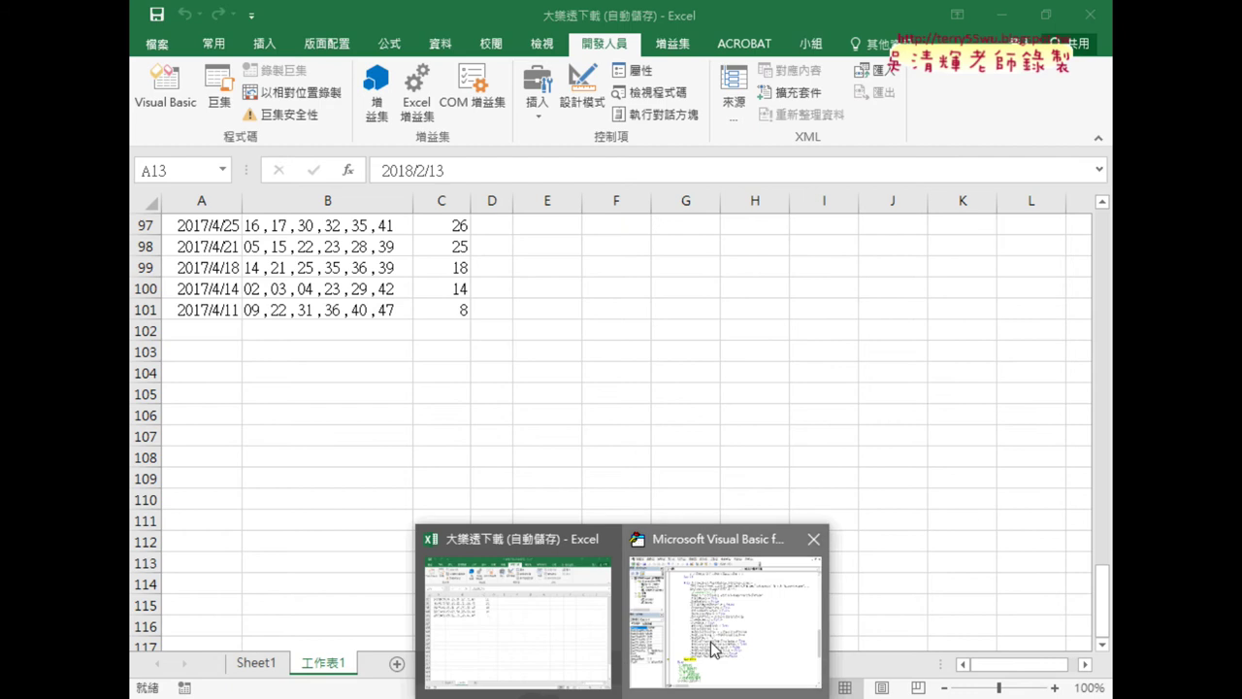
Step the macro past End With and Next, back to the If Range("A1") check.
{"action": "left_click", "coordinate": [715, 645]}
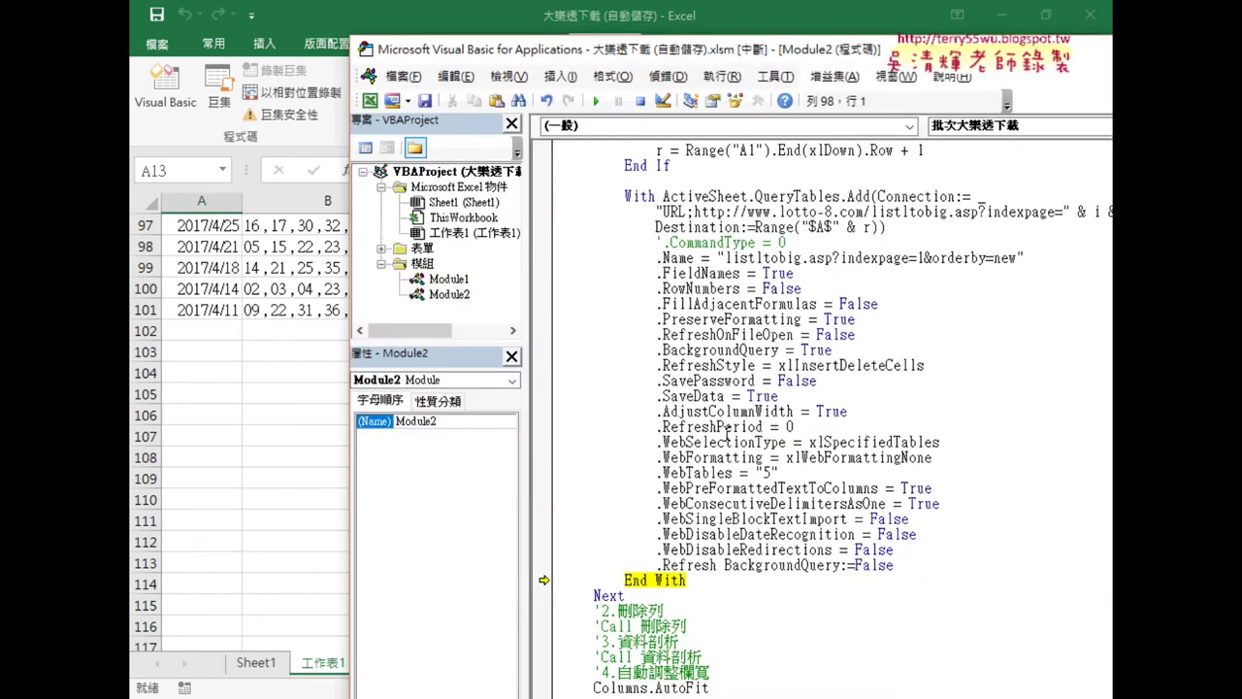
{"action": "key", "text": "F8"}
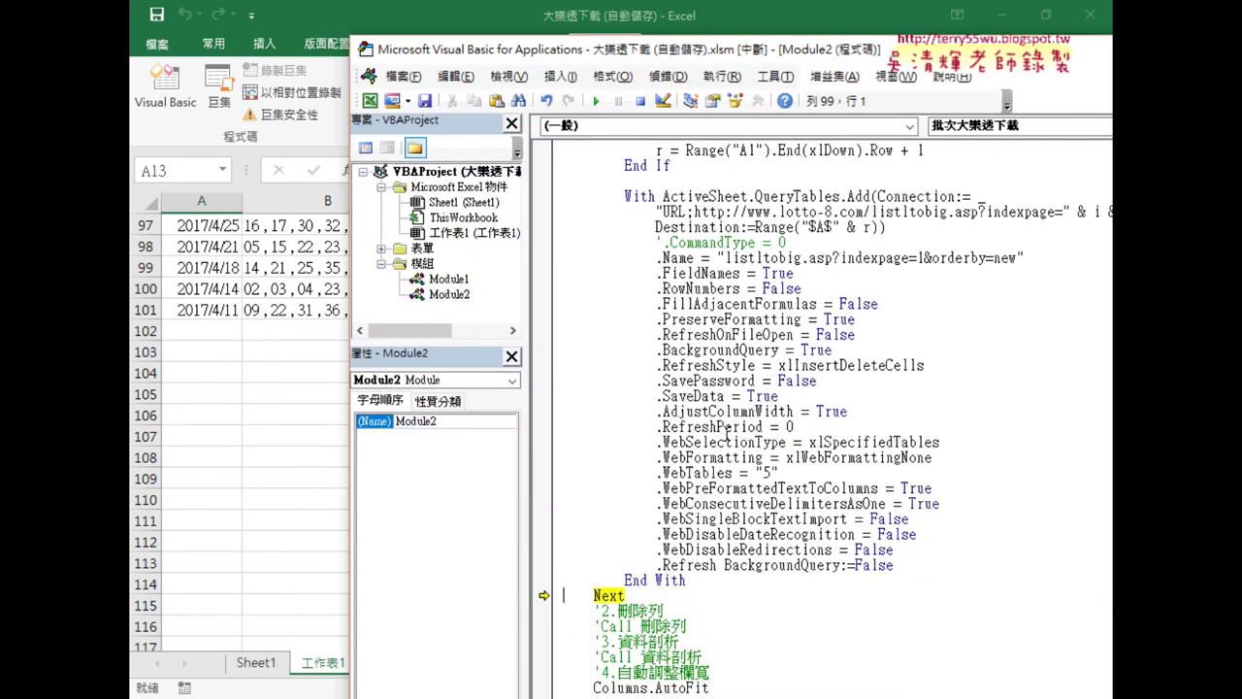
{"action": "key", "text": "F8"}
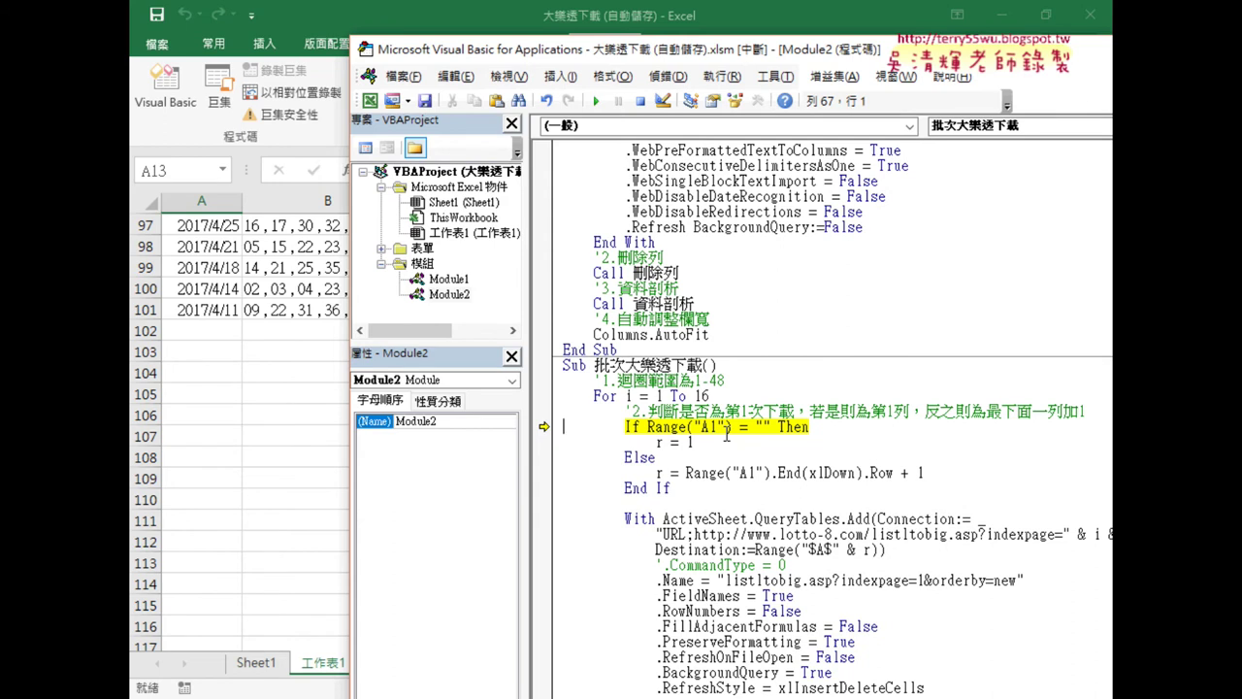
Step past the first-row check and inspect the value of the A1-empty condition.
{"action": "key", "text": "F8"}
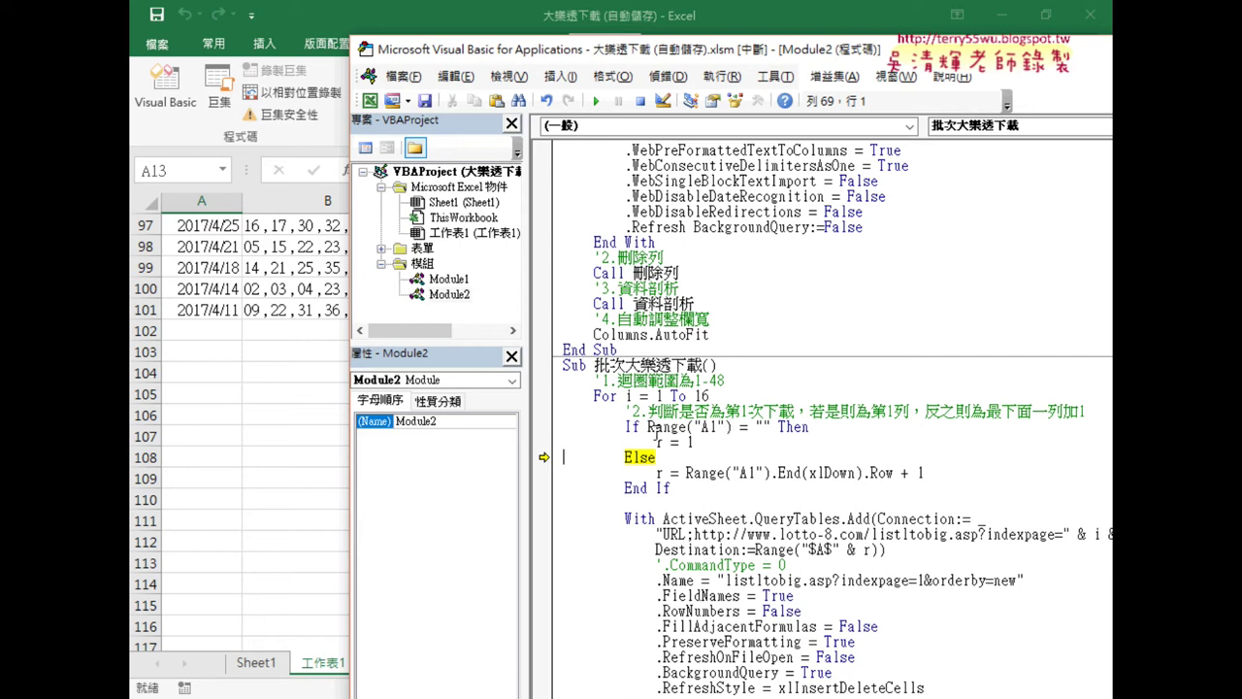
{"action": "left_click", "coordinate": [648, 427]}
{"action": "left_click_drag", "start_coordinate": [648, 427], "coordinate": [771, 427]}
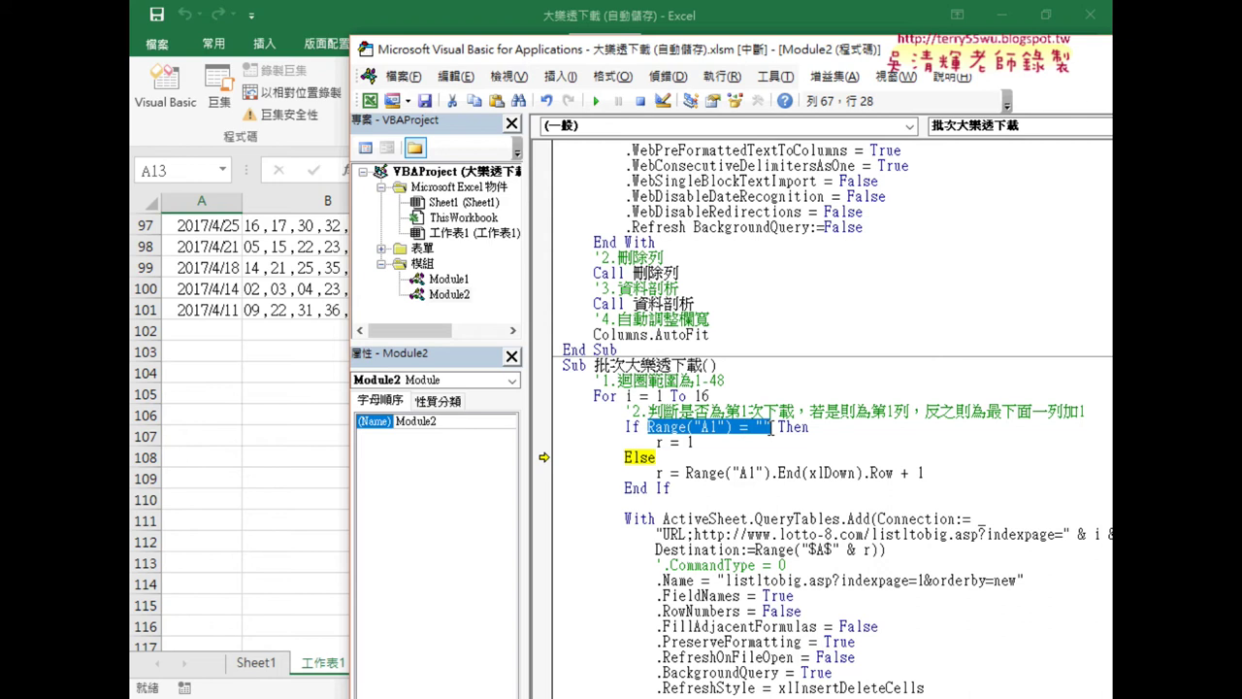
{"action": "mouse_move", "coordinate": [711, 436]}
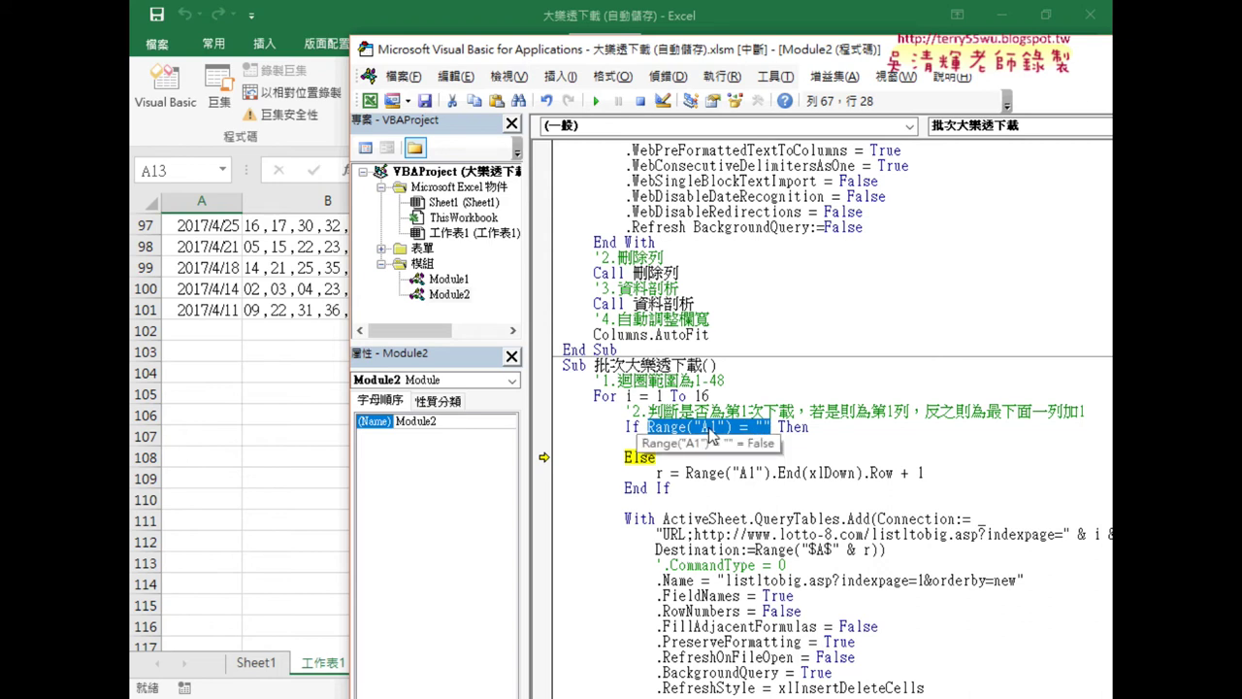
Step to the next-free-row line and inspect the query's Destination cell expression (row 102).
{"action": "key", "text": "F8"}
{"action": "key", "text": "F8"}
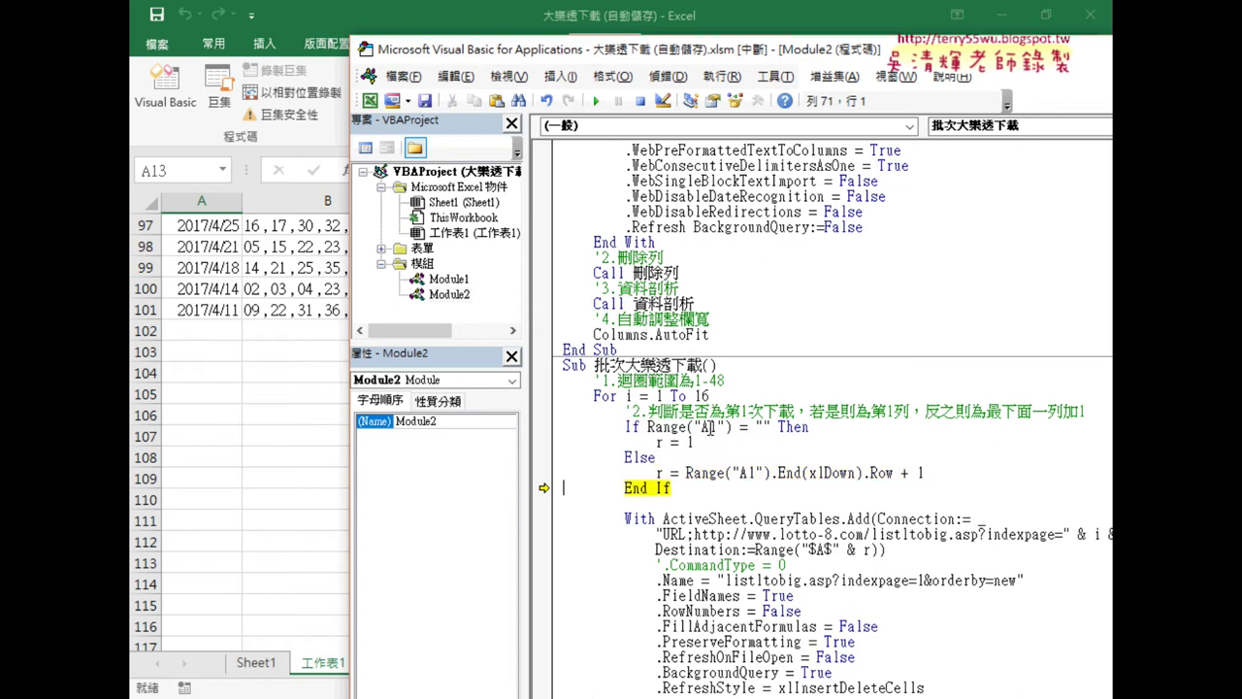
{"action": "mouse_move", "coordinate": [658, 473]}
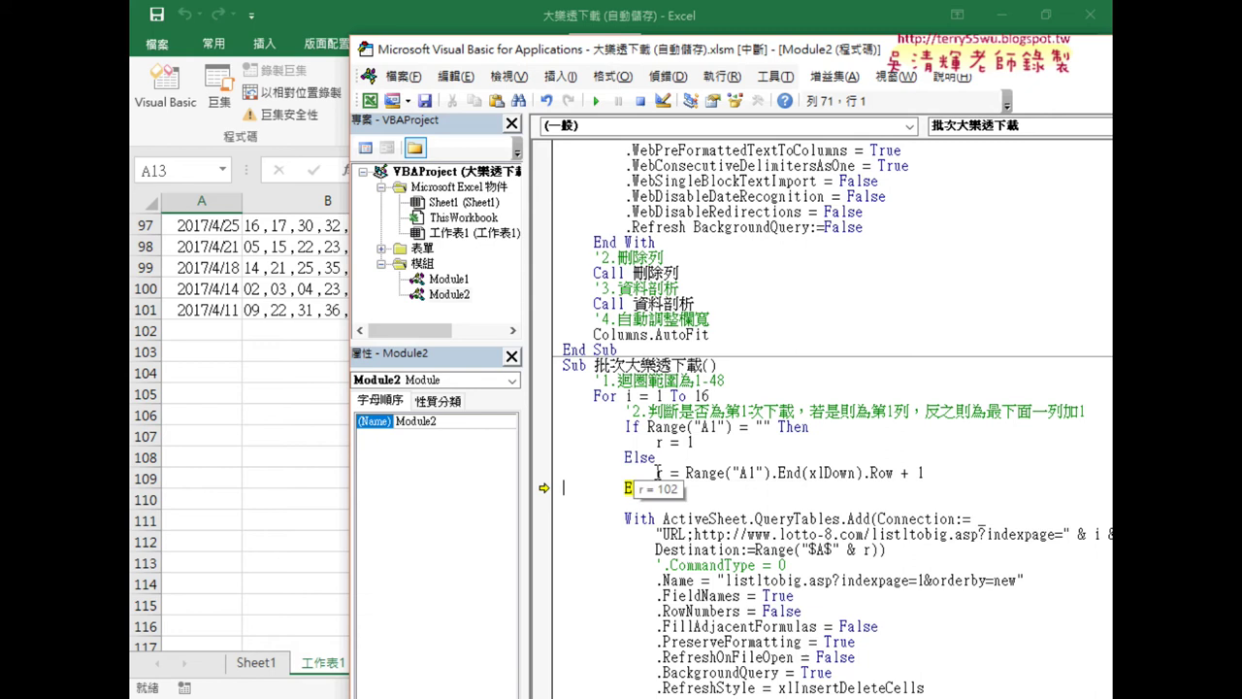
{"action": "left_click_drag", "start_coordinate": [656, 549], "coordinate": [795, 549]}
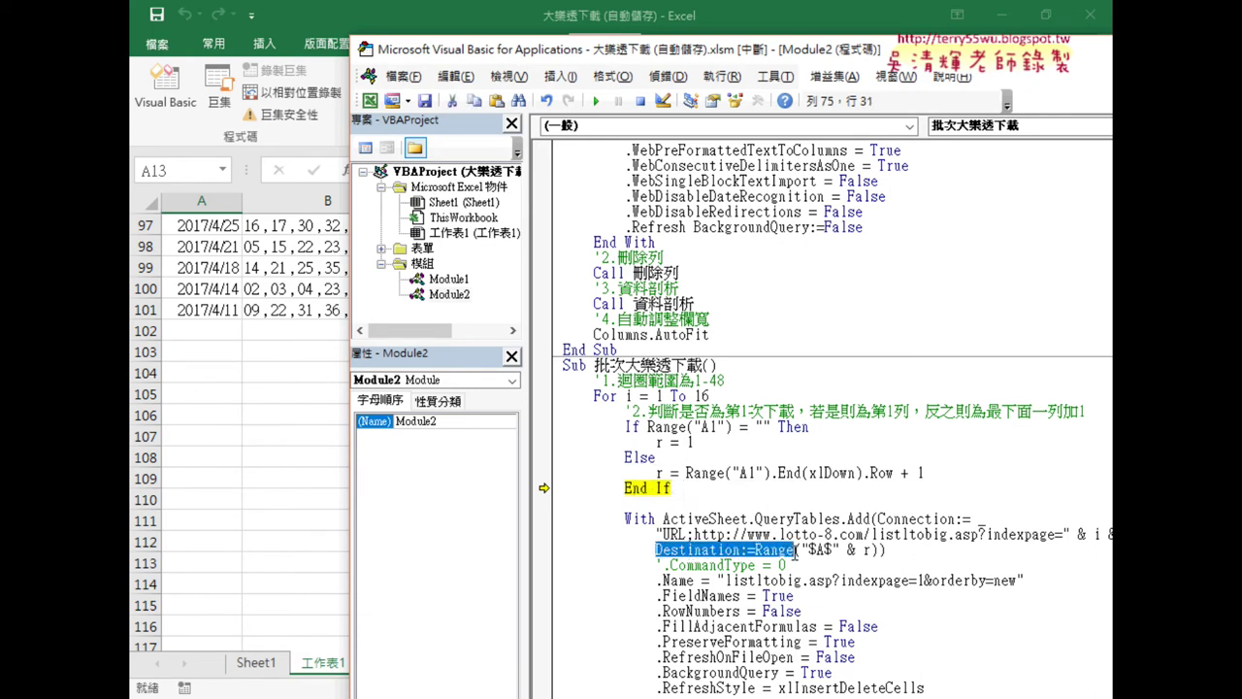
{"action": "mouse_move", "coordinate": [873, 551]}
{"action": "left_click_drag", "start_coordinate": [873, 550], "coordinate": [801, 550]}
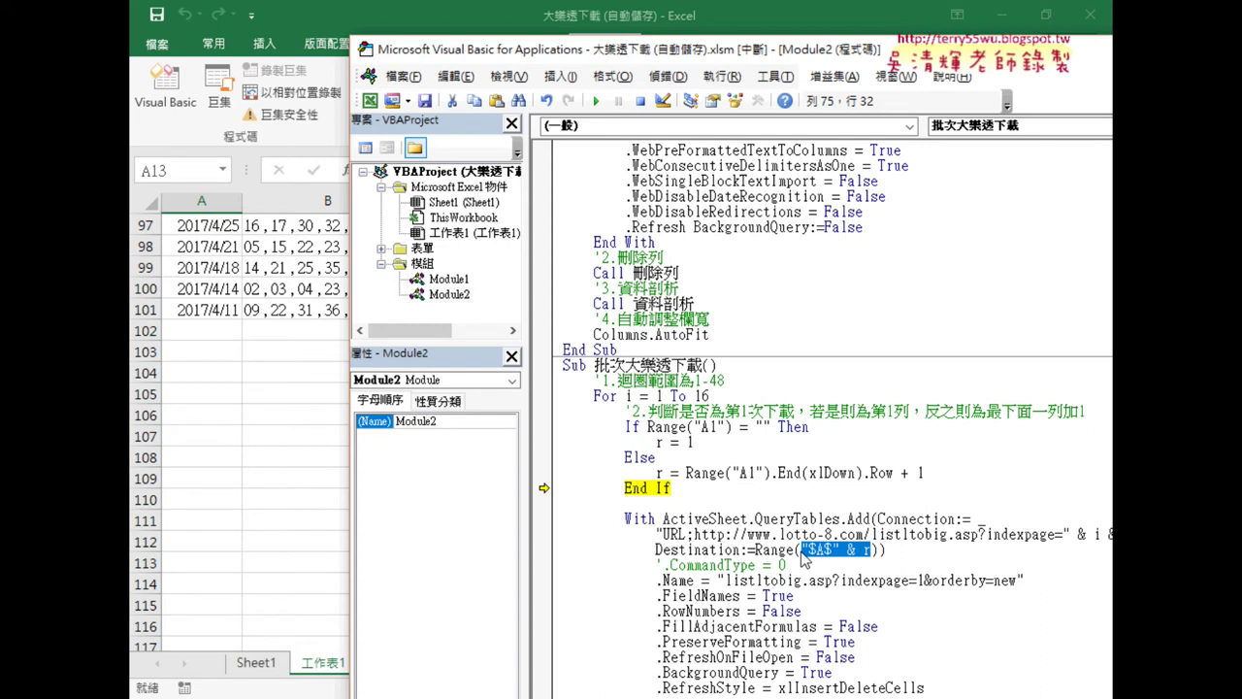
Step into the QueryTables.Add block to import page 2 below row 101.
{"action": "key", "text": "F8"}
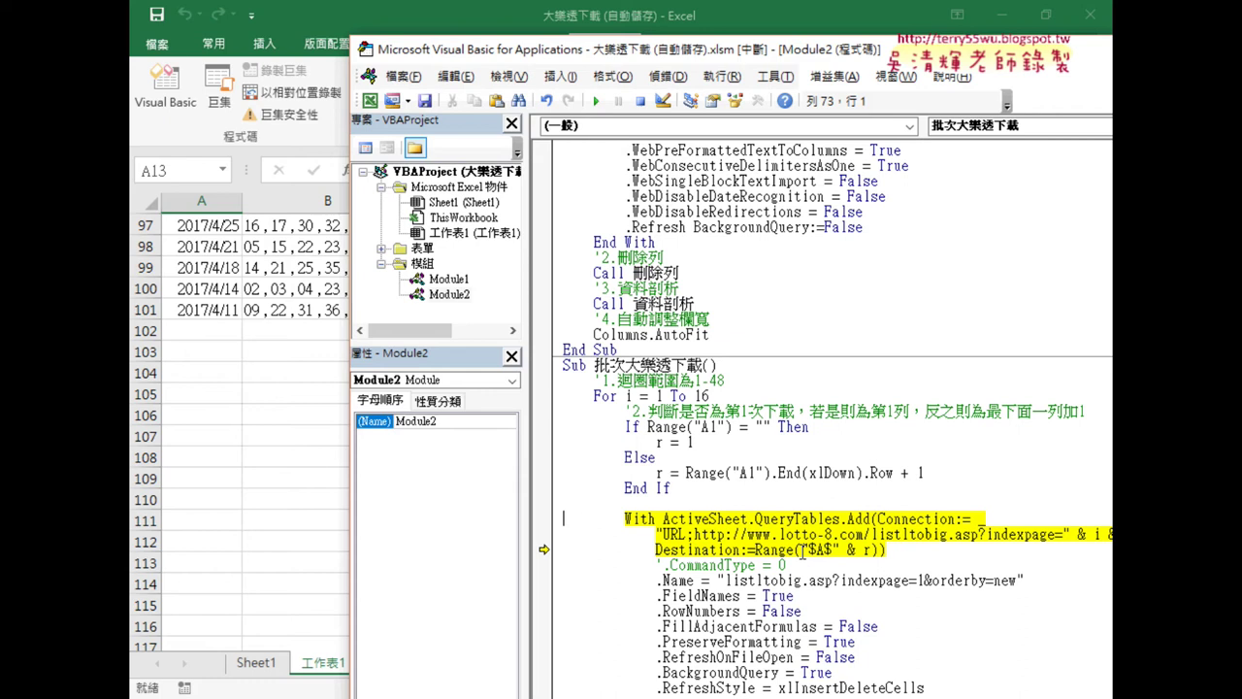
{"action": "mouse_move", "coordinate": [1097, 533]}
{"action": "key", "text": "F8"}
{"action": "key", "text": "F8"}
{"action": "key", "text": "F8"}
{"action": "key", "text": "F8"}
{"action": "key", "text": "F8"}
{"action": "key", "text": "F8"}
{"action": "key", "text": "F8"}
{"action": "key", "text": "F8"}
{"action": "key", "text": "F8"}
{"action": "key", "text": "F8"}
{"action": "key", "text": "F8"}
{"action": "key", "text": "F8"}
{"action": "key", "text": "F8"}
{"action": "key", "text": "F8"}
{"action": "key", "text": "F8"}
{"action": "key", "text": "F8"}
{"action": "key", "text": "F8"}
{"action": "key", "text": "F8"}
{"action": "key", "text": "F8"}
{"action": "key", "text": "F8"}
{"action": "key", "text": "F8"}
{"action": "key", "text": "F8"}
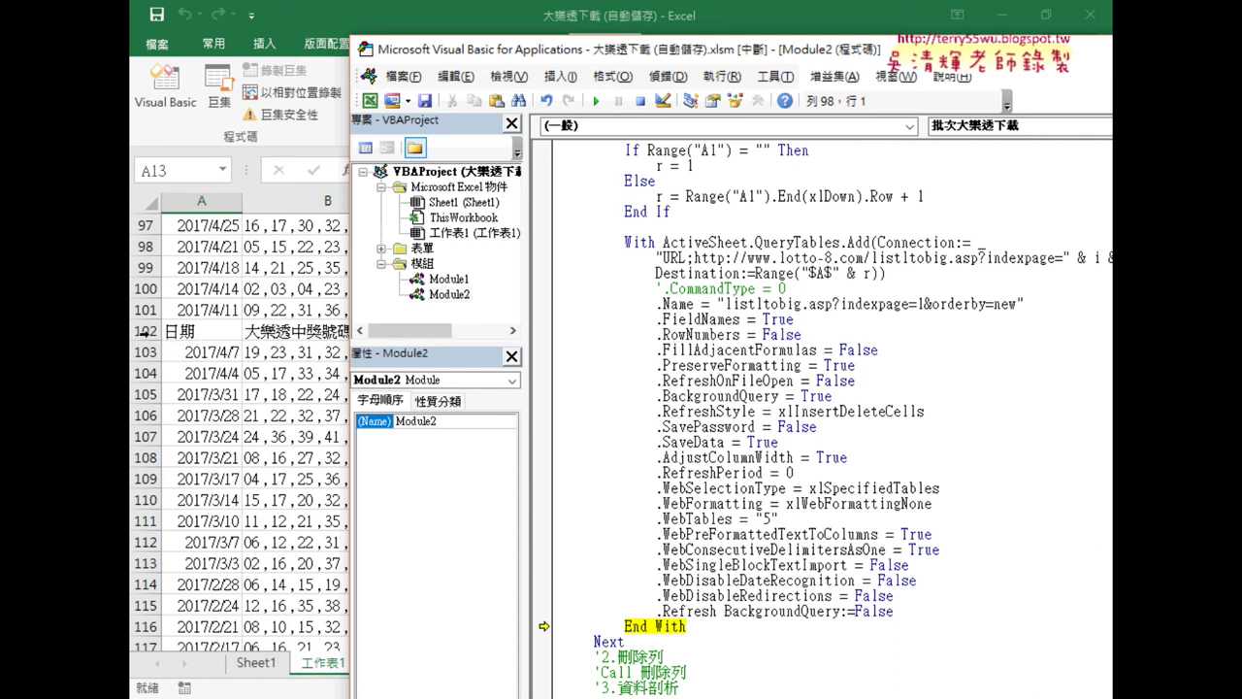
Set a breakpoint on Columns.AutoFit and continue the macro to download the remaining pages.
{"action": "scroll", "coordinate": [595, 462], "scroll_direction": "down", "scroll_amount": 4}
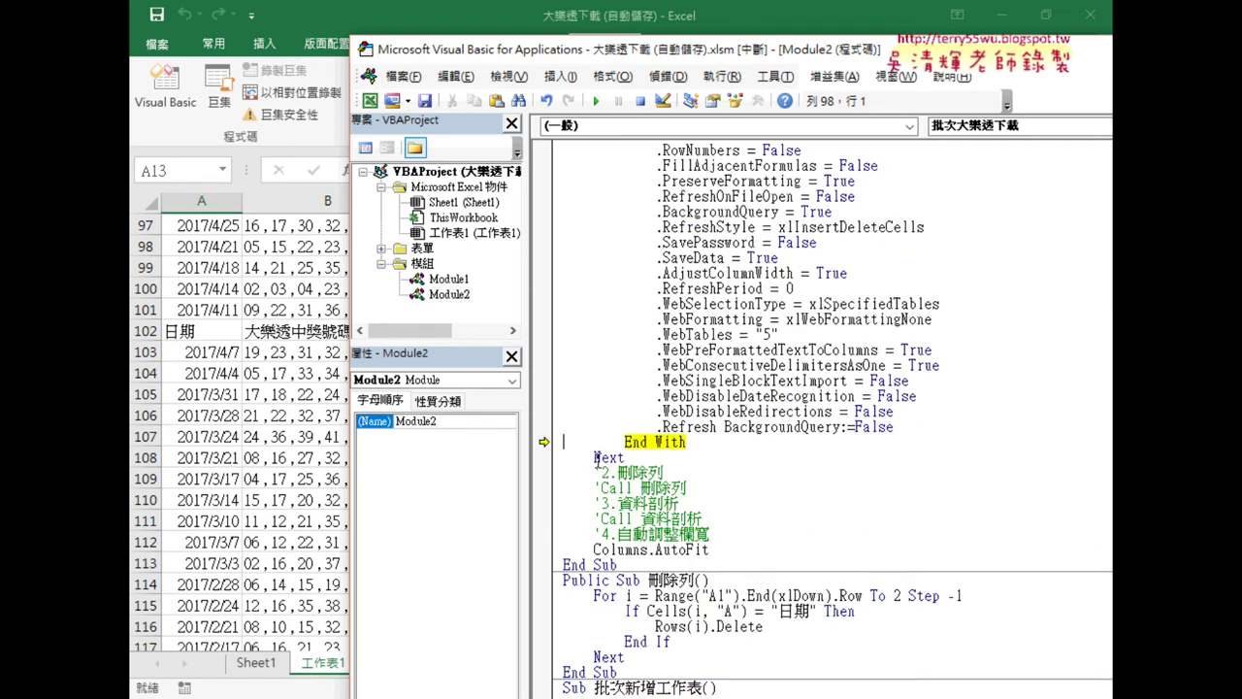
{"action": "scroll", "coordinate": [617, 457], "scroll_direction": "down", "scroll_amount": 1}
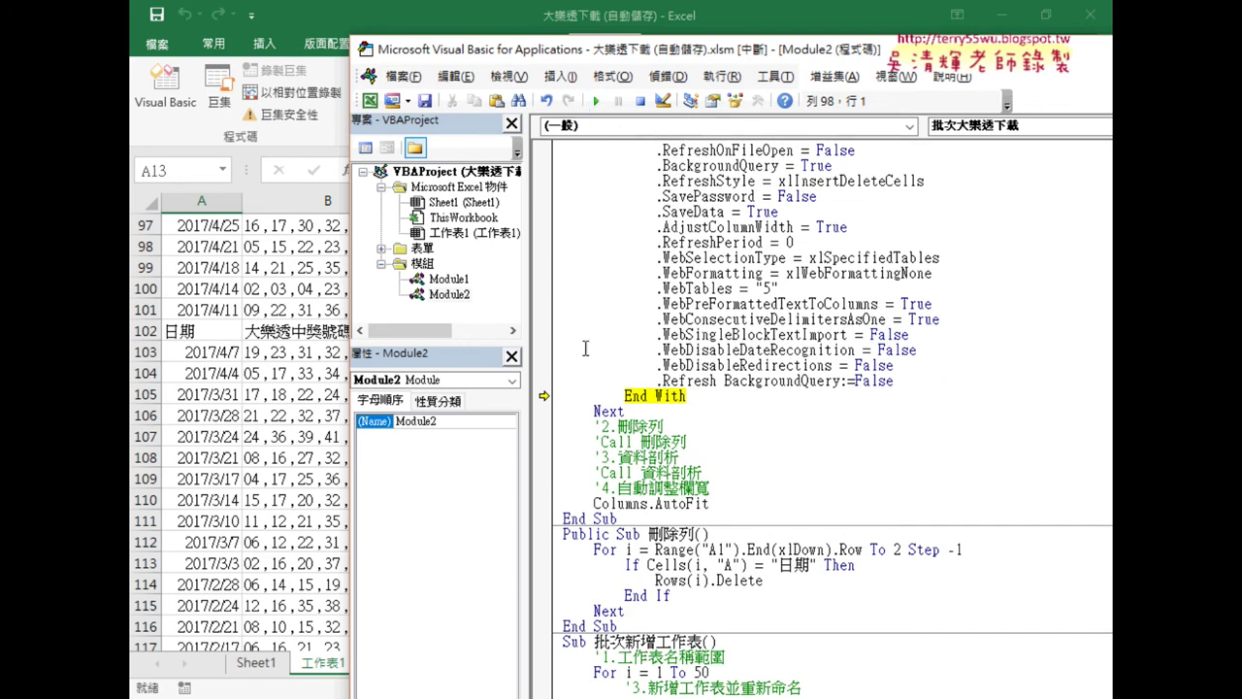
{"action": "left_click", "coordinate": [543, 502]}
{"action": "left_click", "coordinate": [596, 100]}
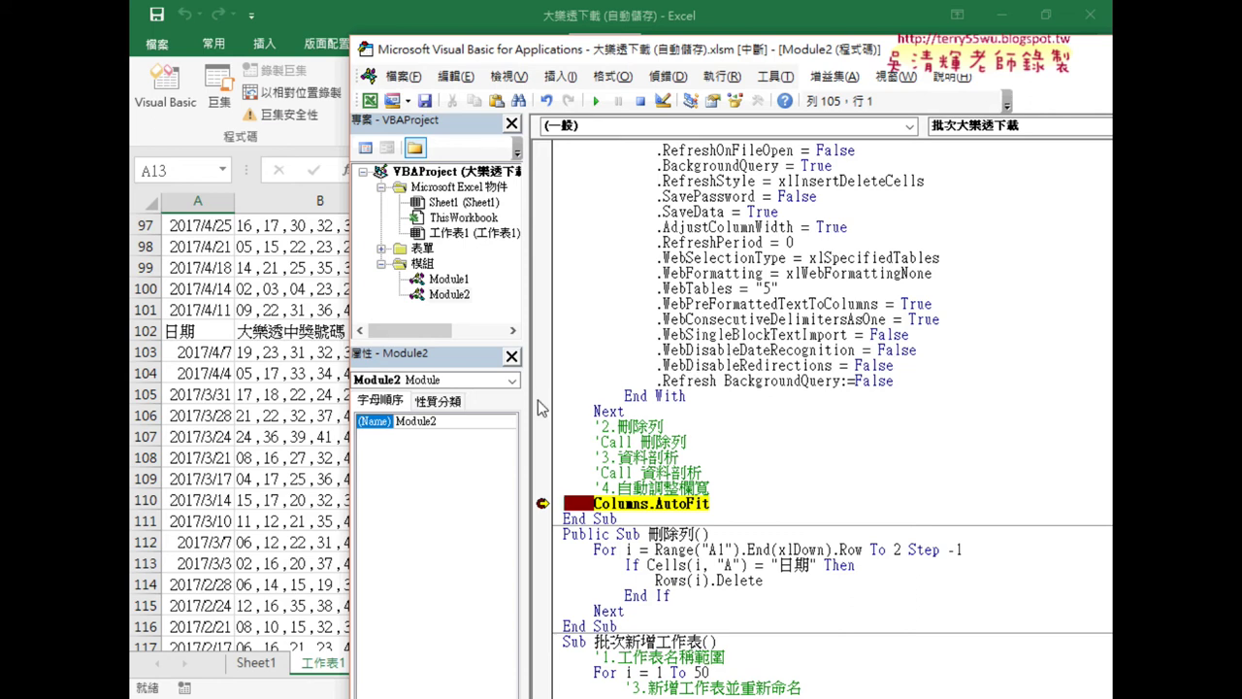
Review the loop and check its upper limit of 16 pages.
{"action": "left_click", "coordinate": [682, 380]}
{"action": "scroll", "coordinate": [684, 379], "scroll_direction": "up", "scroll_amount": 4}
{"action": "scroll", "coordinate": [684, 378], "scroll_direction": "up", "scroll_amount": 3}
{"action": "scroll", "coordinate": [684, 379], "scroll_direction": "up", "scroll_amount": 2}
{"action": "left_click_drag", "start_coordinate": [711, 304], "coordinate": [695, 305]}
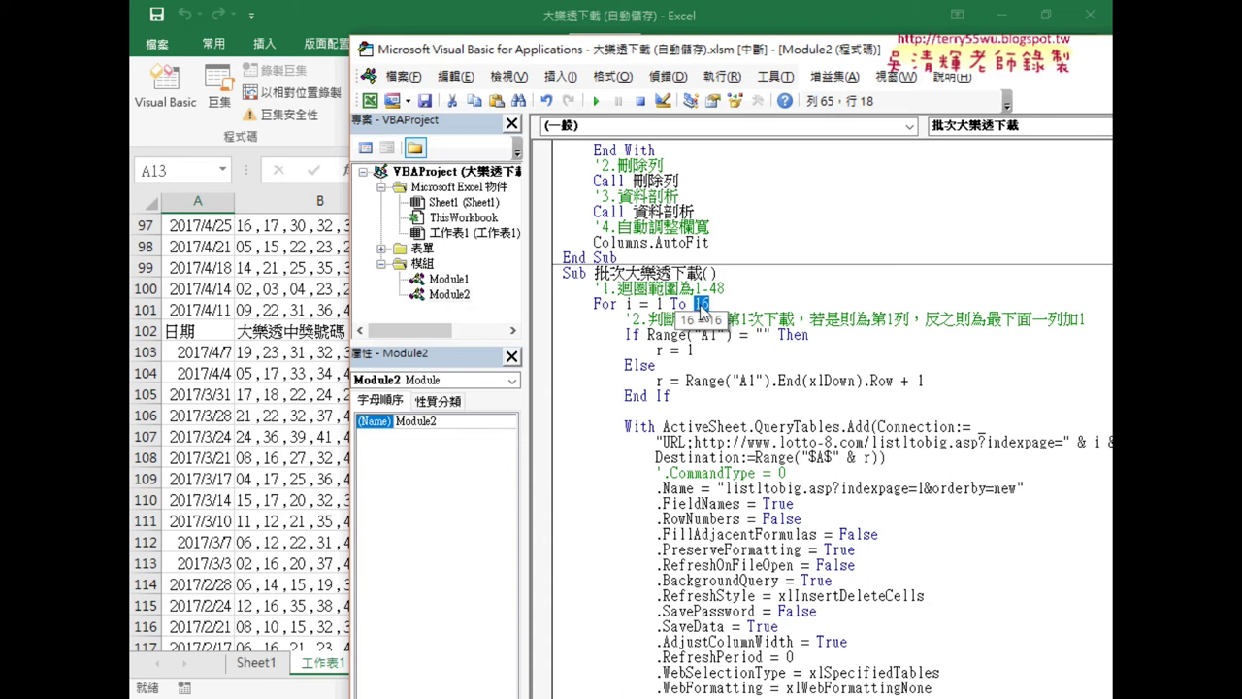
Bring 工作表1 to the front and view the draws running past row 161 to 2016/9/30.
{"action": "left_click", "coordinate": [248, 467]}
{"action": "scroll", "coordinate": [248, 468], "scroll_direction": "down", "scroll_amount": 5}
{"action": "scroll", "coordinate": [249, 468], "scroll_direction": "down", "scroll_amount": 5}
{"action": "scroll", "coordinate": [248, 468], "scroll_direction": "down", "scroll_amount": 3}
{"action": "scroll", "coordinate": [248, 465], "scroll_direction": "down", "scroll_amount": 7}
{"action": "scroll", "coordinate": [244, 441], "scroll_direction": "up", "scroll_amount": 5}
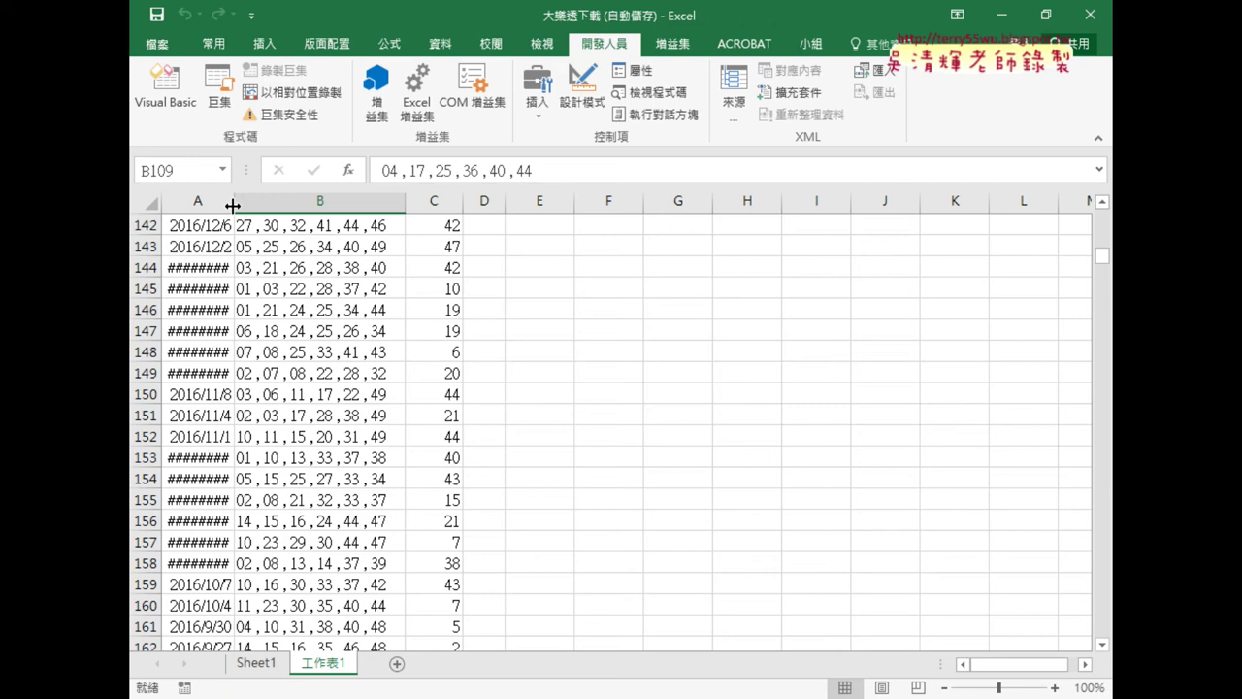
Autofit column A so full dates show, then select columns A to C.
{"action": "double_click", "coordinate": [232, 204]}
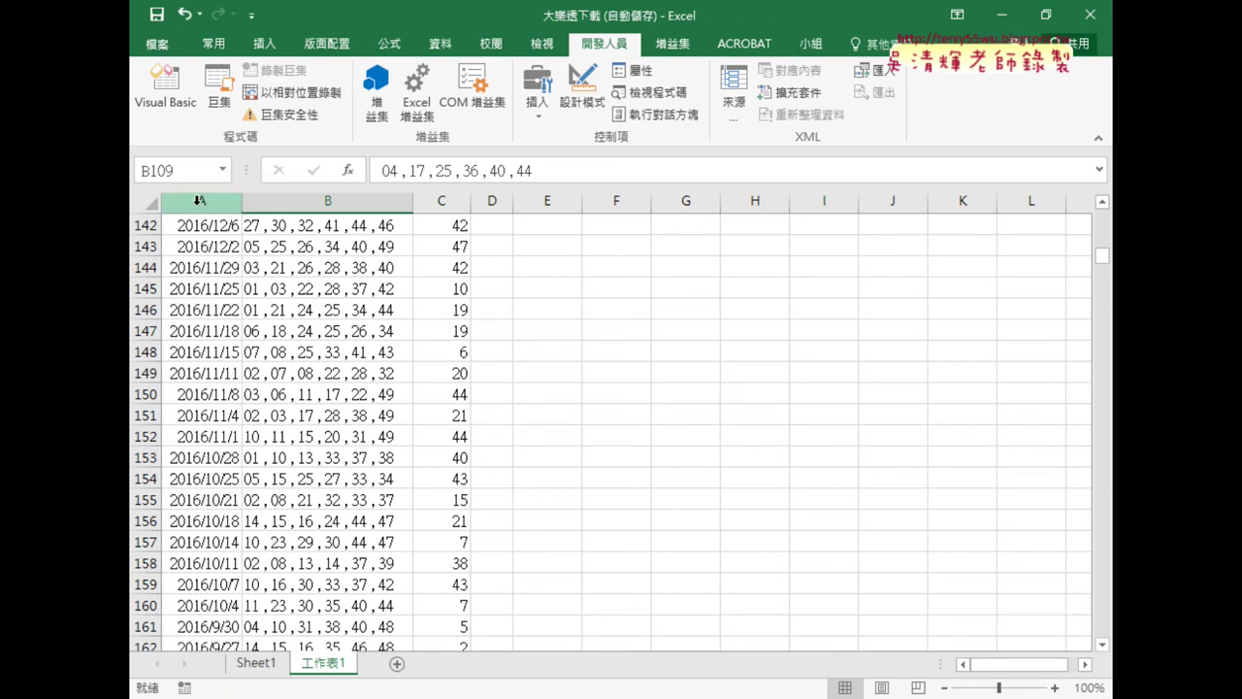
{"action": "left_click", "coordinate": [199, 199]}
{"action": "left_click_drag", "start_coordinate": [199, 200], "coordinate": [427, 200]}
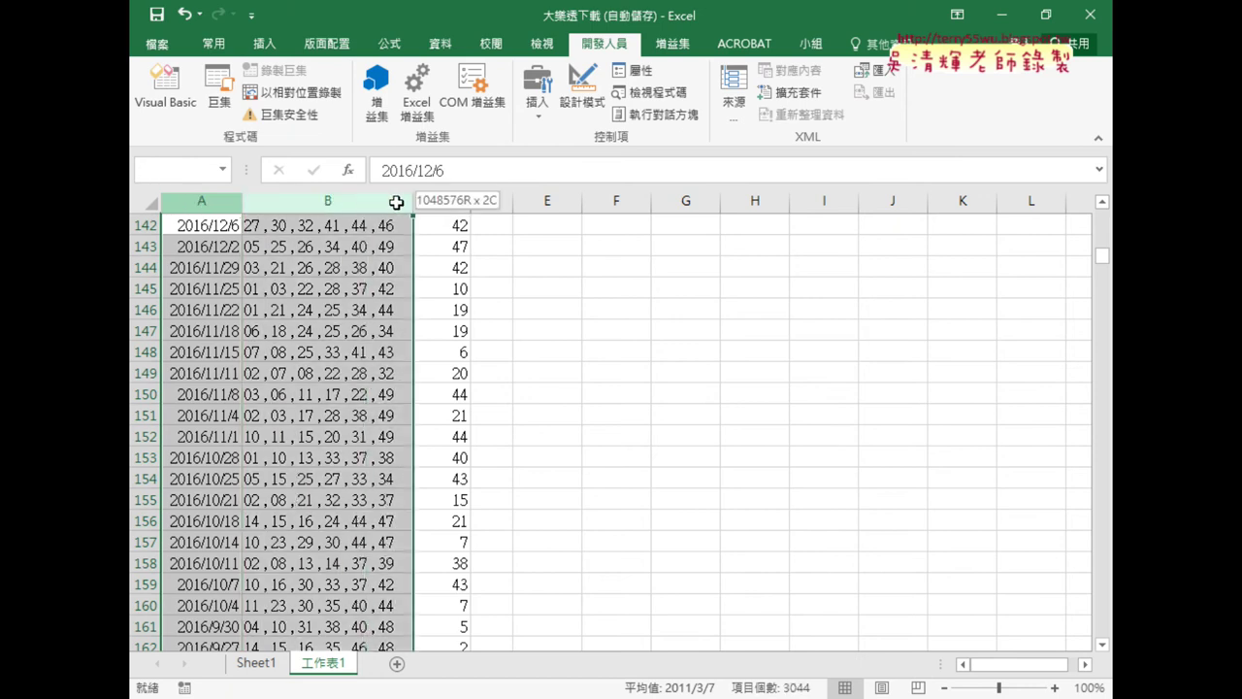
Look at the Home > Format cell size options, then return to the VBA editor.
{"action": "left_click", "coordinate": [215, 44]}
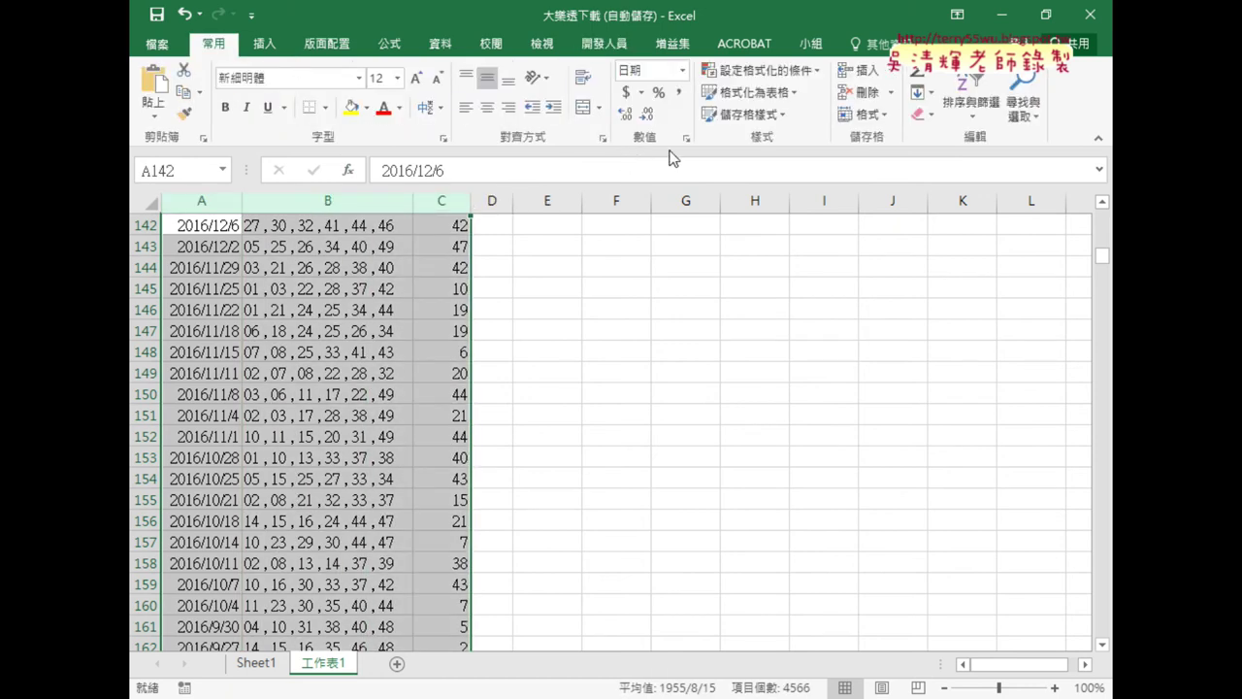
{"action": "left_click", "coordinate": [889, 115]}
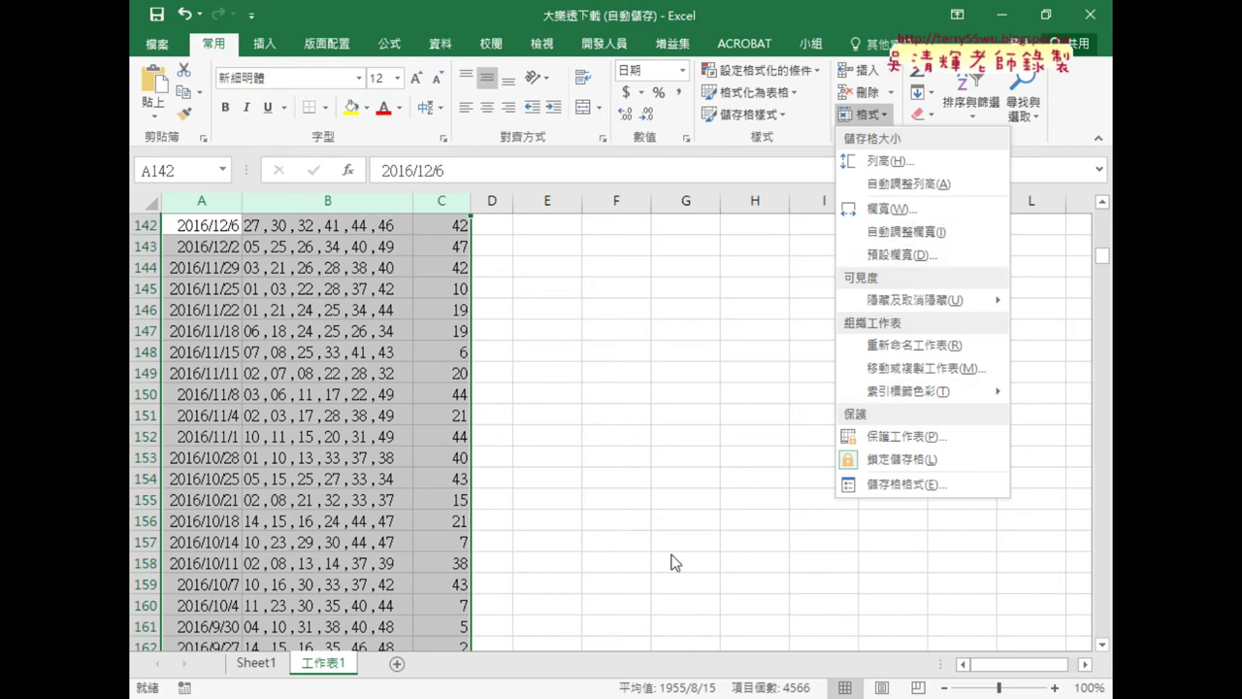
{"action": "left_click", "coordinate": [621, 694]}
{"action": "left_click", "coordinate": [711, 636]}
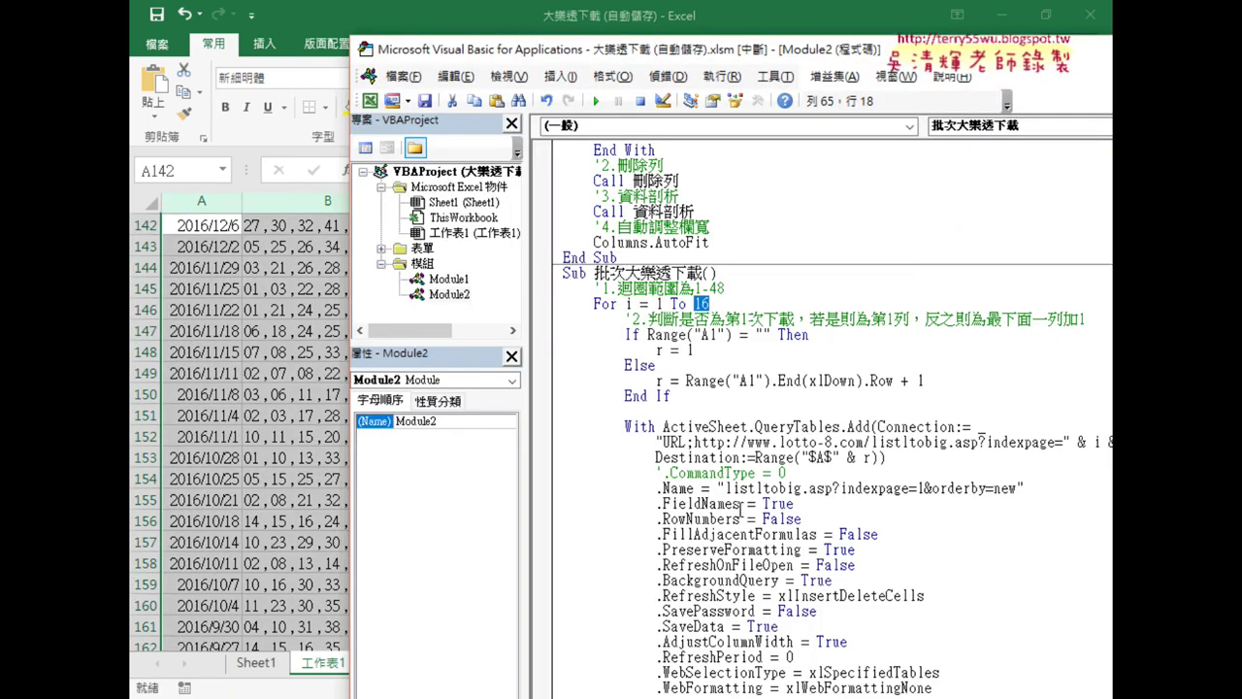
{"action": "scroll", "coordinate": [711, 396], "scroll_direction": "up", "scroll_amount": 9}
{"action": "scroll", "coordinate": [711, 396], "scroll_direction": "down", "scroll_amount": 3}
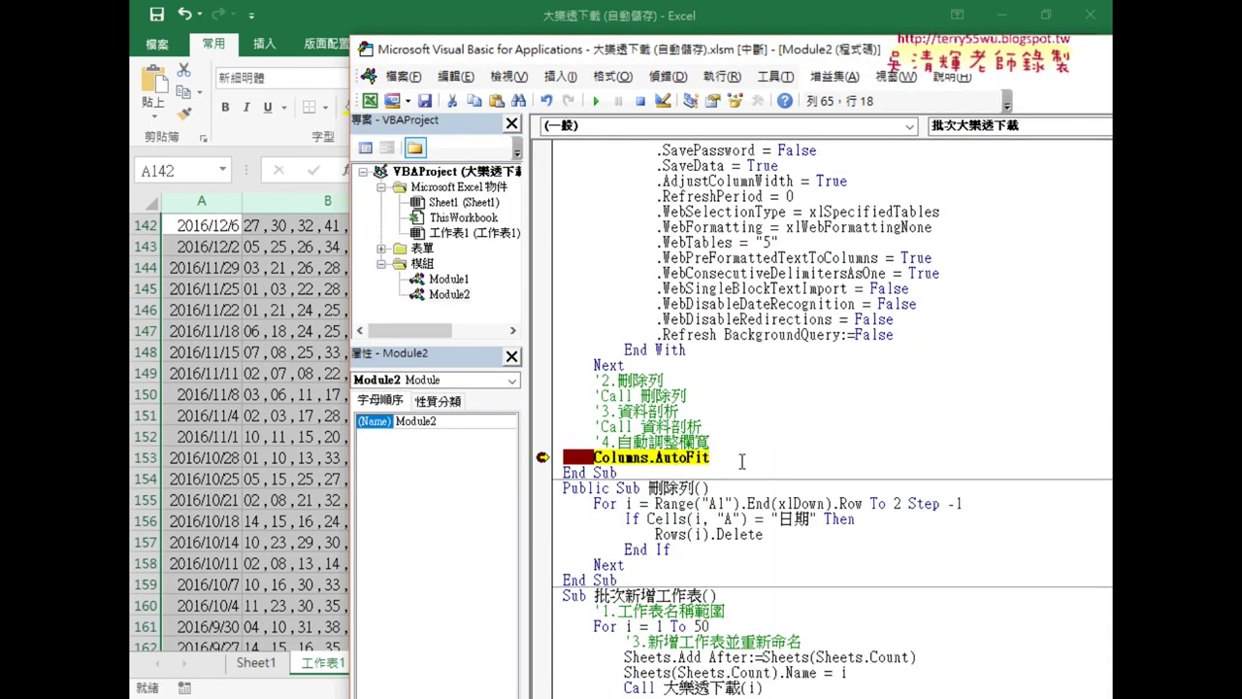
{"action": "left_click_drag", "start_coordinate": [745, 458], "coordinate": [595, 460]}
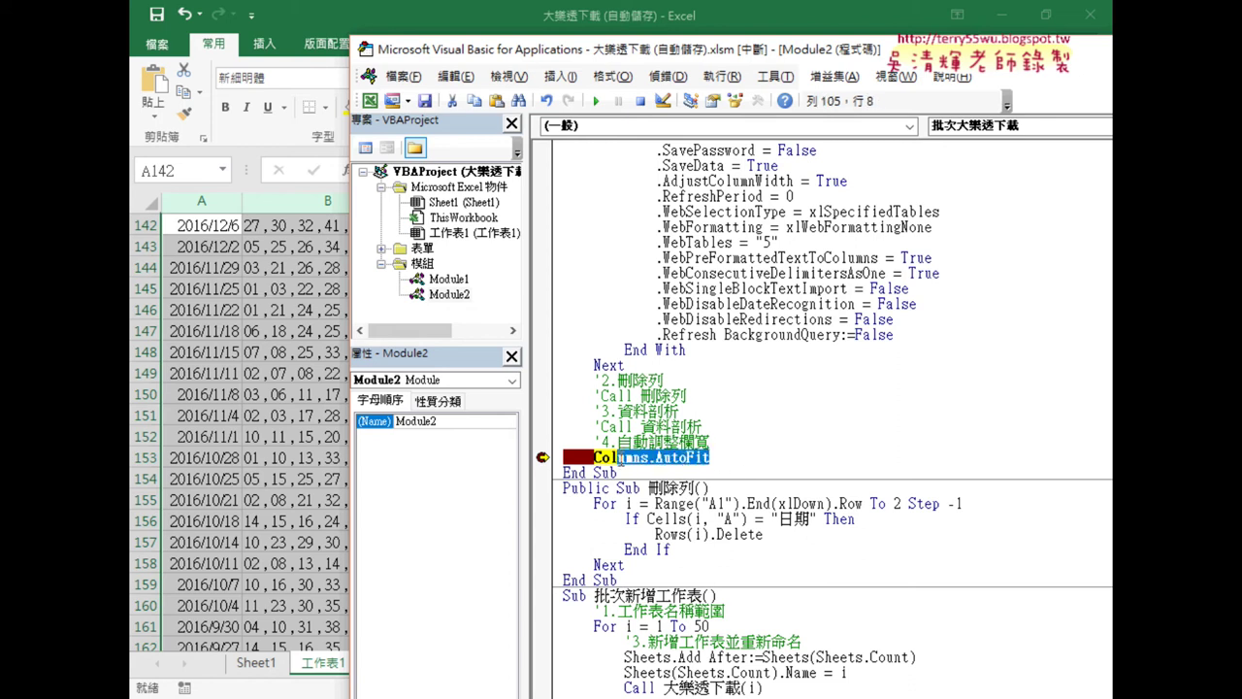
{"action": "left_click_drag", "start_coordinate": [709, 442], "coordinate": [595, 442]}
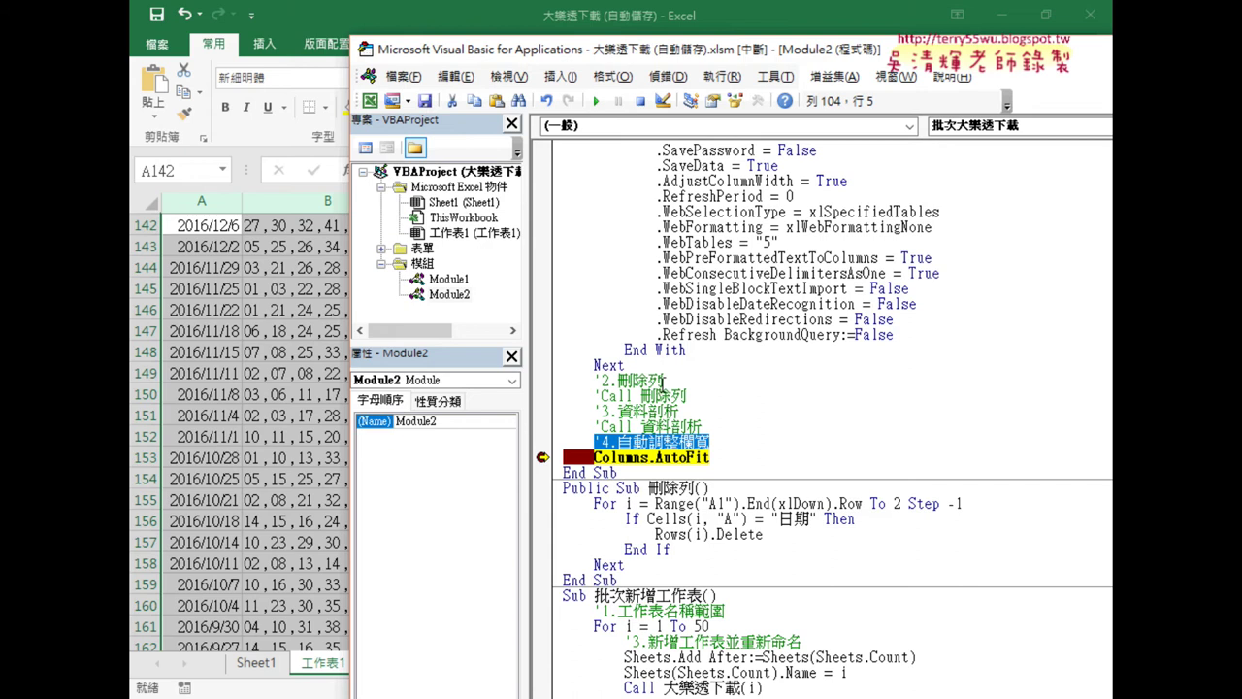
{"action": "left_click_drag", "start_coordinate": [664, 380], "coordinate": [519, 379]}
{"action": "left_click", "coordinate": [224, 410]}
Select header row 1 and locate the repeated 日期 header at row 102.
{"action": "scroll", "coordinate": [238, 431], "scroll_direction": "up", "scroll_amount": 9}
{"action": "scroll", "coordinate": [583, 456], "scroll_direction": "up", "scroll_amount": 1}
{"action": "left_click_drag", "start_coordinate": [1101, 254], "coordinate": [1102, 216]}
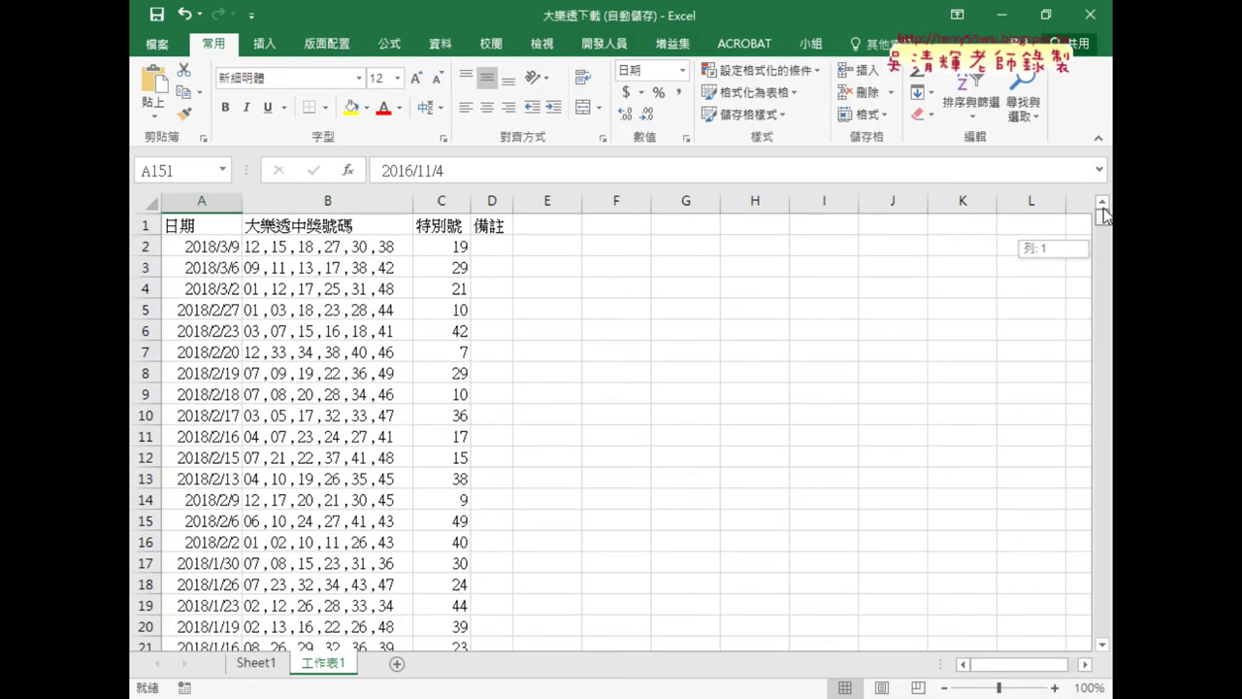
{"action": "left_click", "coordinate": [147, 224]}
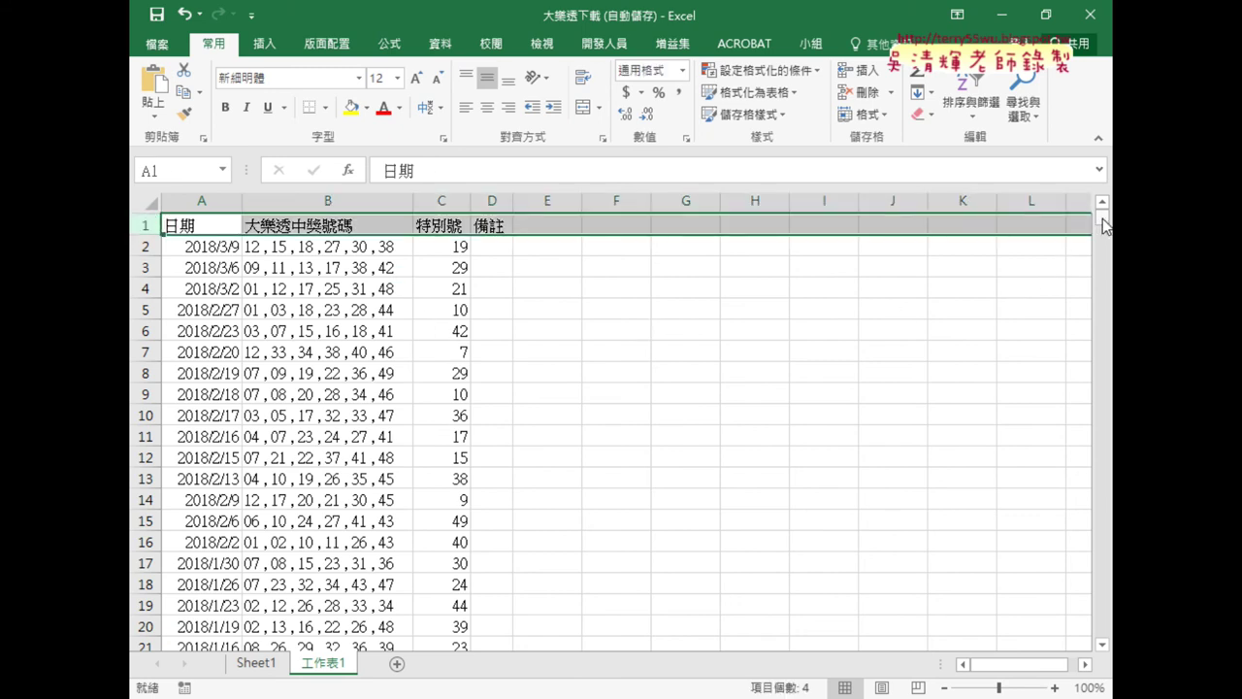
{"action": "left_click_drag", "start_coordinate": [1101, 225], "coordinate": [1103, 250]}
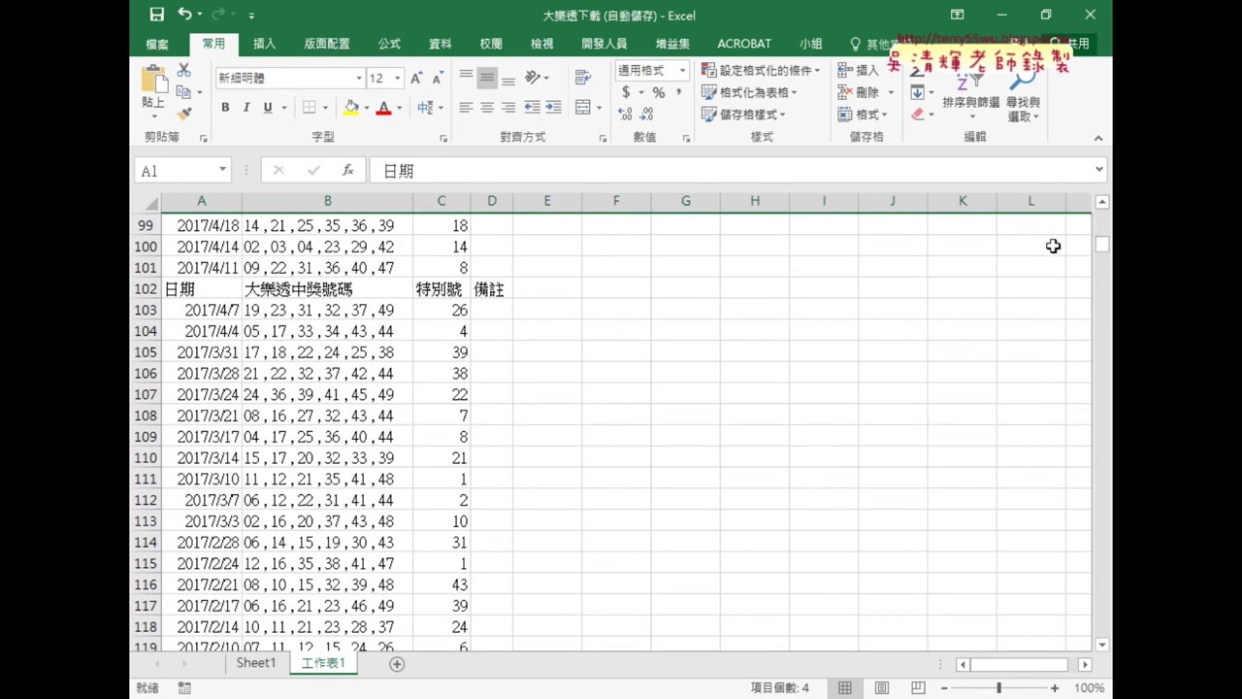
{"action": "left_click", "coordinate": [145, 288]}
Find the repeated 日期 header at row 1415, then return to cell A1.
{"action": "left_click_drag", "start_coordinate": [1102, 244], "coordinate": [1104, 589]}
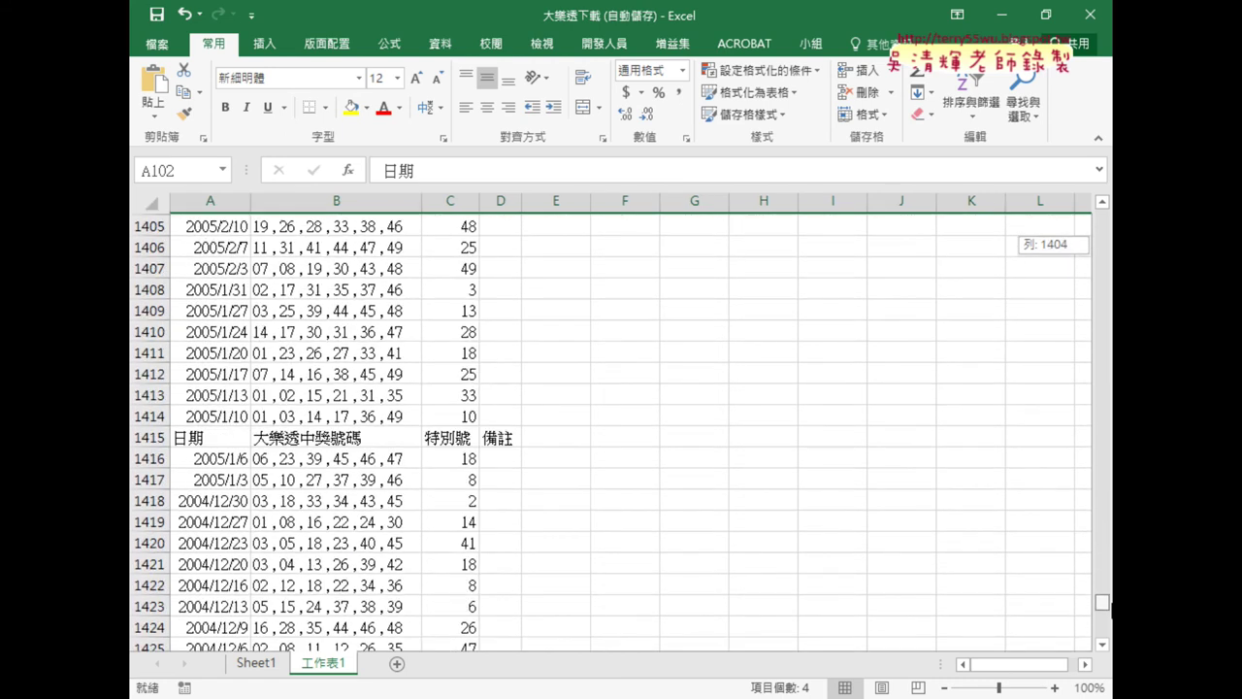
{"action": "left_click_drag", "start_coordinate": [1104, 589], "coordinate": [1105, 602]}
{"action": "left_click", "coordinate": [134, 373]}
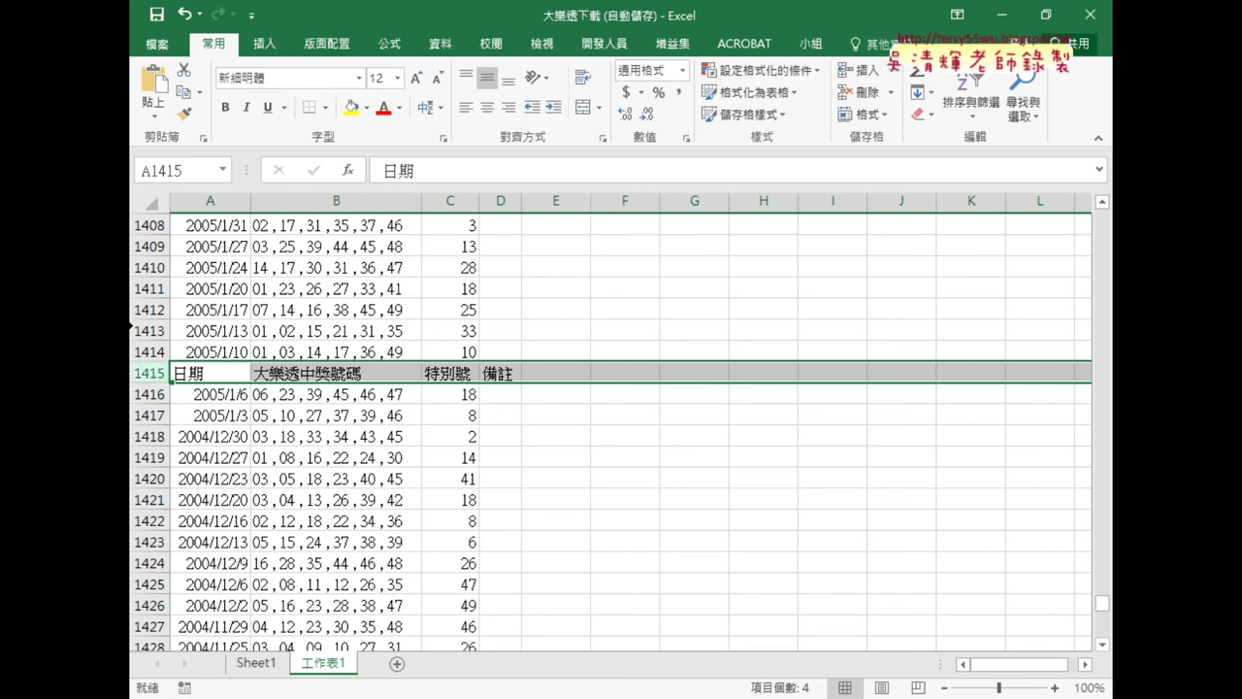
{"action": "scroll", "coordinate": [381, 404], "scroll_direction": "up", "scroll_amount": 9}
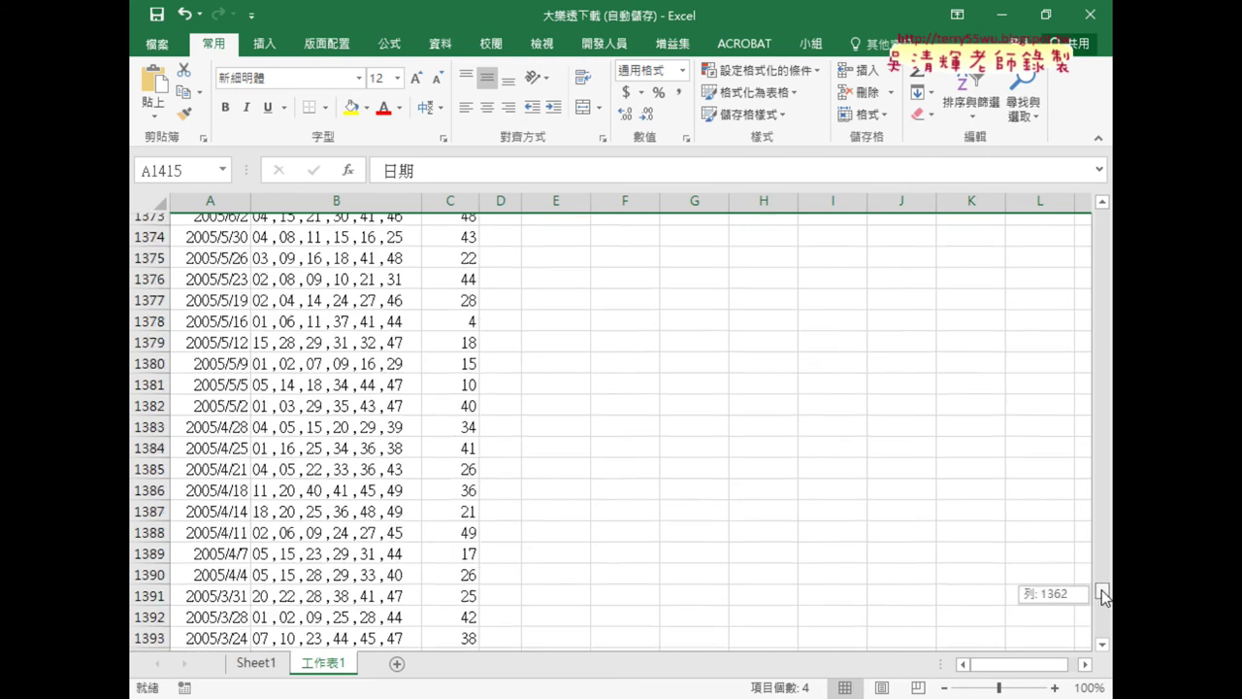
{"action": "left_click_drag", "start_coordinate": [1106, 590], "coordinate": [1102, 215]}
{"action": "left_click", "coordinate": [182, 225]}
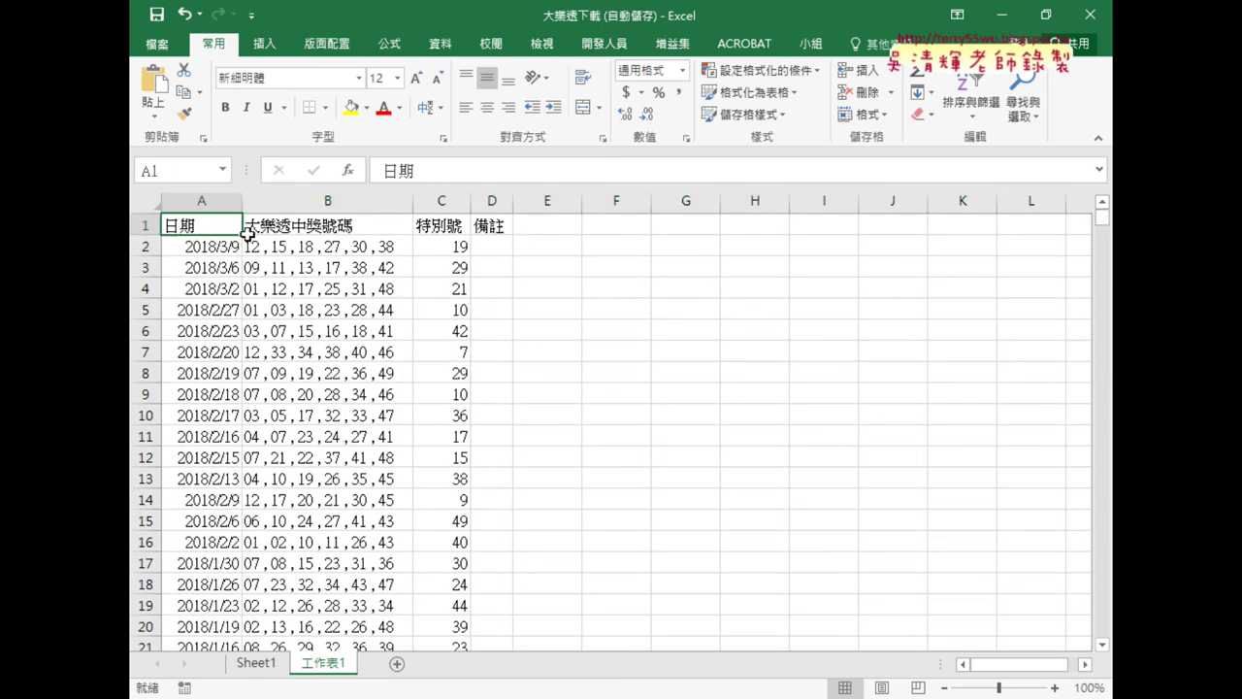
Copy the header word 日期 from cell A1.
{"action": "left_click", "coordinate": [1027, 115]}
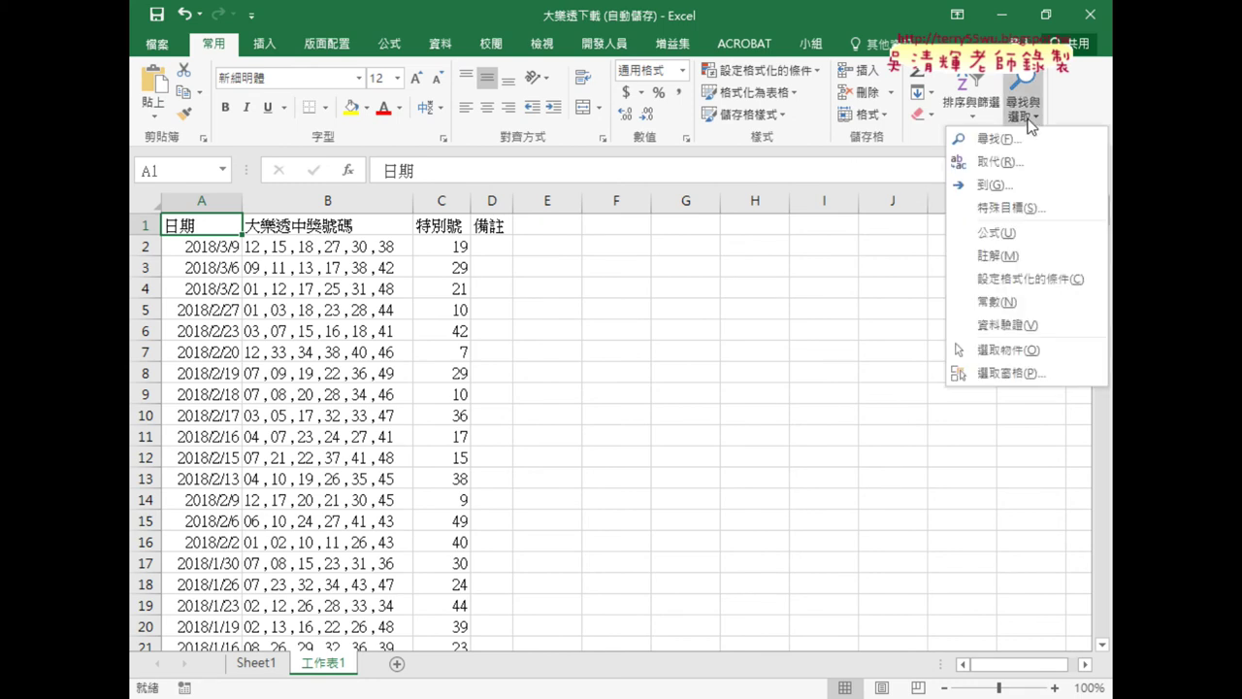
{"action": "left_click", "coordinate": [427, 170]}
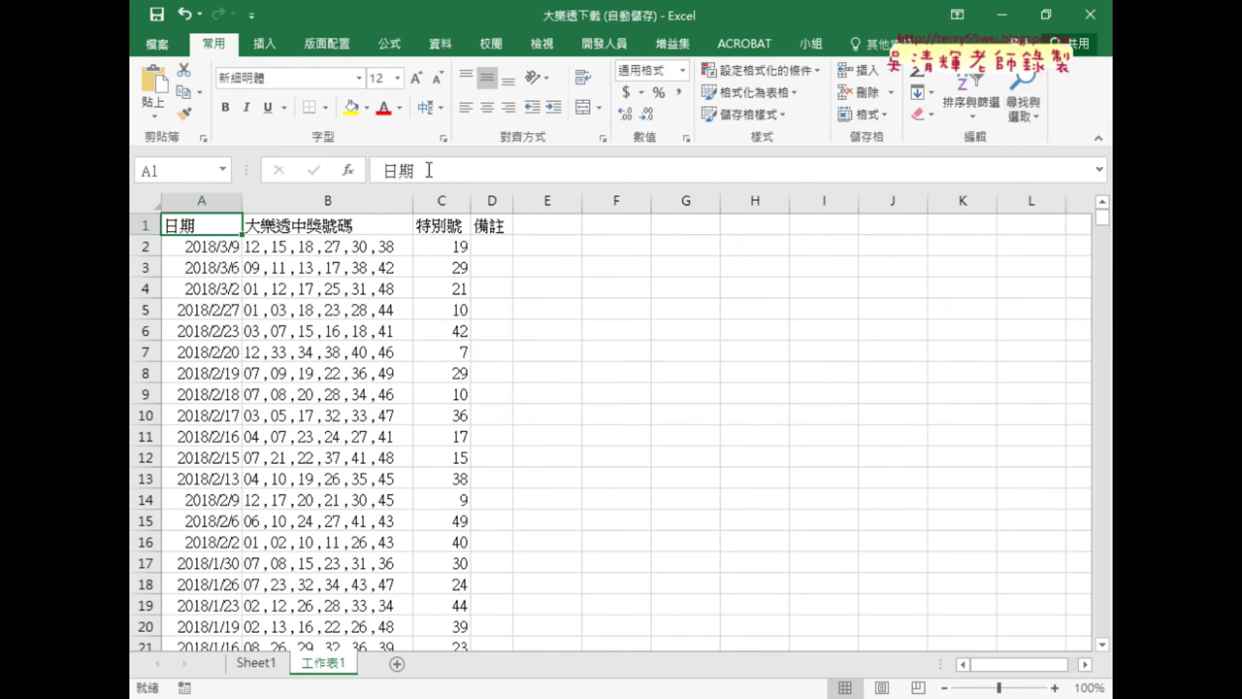
{"action": "double_click", "coordinate": [397, 170]}
{"action": "right_click", "coordinate": [401, 169]}
{"action": "left_click", "coordinate": [427, 211]}
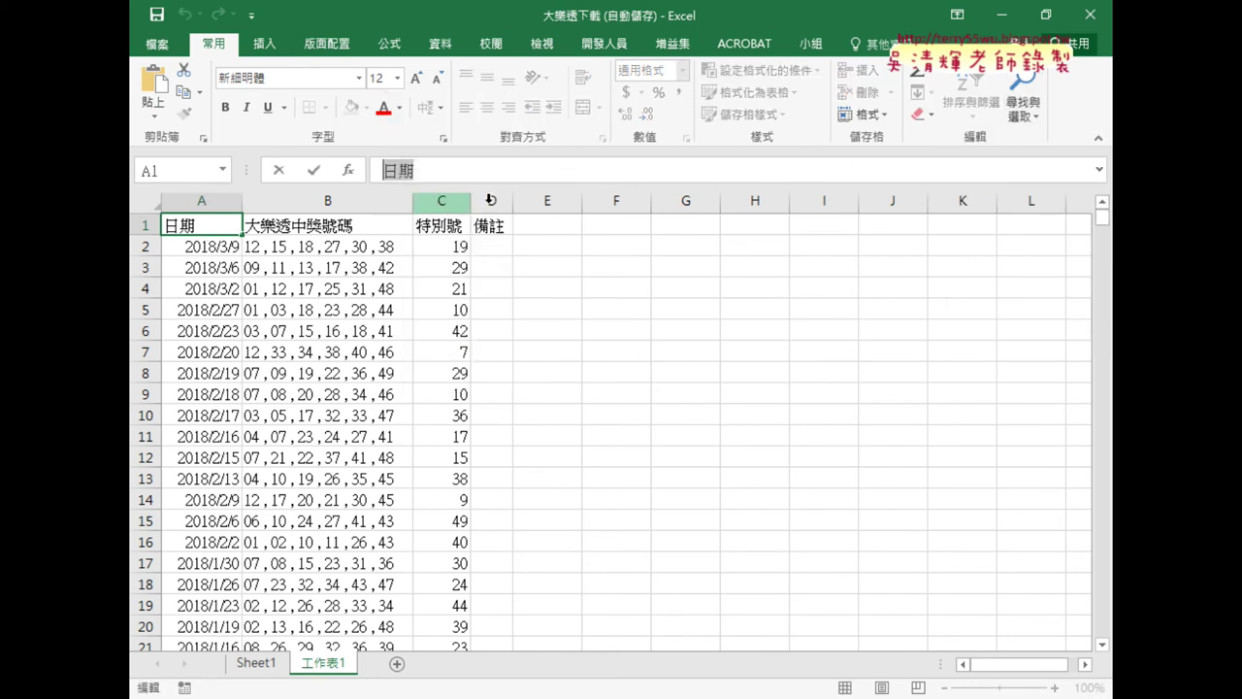
Search for 日期 with Find All, listing all 16 matching header cells.
{"action": "left_click", "coordinate": [1029, 109]}
{"action": "left_click", "coordinate": [989, 163]}
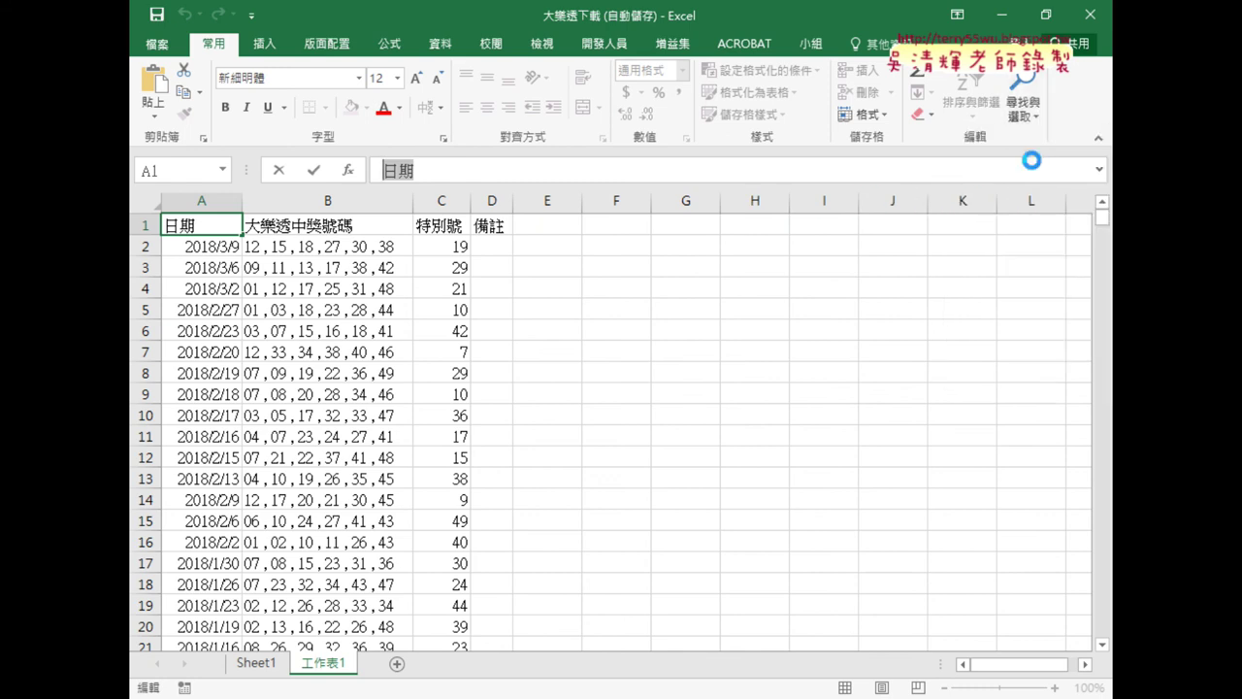
{"action": "left_click", "coordinate": [796, 438]}
{"action": "left_click", "coordinate": [1024, 107]}
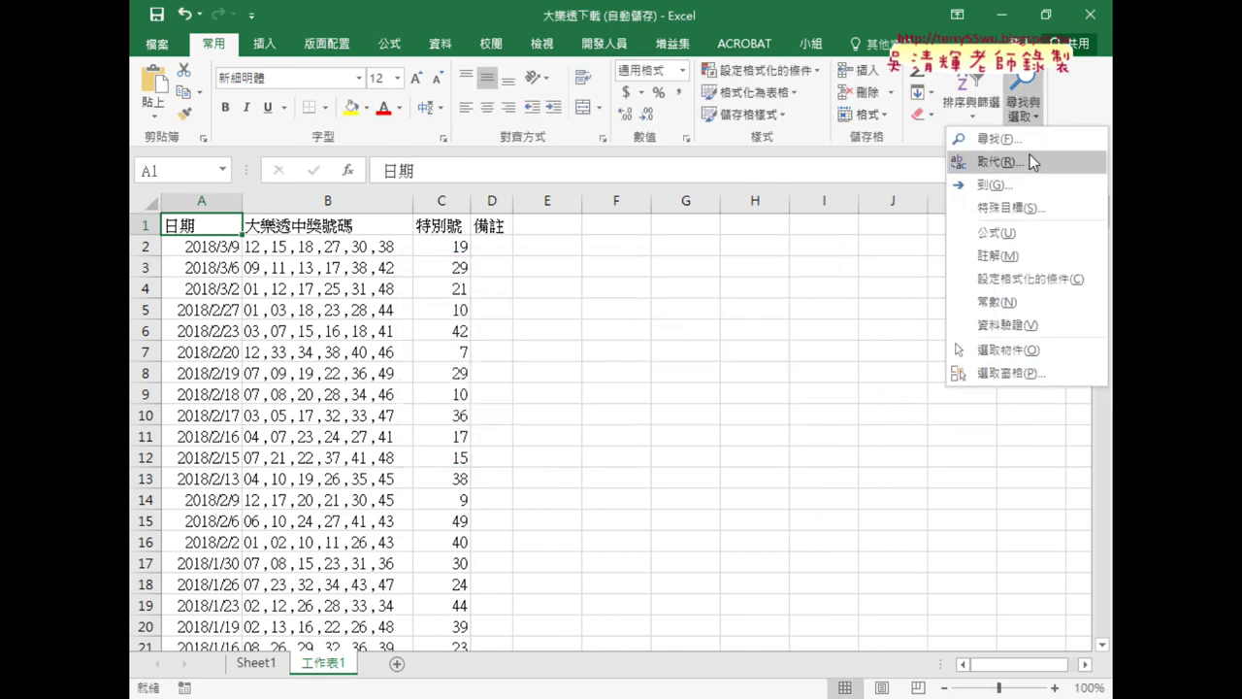
{"action": "left_click", "coordinate": [999, 138]}
{"action": "right_click", "coordinate": [502, 358]}
{"action": "left_click", "coordinate": [544, 418]}
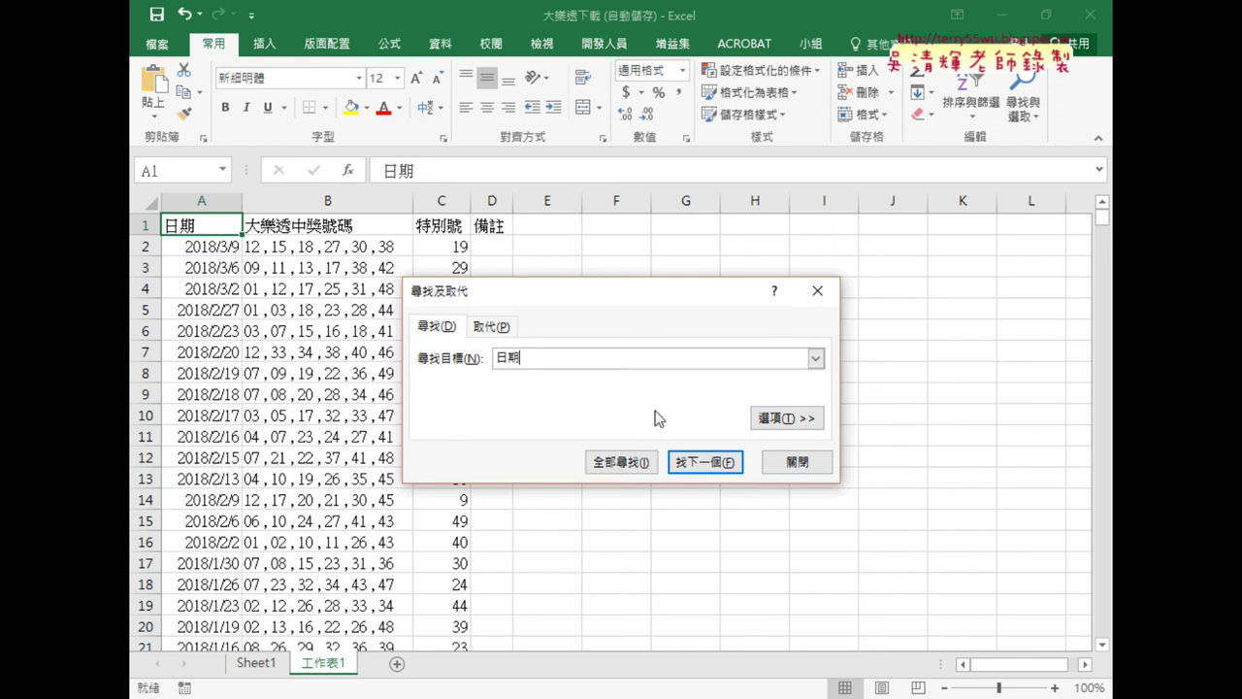
{"action": "left_click", "coordinate": [759, 419]}
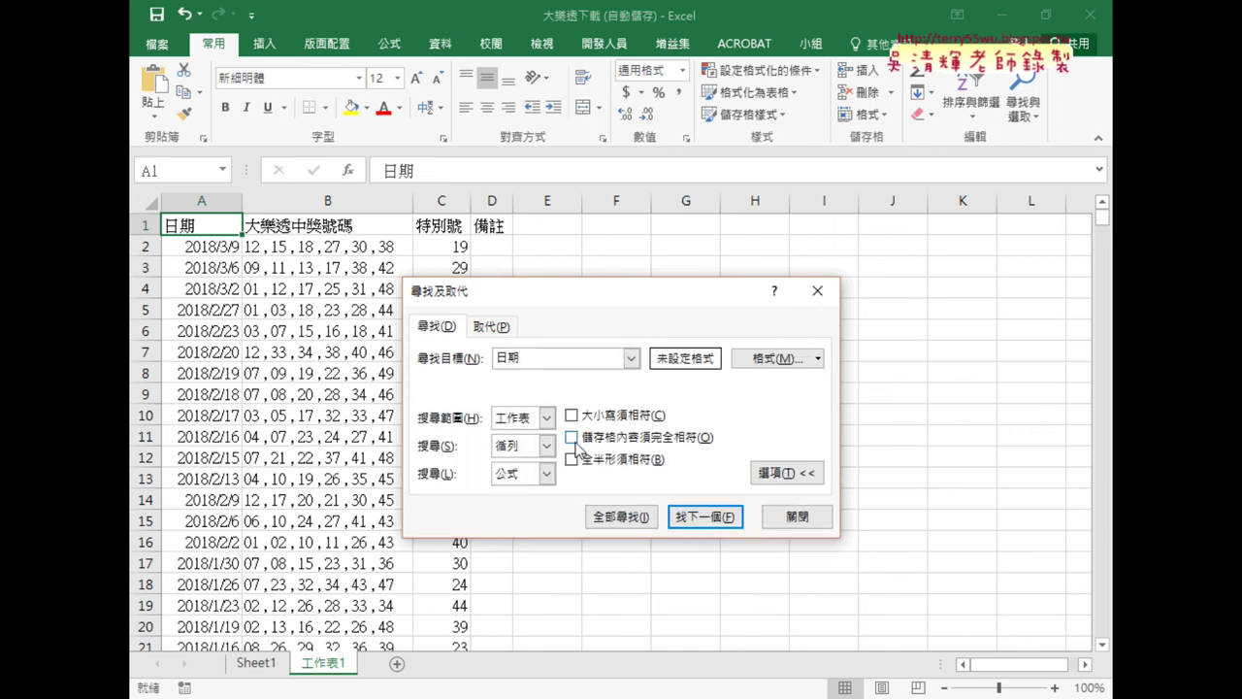
{"action": "left_click", "coordinate": [621, 519]}
Enlarge the results and select the 15 repeated headers from $A$102 to $A$1516.
{"action": "left_click_drag", "start_coordinate": [657, 293], "coordinate": [767, 124]}
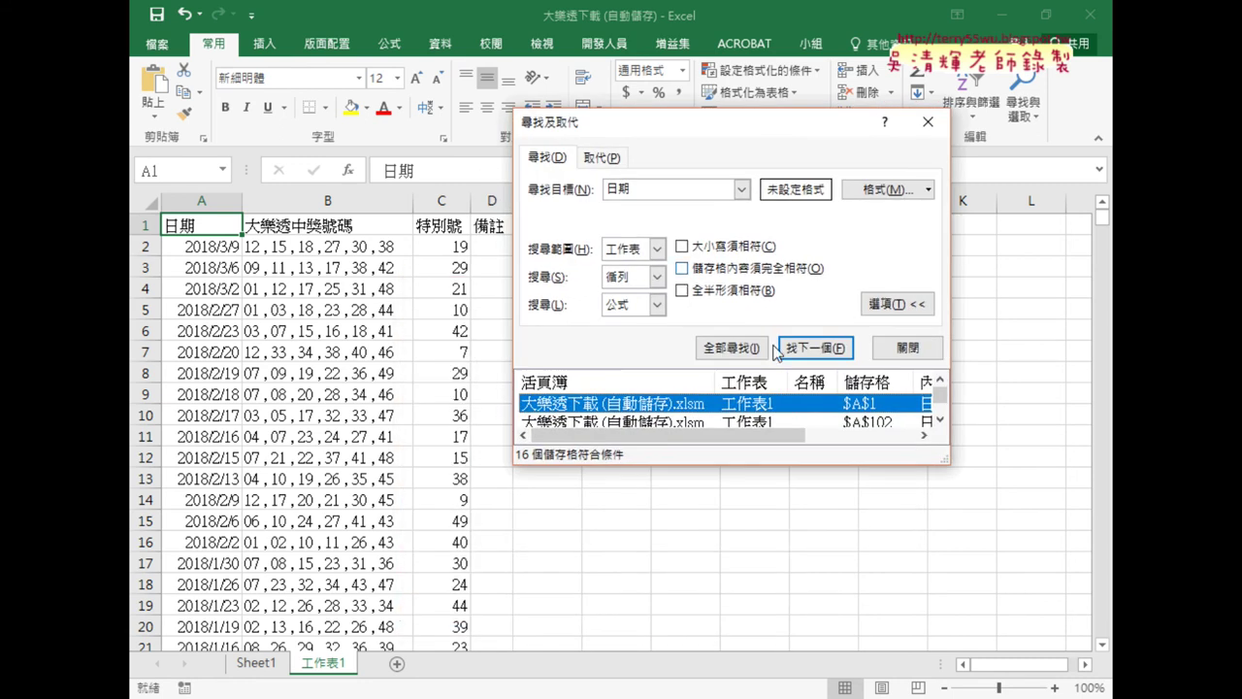
{"action": "left_click_drag", "start_coordinate": [768, 467], "coordinate": [767, 660]}
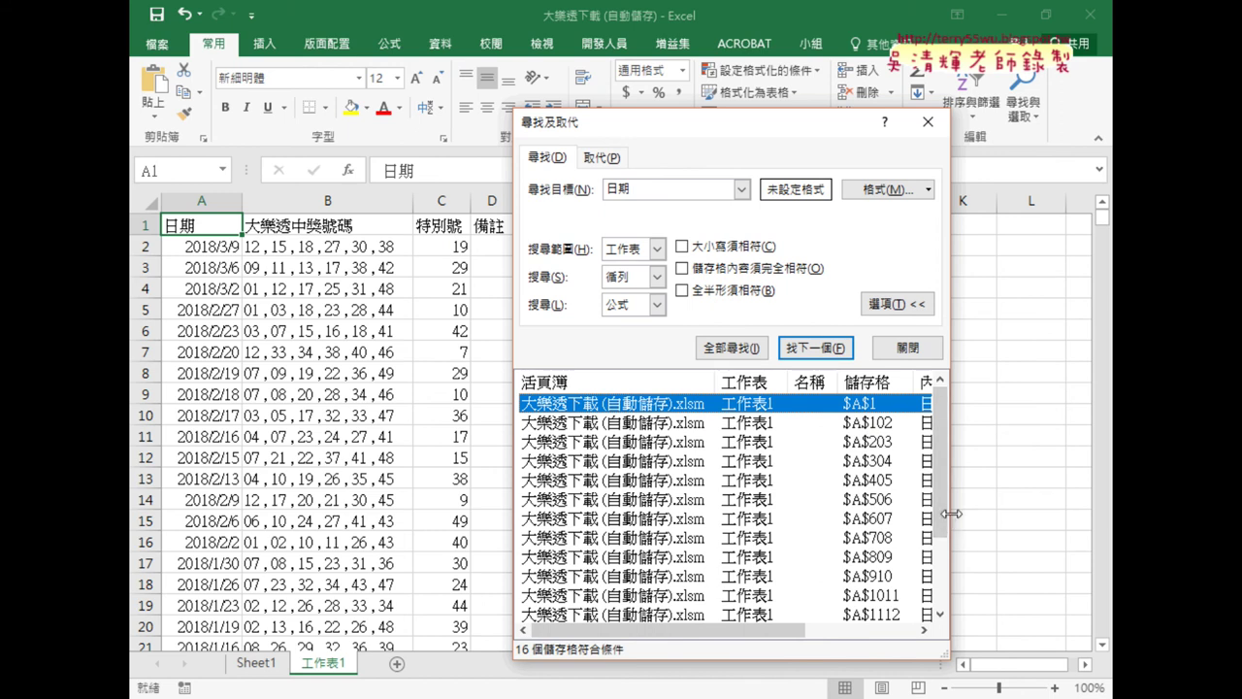
{"action": "left_click_drag", "start_coordinate": [956, 515], "coordinate": [1056, 515]}
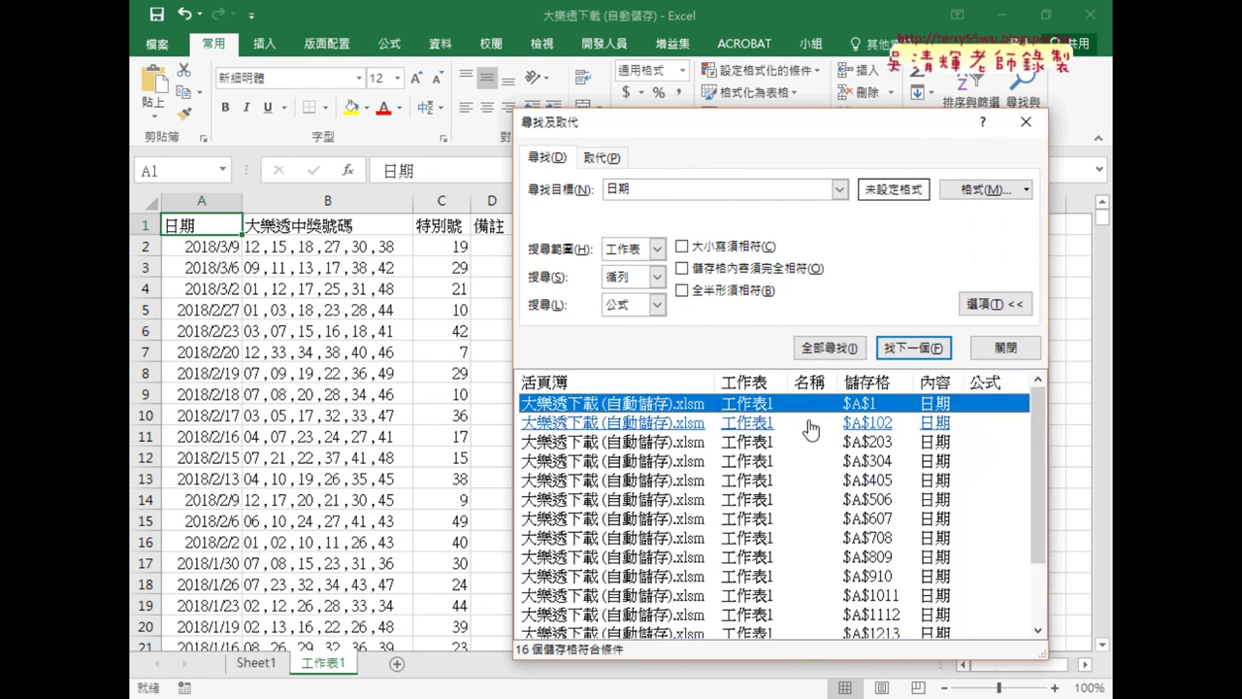
{"action": "left_click", "coordinate": [672, 424]}
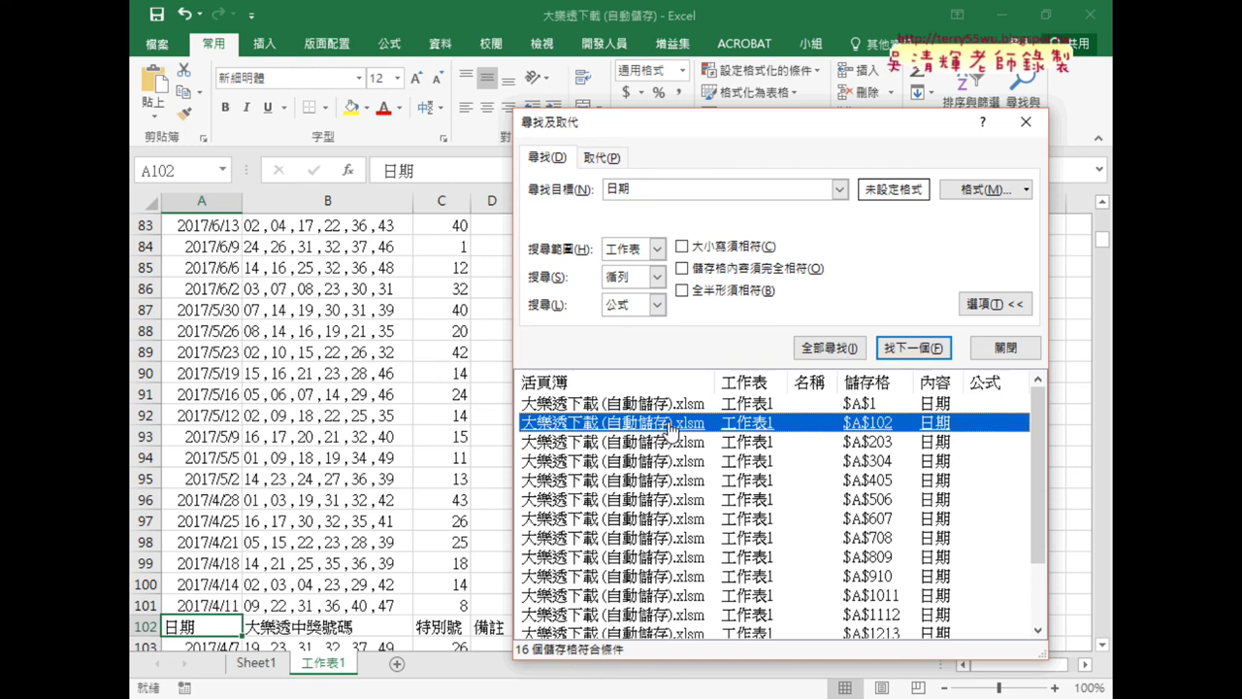
{"action": "scroll", "coordinate": [1044, 535], "scroll_direction": "down", "scroll_amount": 2}
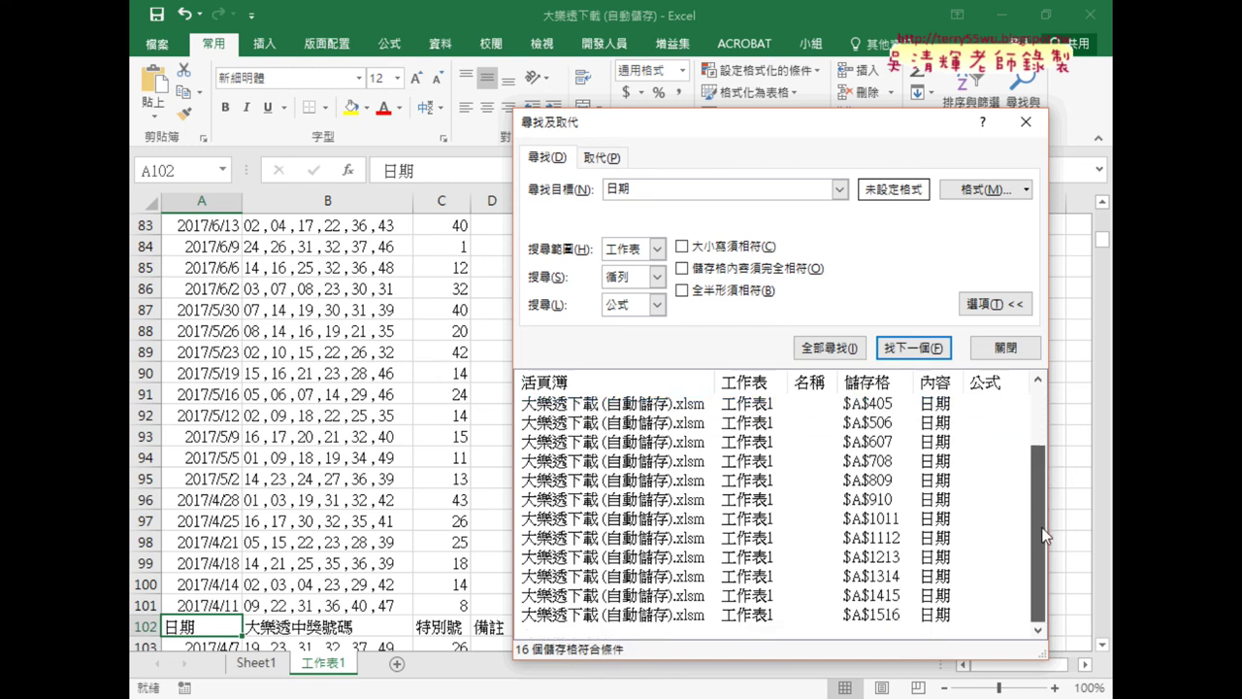
{"action": "left_click", "coordinate": [738, 626], "text": "shift"}
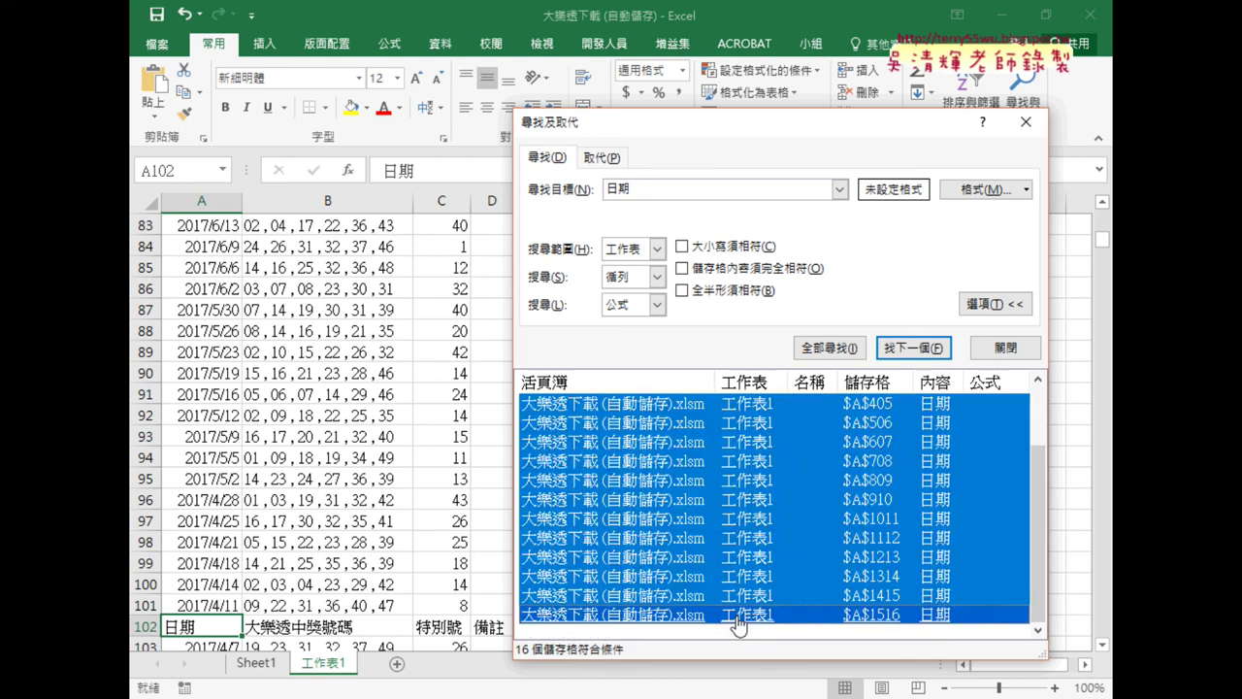
{"action": "scroll", "coordinate": [839, 429], "scroll_direction": "up", "scroll_amount": 2}
{"action": "scroll", "coordinate": [839, 430], "scroll_direction": "down", "scroll_amount": 3}
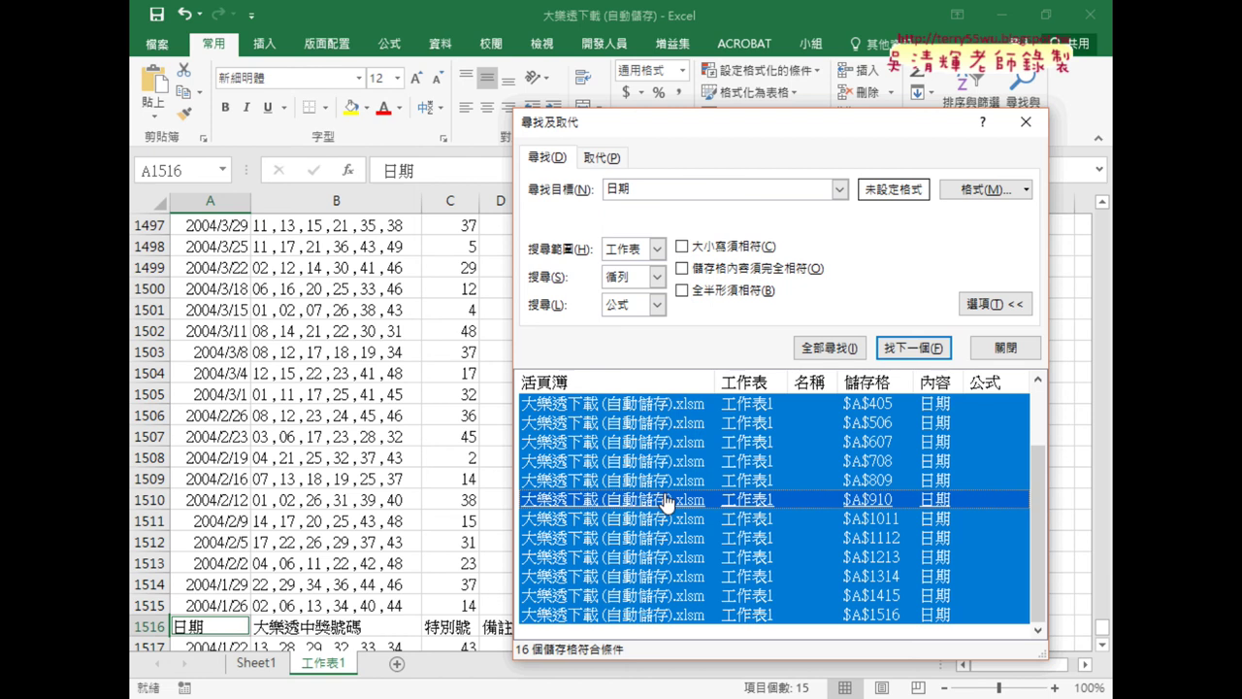
{"action": "left_click_drag", "start_coordinate": [746, 128], "coordinate": [527, 132]}
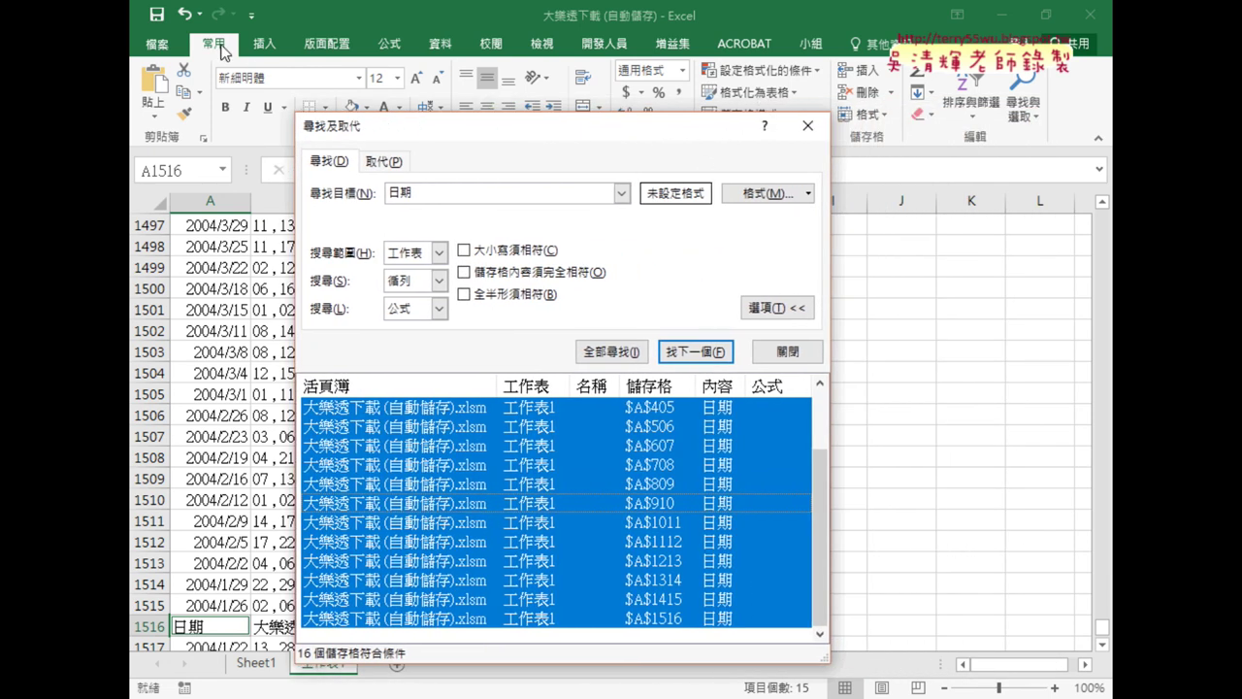
Delete the 15 selected 日期 header rows with Delete Sheet Rows and close Find and Replace.
{"action": "left_click", "coordinate": [895, 93]}
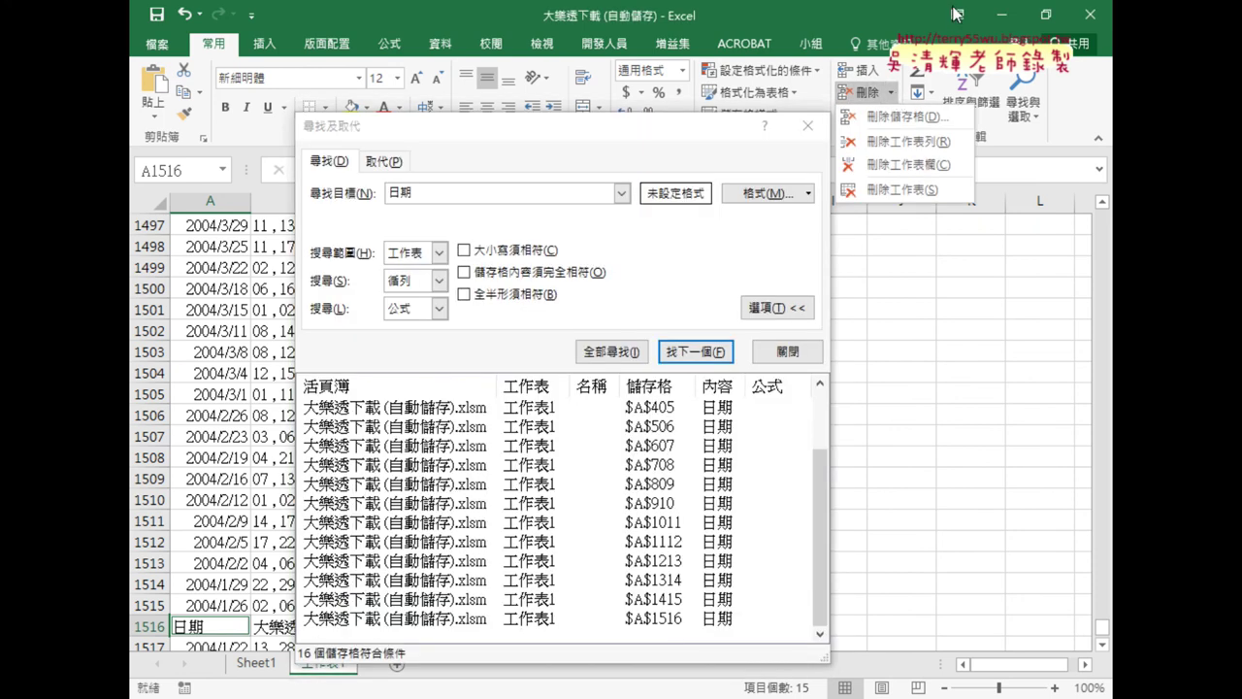
{"action": "left_click", "coordinate": [895, 91]}
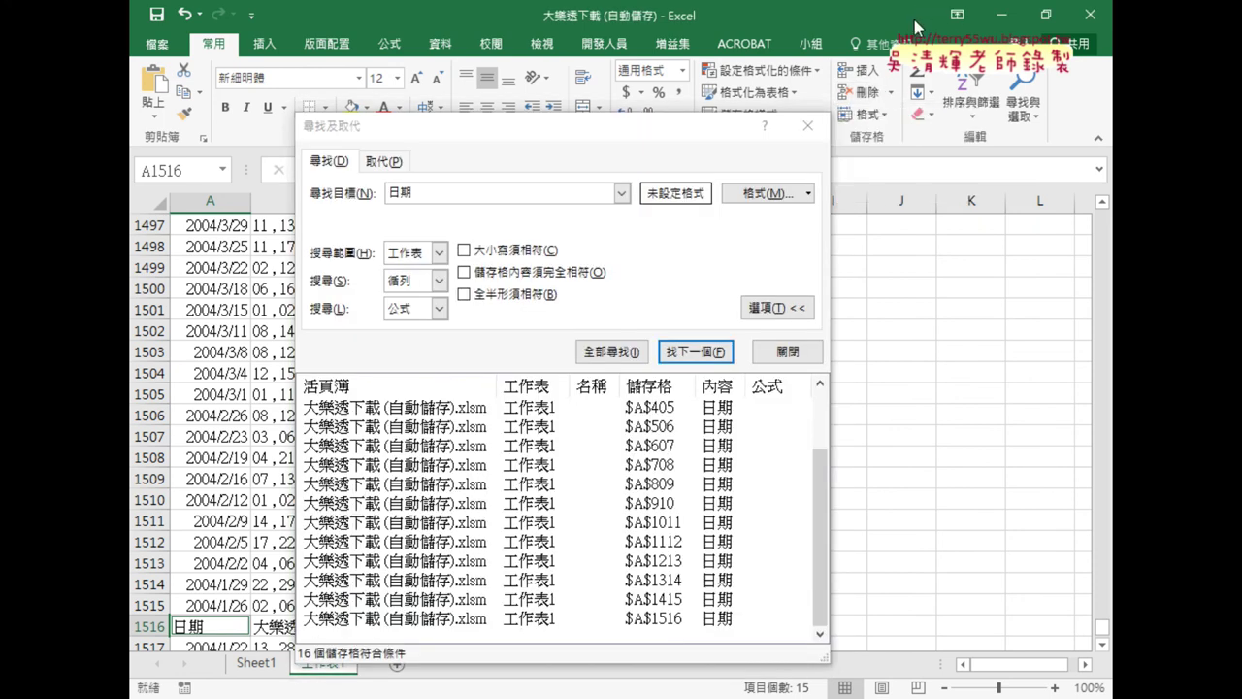
{"action": "left_click", "coordinate": [893, 92]}
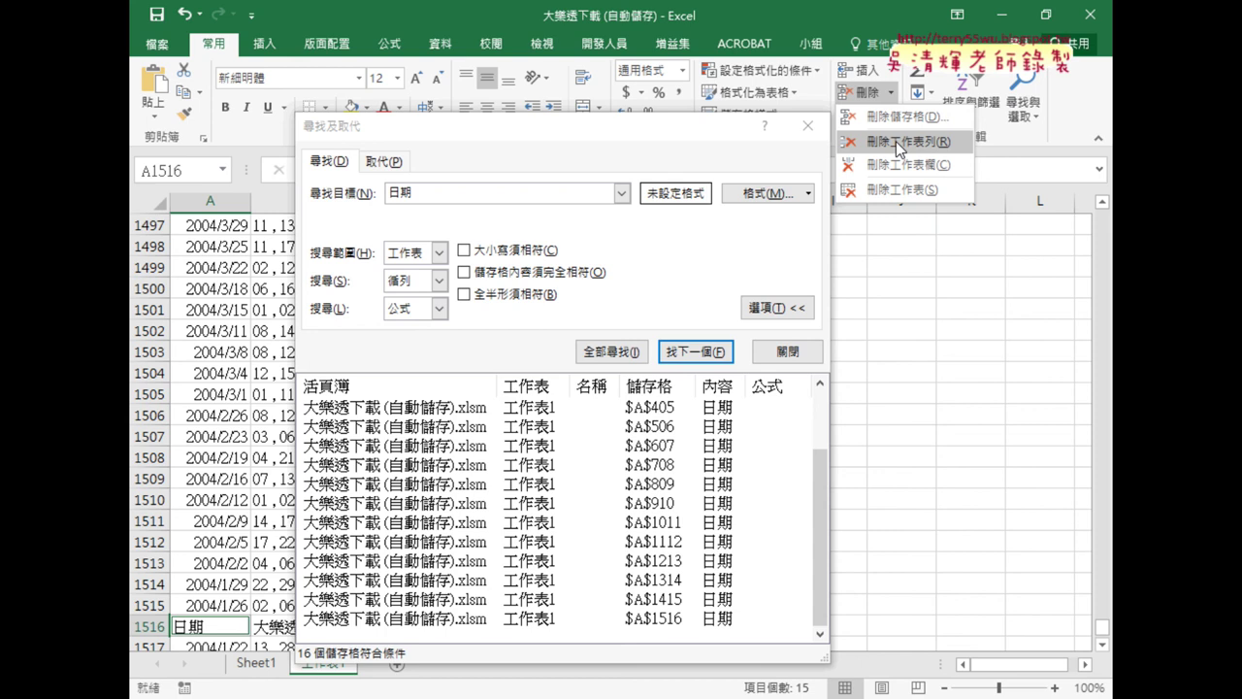
{"action": "left_click", "coordinate": [896, 140]}
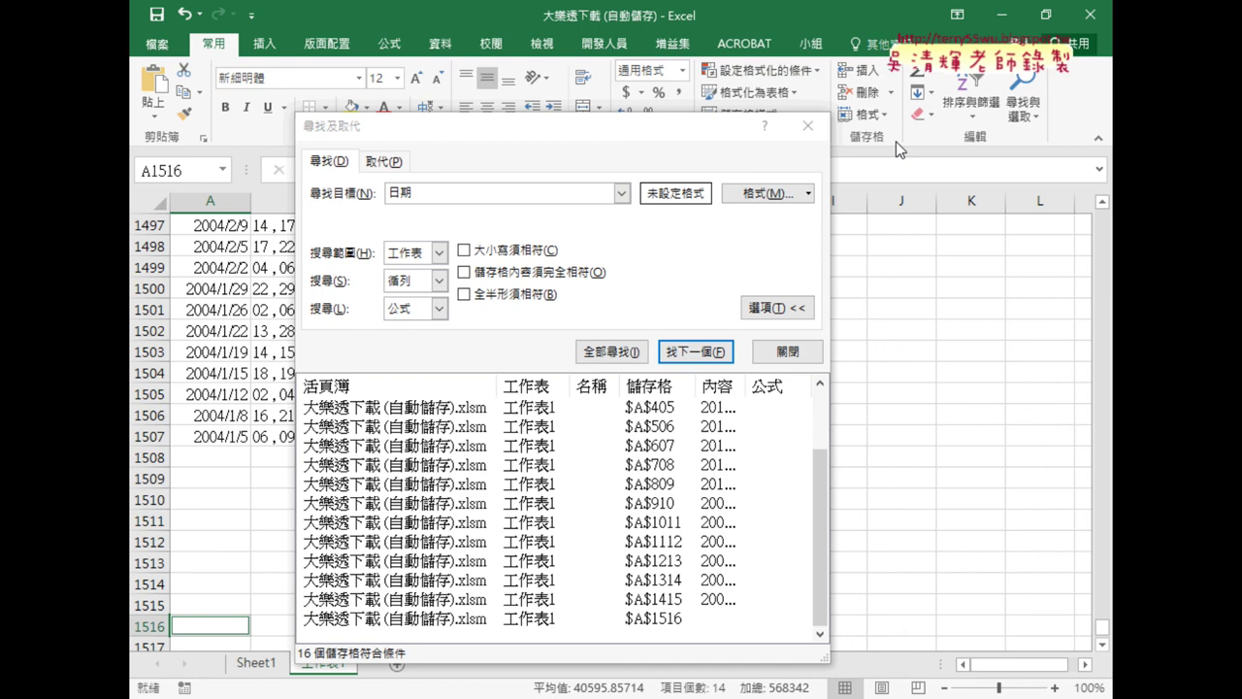
{"action": "left_click", "coordinate": [782, 351]}
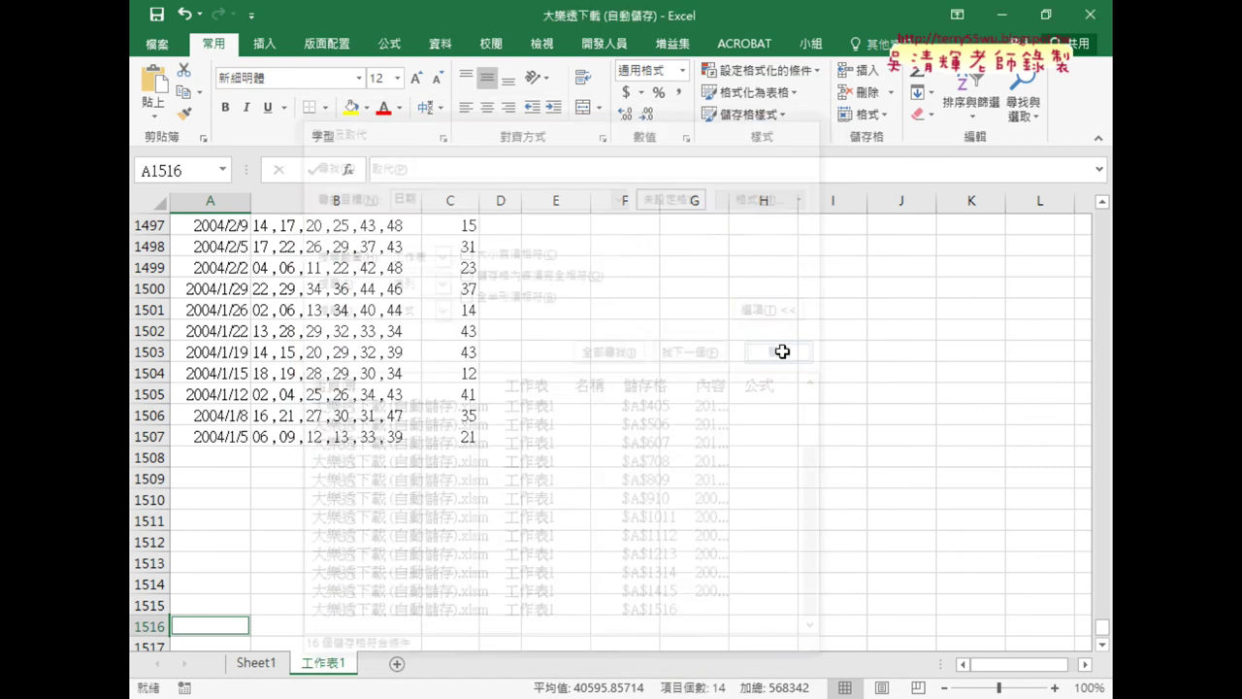
{"action": "left_click_drag", "start_coordinate": [1103, 628], "coordinate": [1107, 191]}
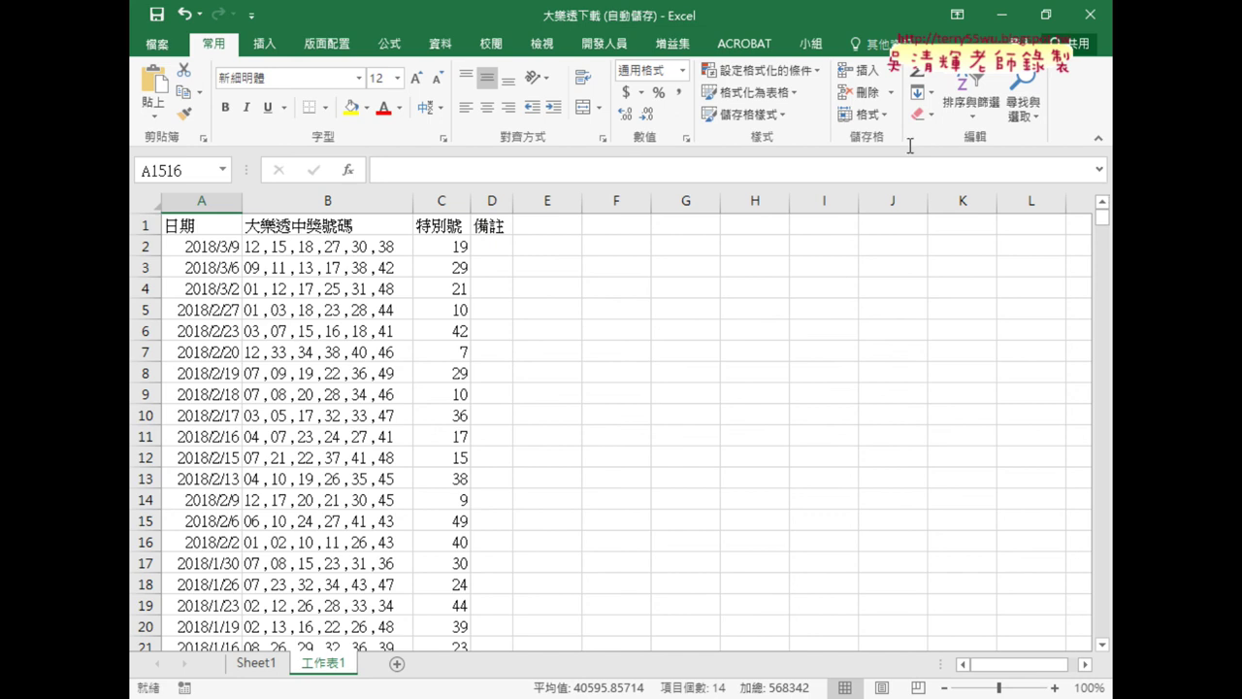
{"action": "left_click", "coordinate": [341, 250]}
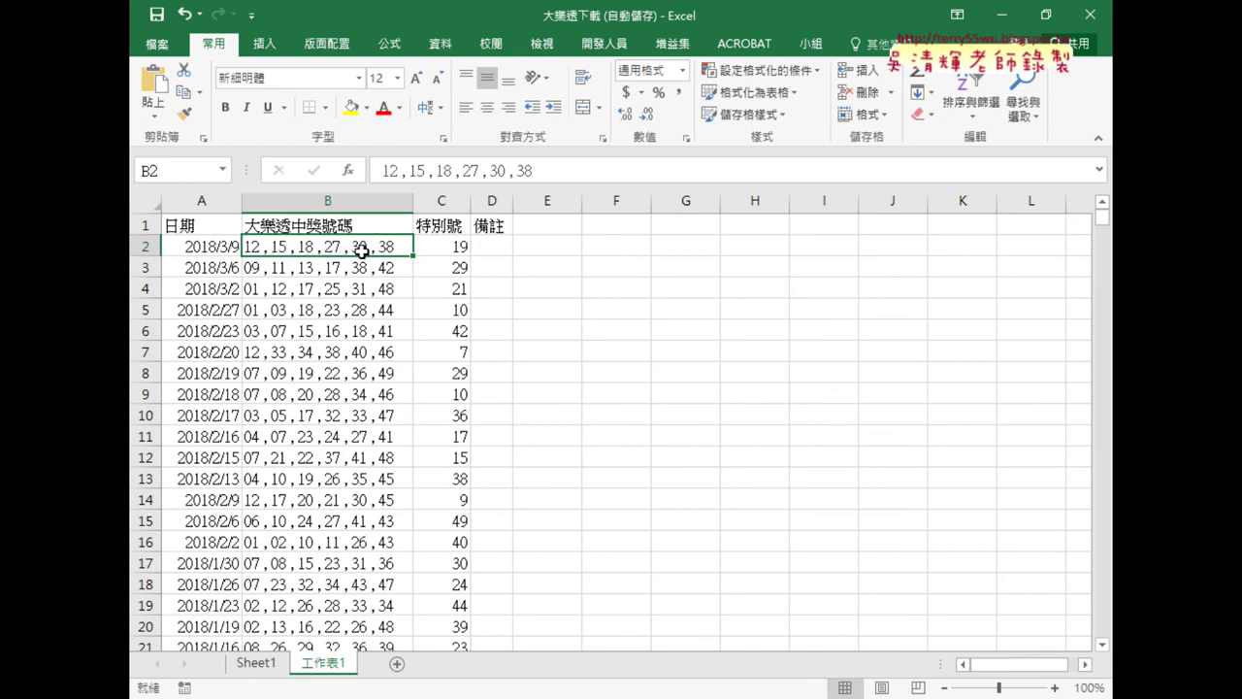
{"action": "left_click_drag", "start_coordinate": [494, 247], "coordinate": [745, 246]}
{"action": "left_click", "coordinate": [304, 247]}
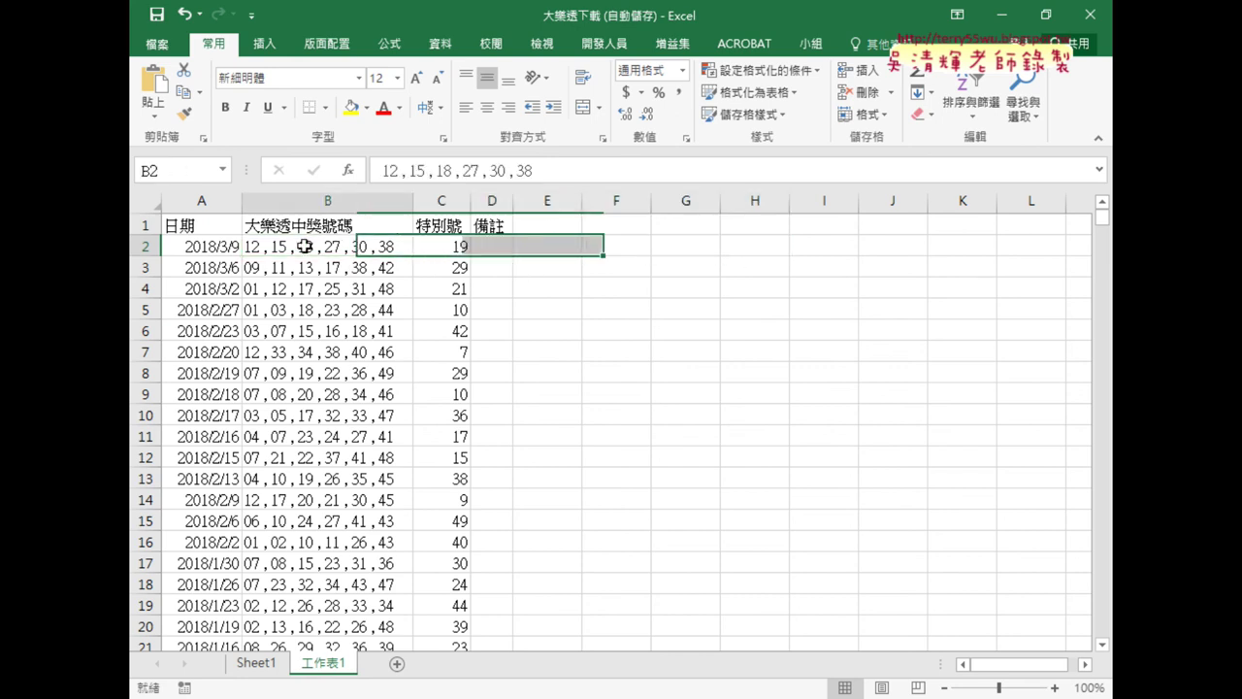
{"action": "left_click_drag", "start_coordinate": [488, 244], "coordinate": [734, 241]}
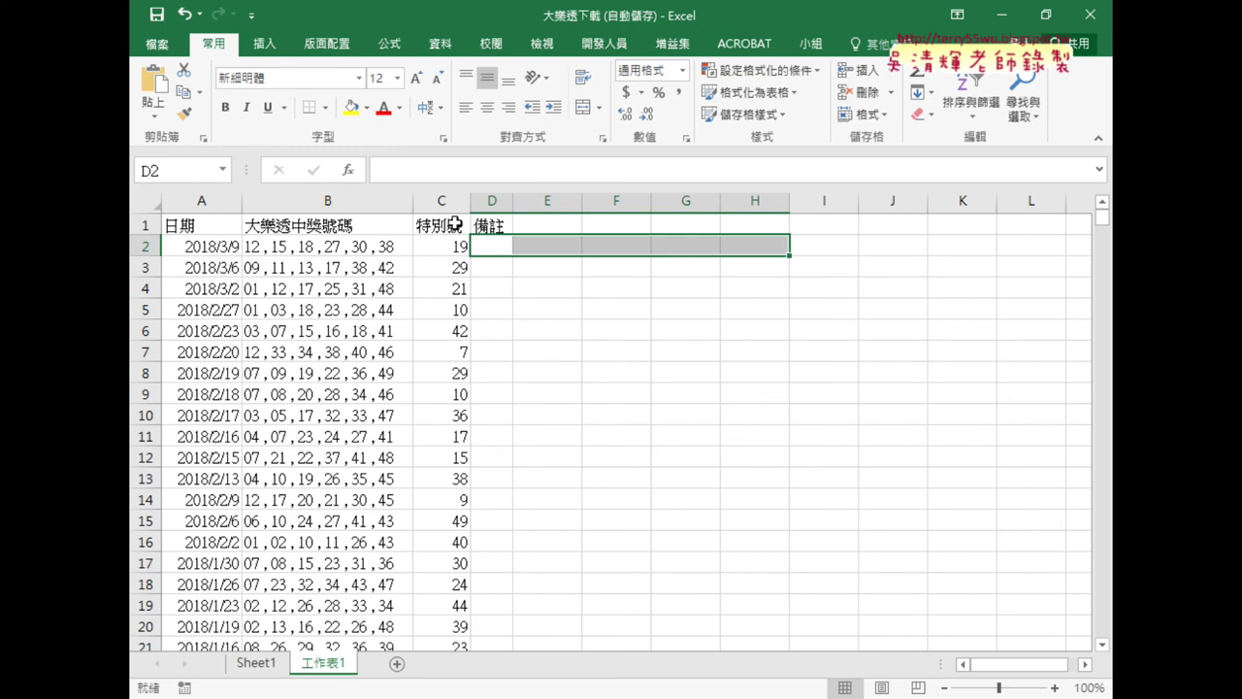
{"action": "left_click", "coordinate": [324, 245]}
{"action": "left_click_drag", "start_coordinate": [488, 244], "coordinate": [800, 249]}
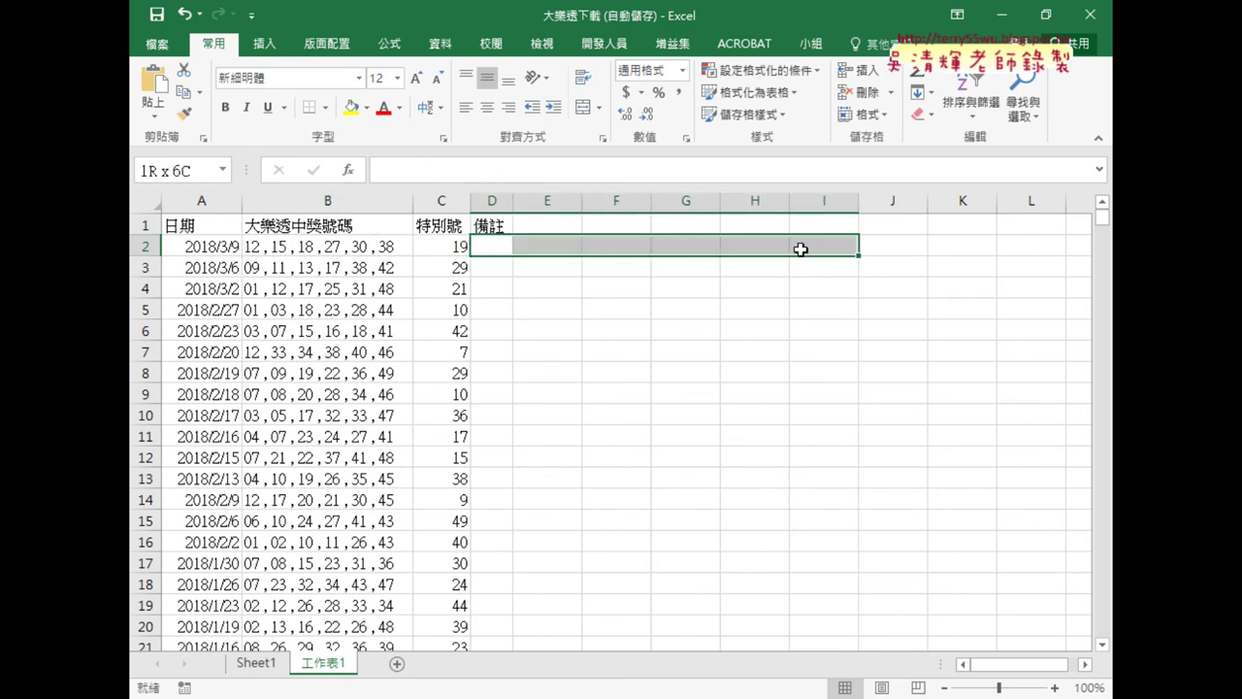
{"action": "left_click", "coordinate": [483, 226]}
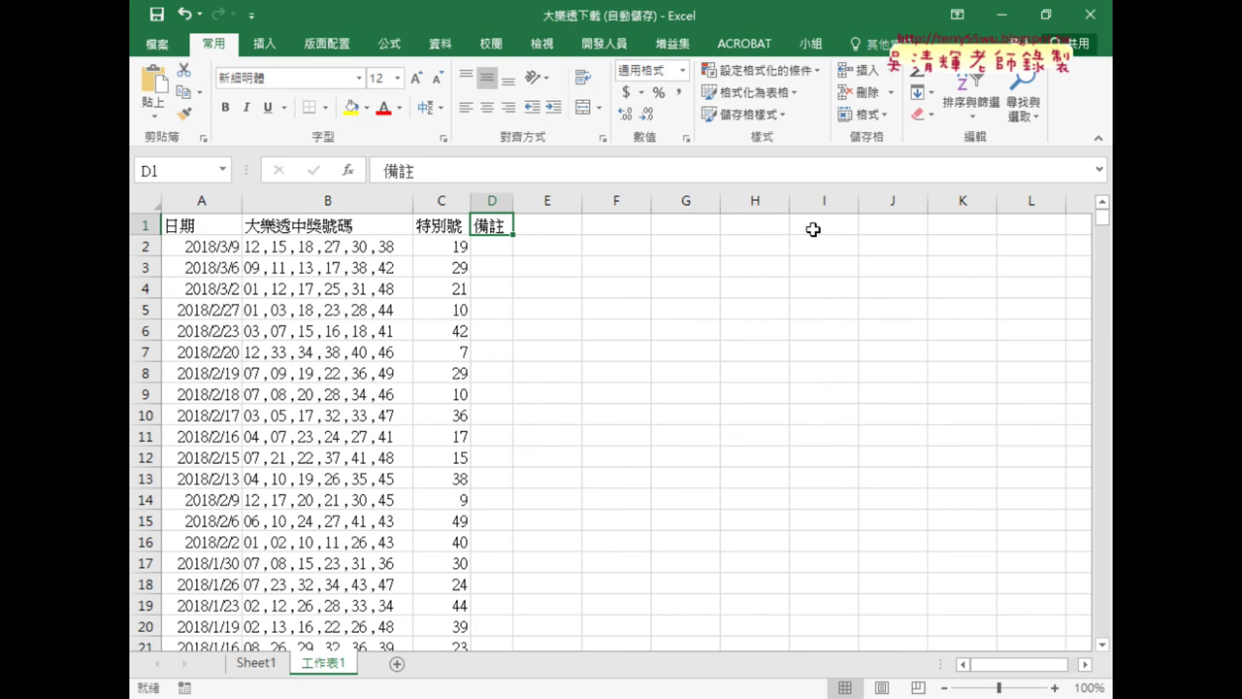
{"action": "left_click", "coordinate": [335, 247]}
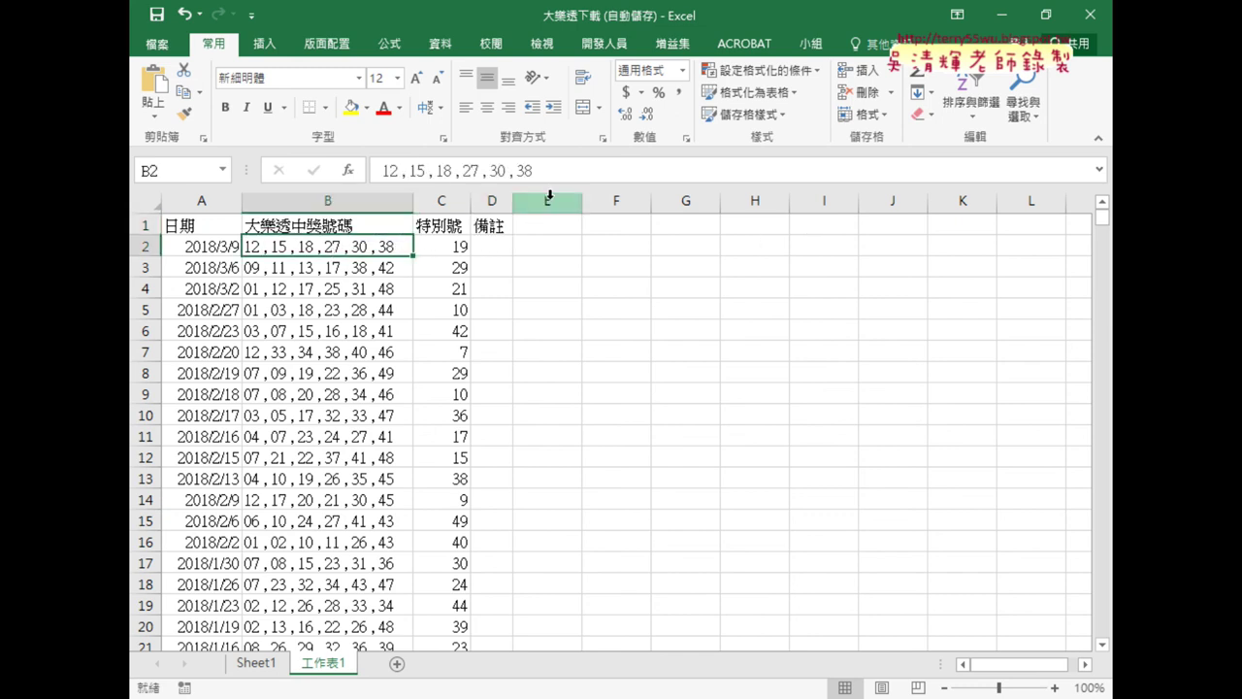
Show the 資料 (Data) ribbon tools to reach 資料剖析 (Text to Columns) for column B.
{"action": "left_click", "coordinate": [439, 44]}
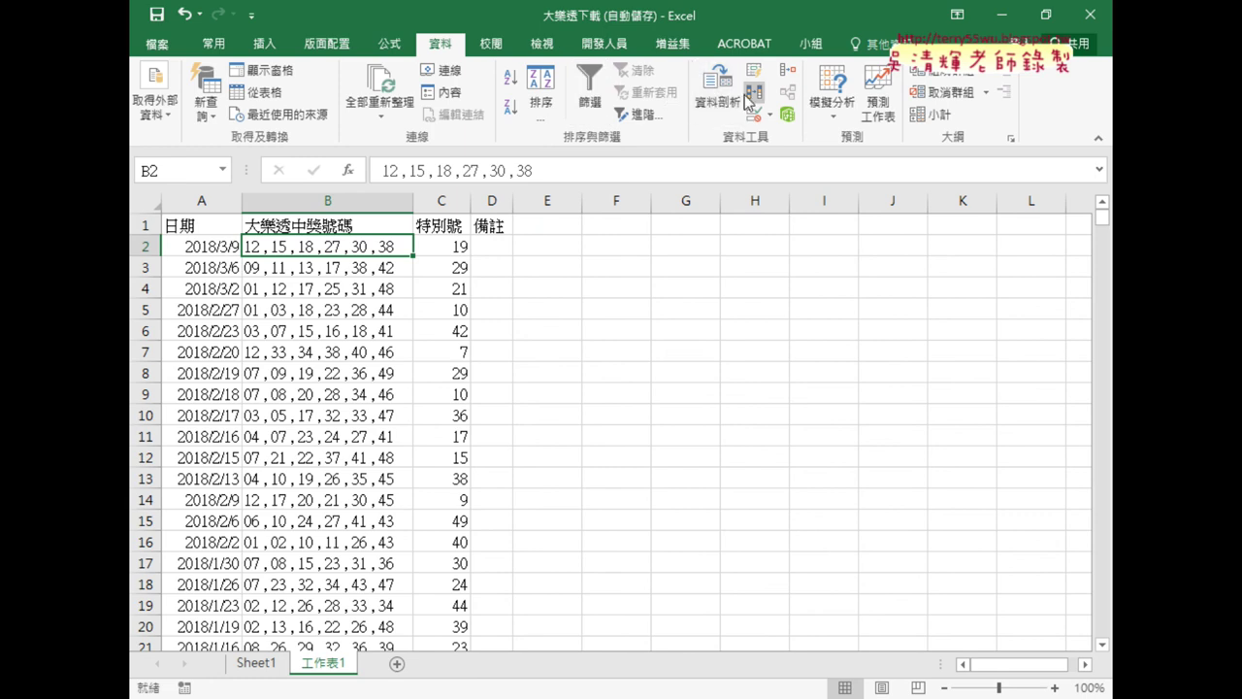